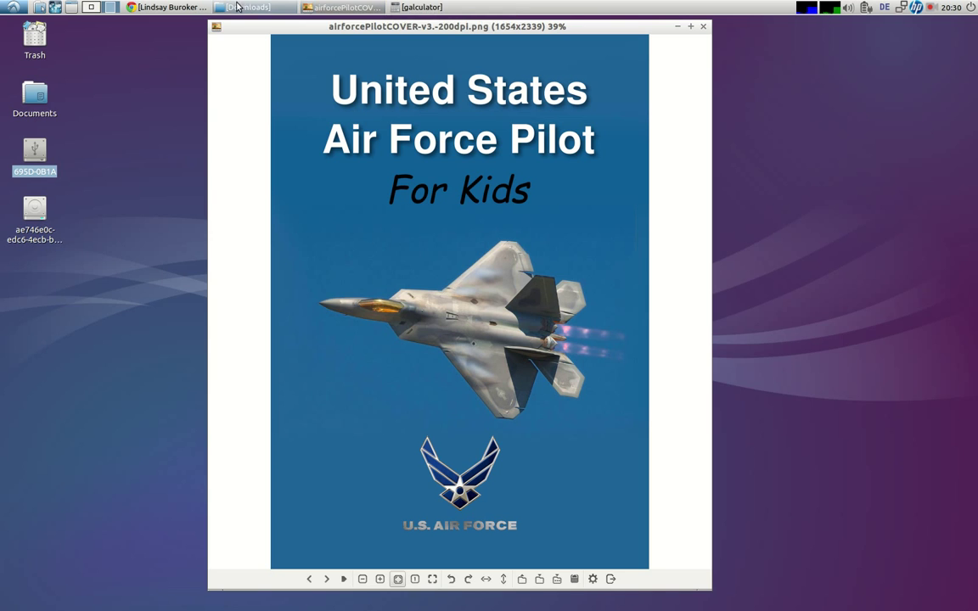
Step: Bring the Chrome window with the author's blog in front of the GPicView cover preview
click(165, 10)
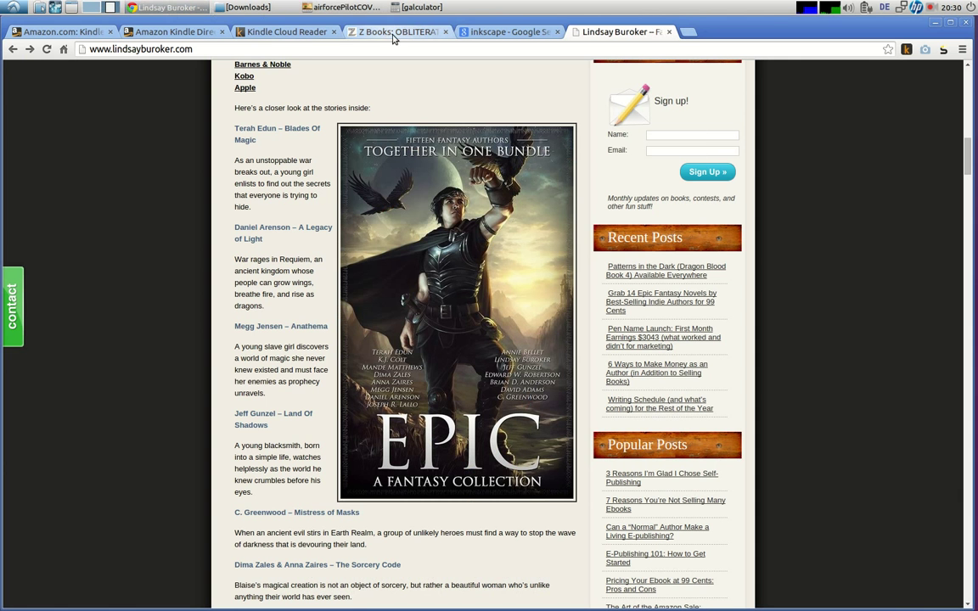
Step: Go to Inkscape's Download page from the inkscape search results, then return to the cover preview
click(482, 33)
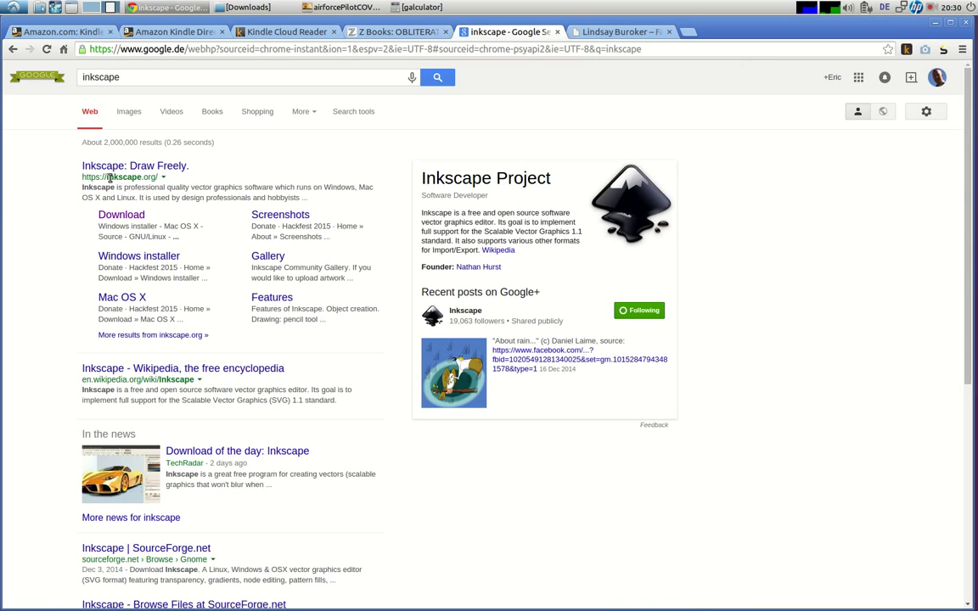
click(122, 217)
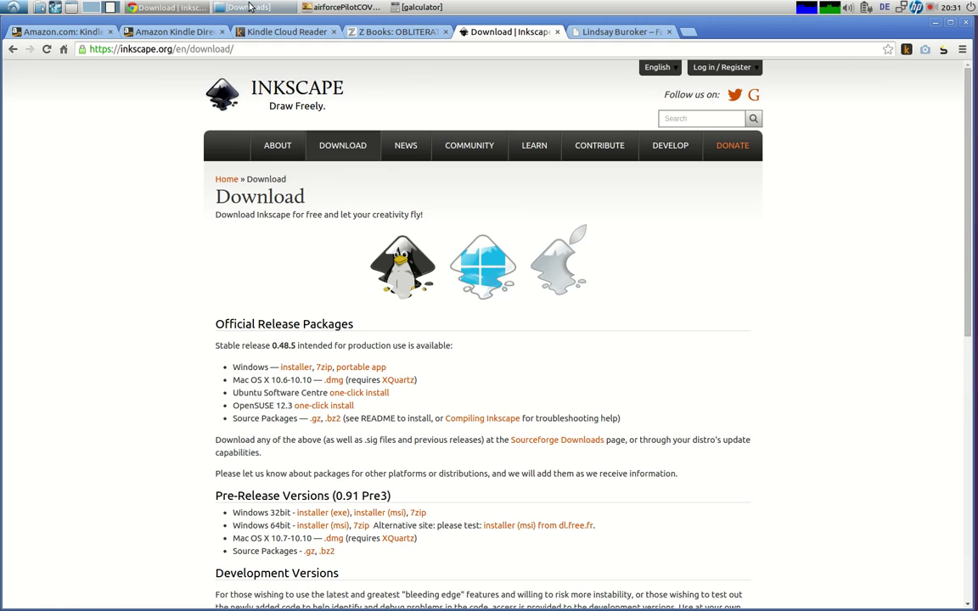
click(338, 8)
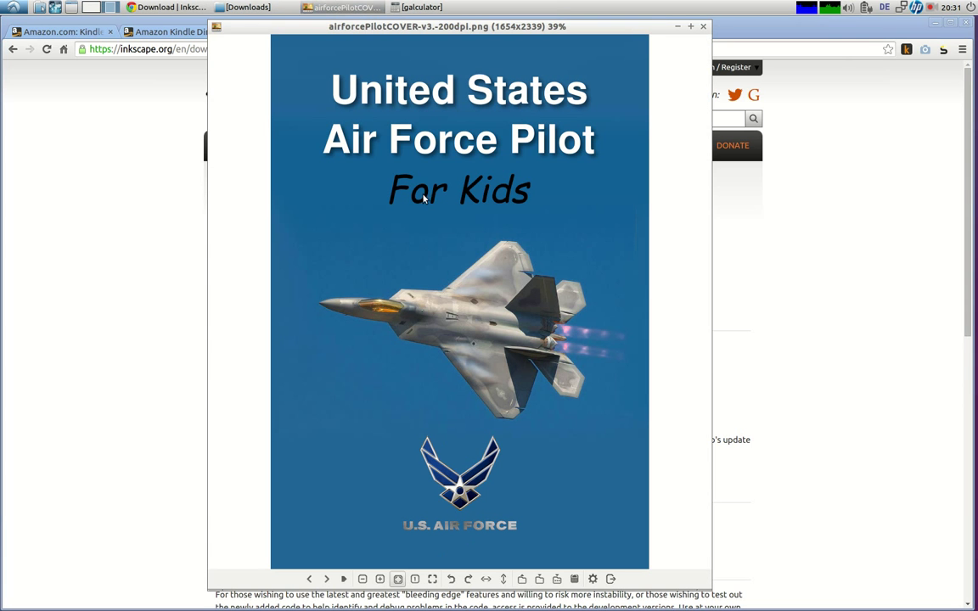
Step: Scroll through the Z Books article on pilot-for-kids covers, then start a blank new Chrome tab
click(840, 249)
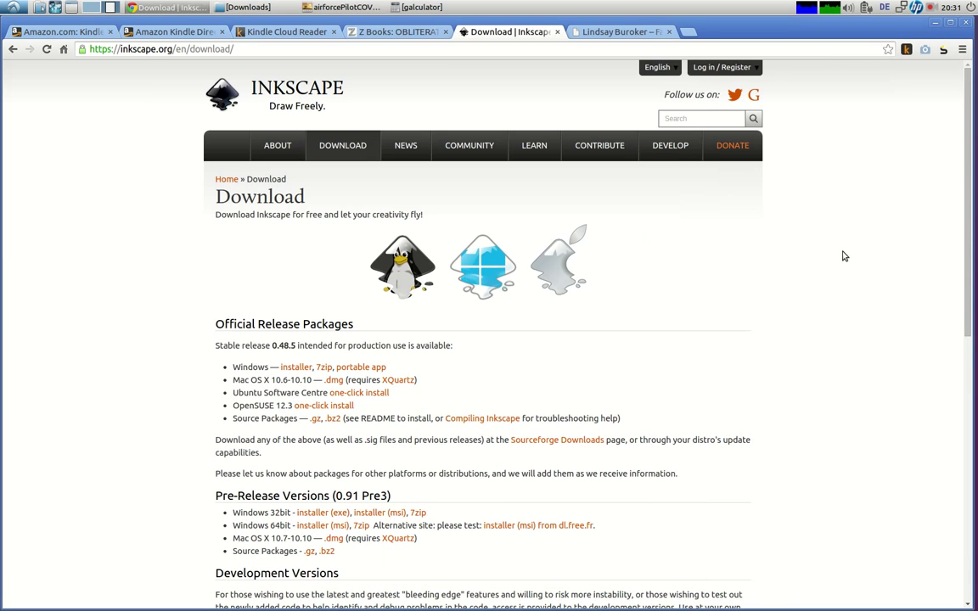
click(382, 38)
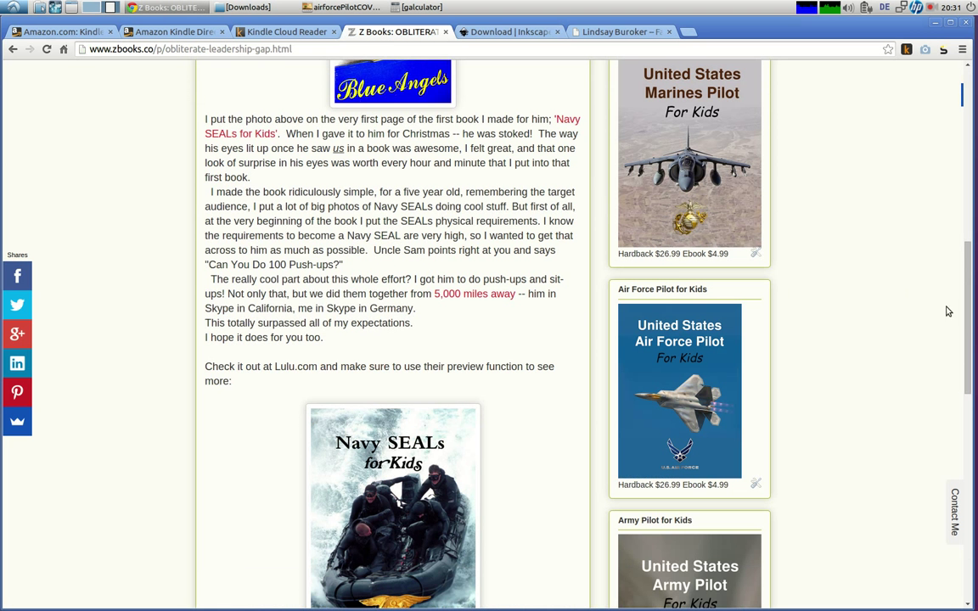
drag(973, 319, 962, 349)
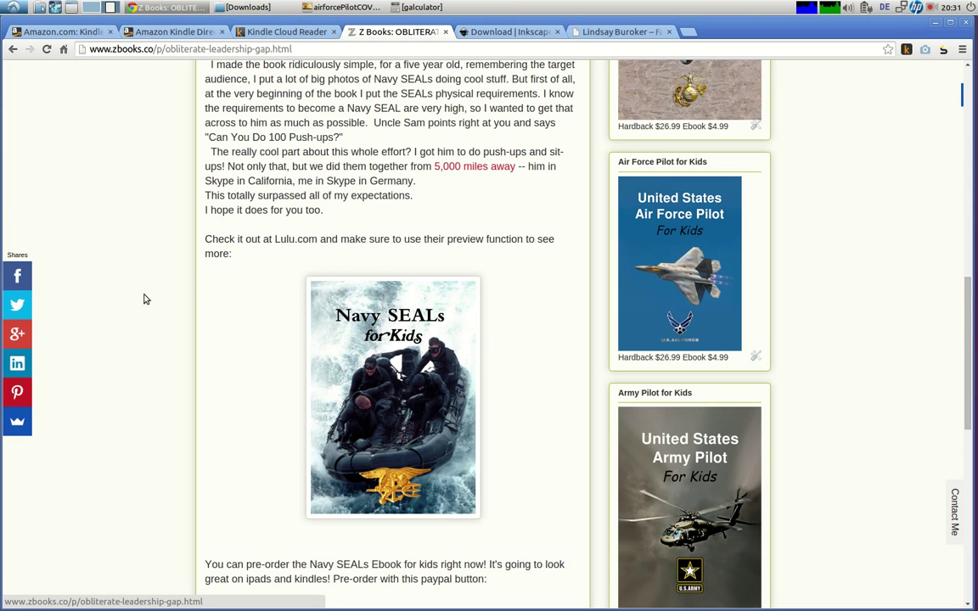
click(689, 31)
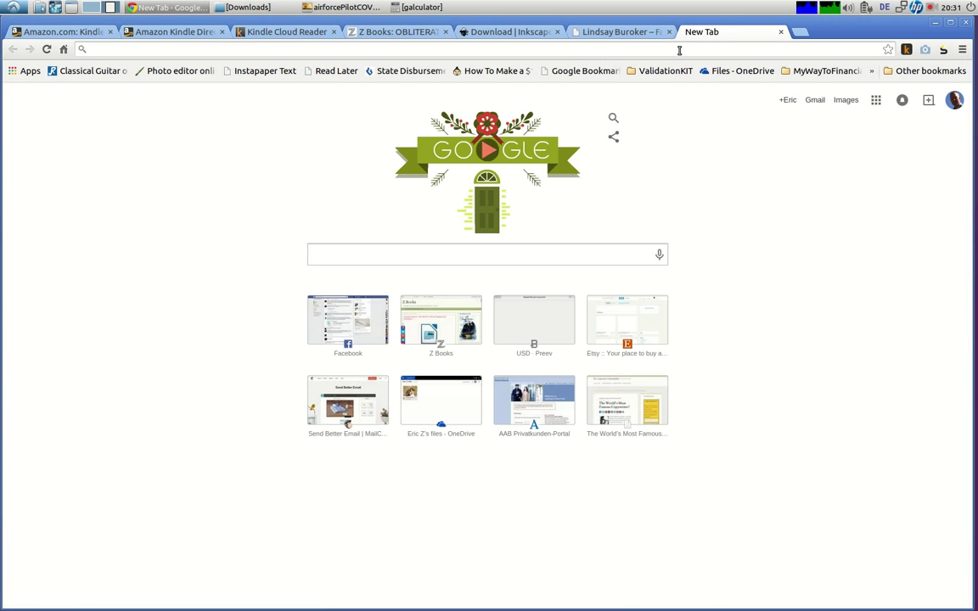
Step: Search Google Images for 'wikipedia f-22'
text(wi)
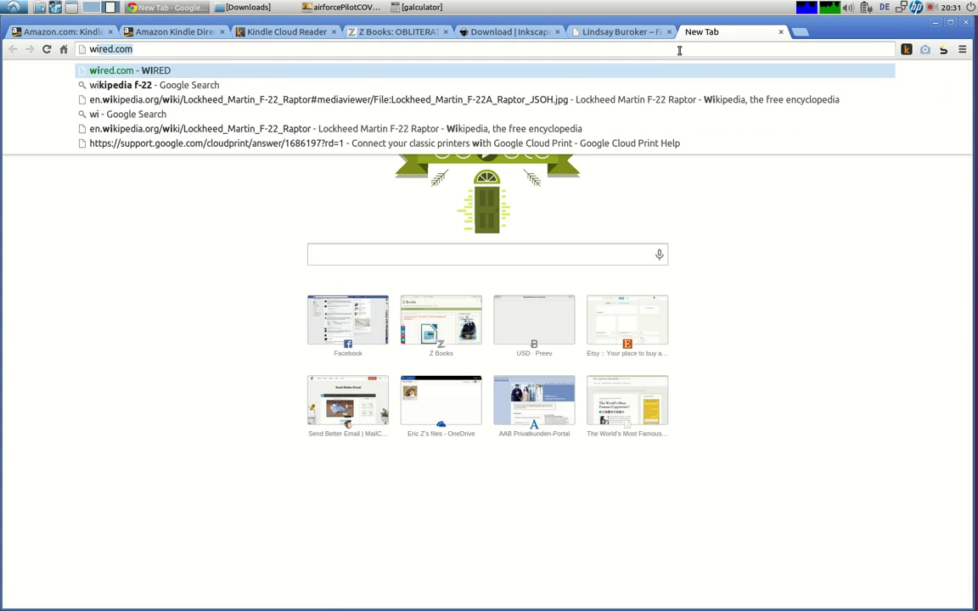
text(kipedia)
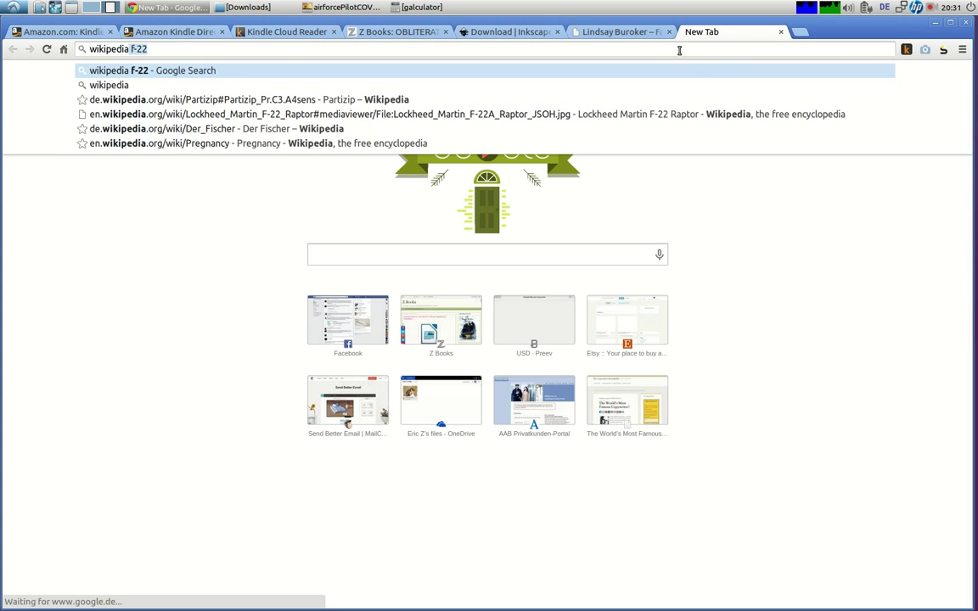
text( f-ww)
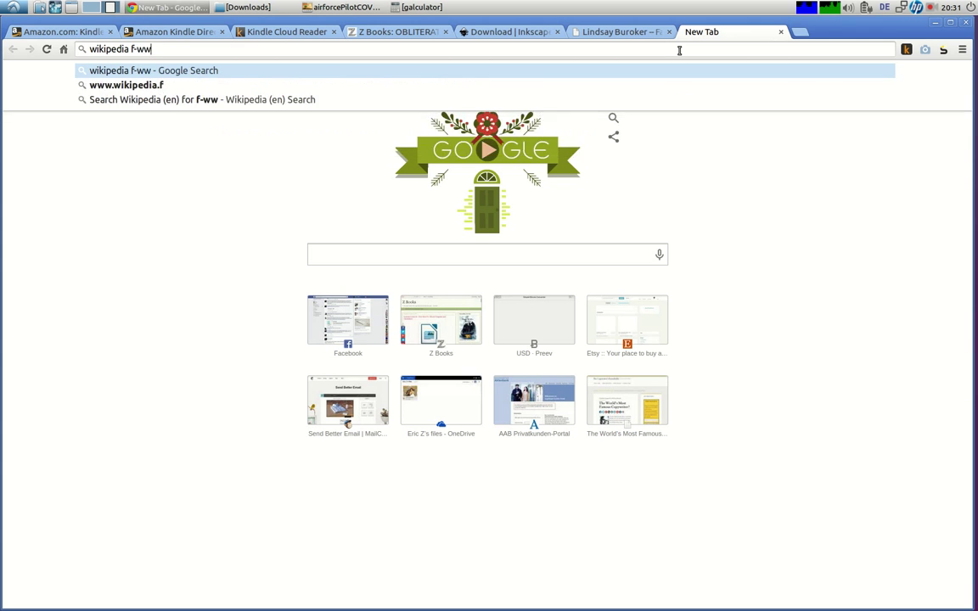
key(BackSpace)
text(22)
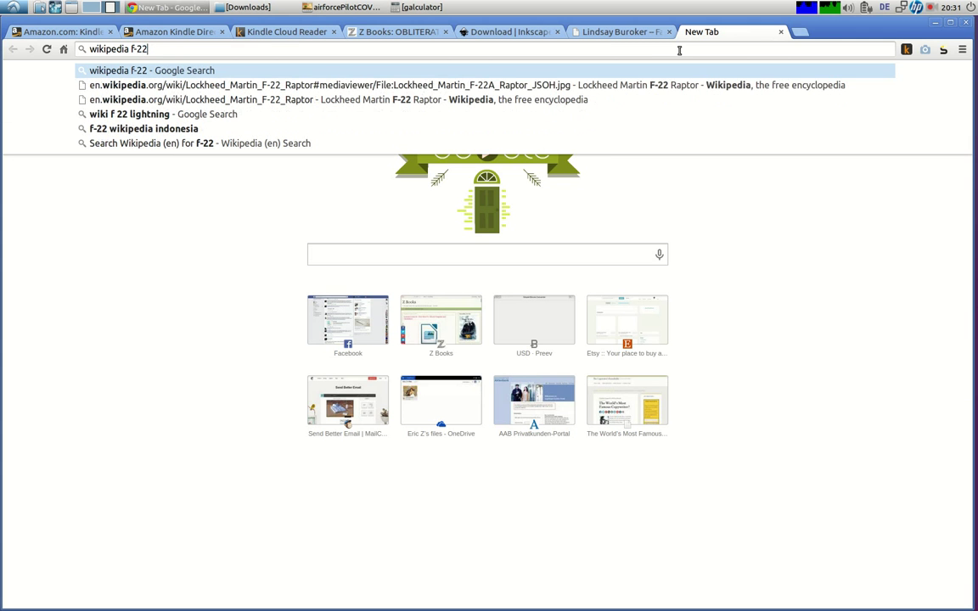
key(Return)
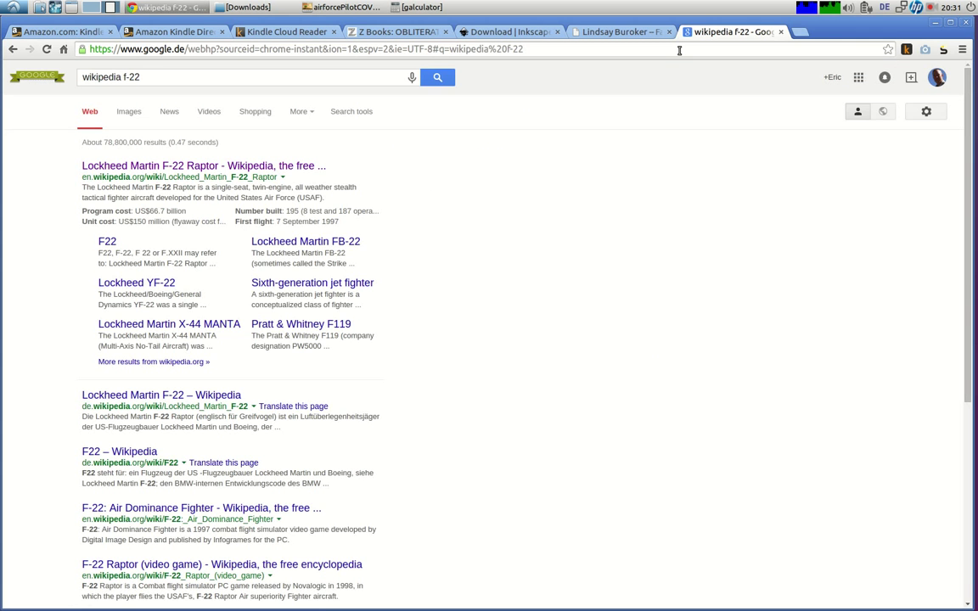
click(128, 114)
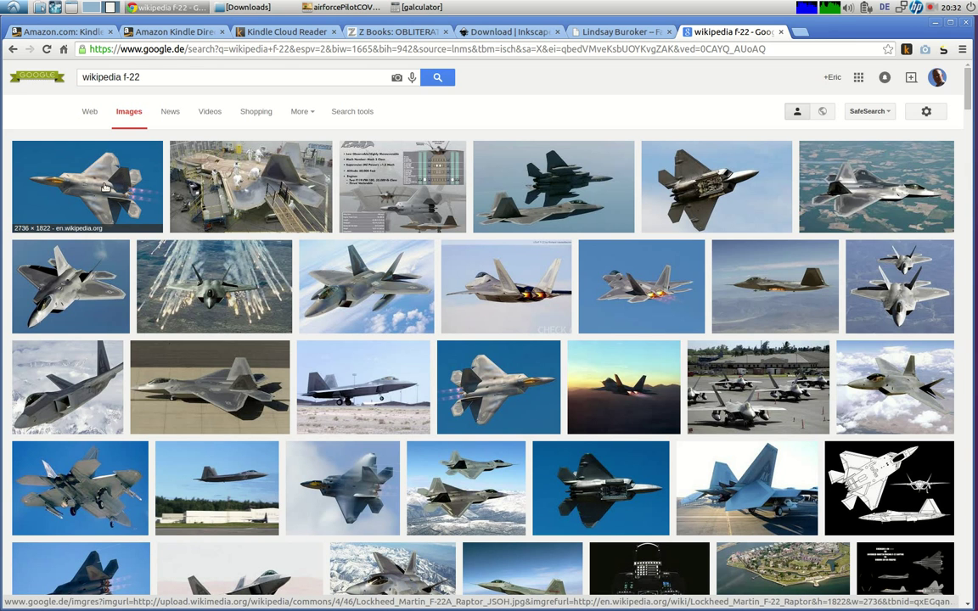
Step: Open three F-22 photos from the image results in background tabs
middle_click(101, 180)
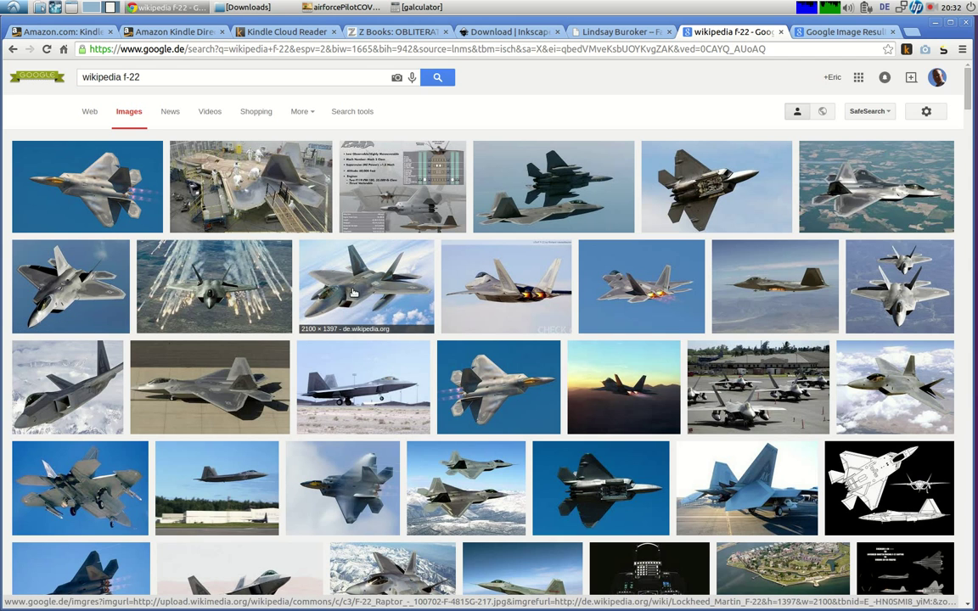
middle_click(327, 270)
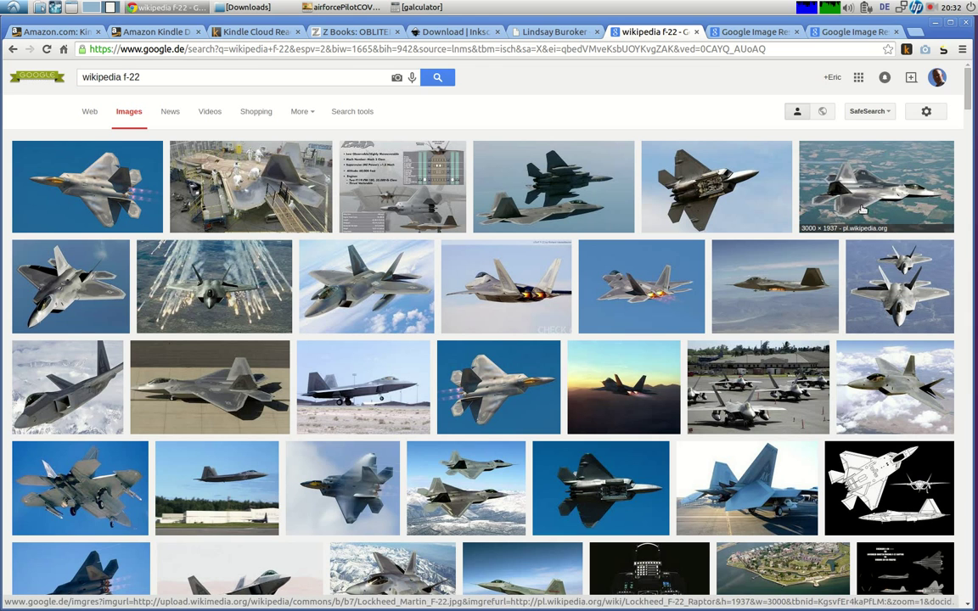
middle_click(75, 291)
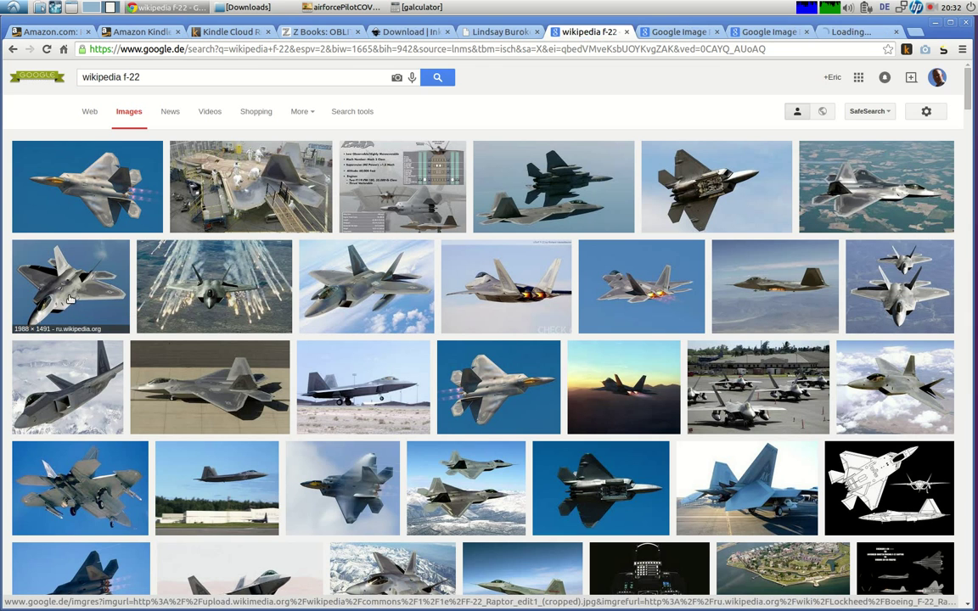
Step: Trace the first F-22 photo to its Commons file page and check its CC BY-SA 2.0 licence
click(677, 33)
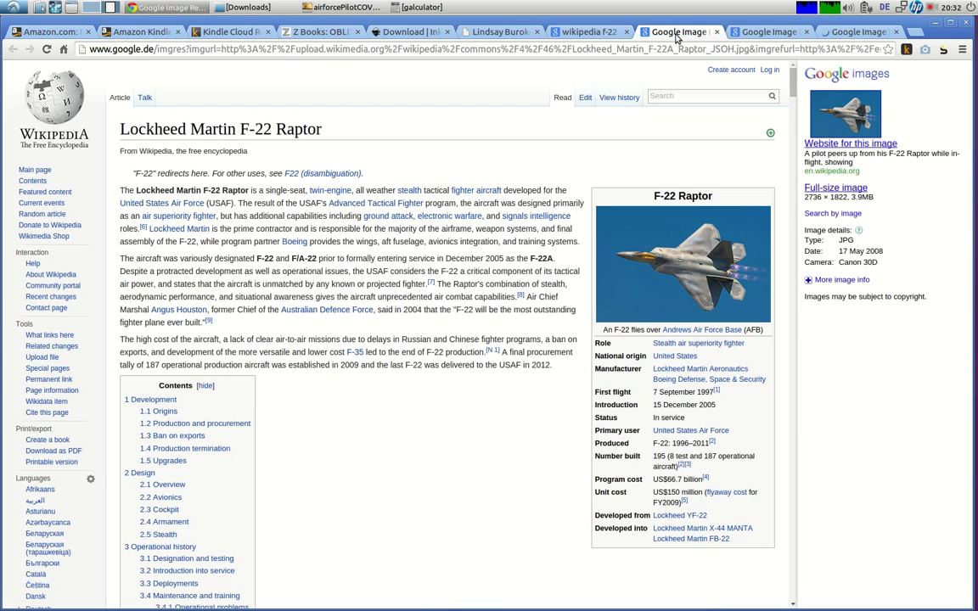
click(828, 146)
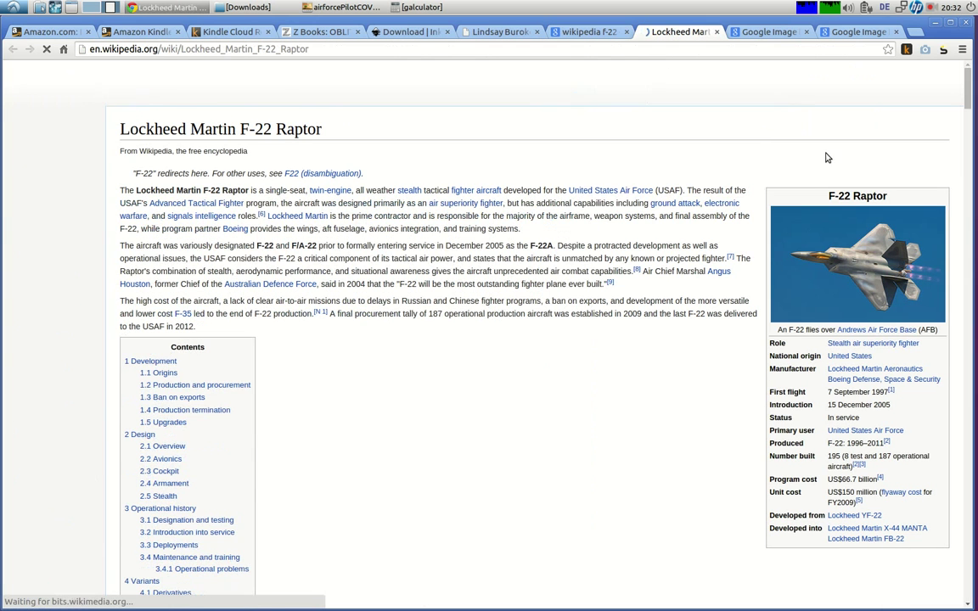
click(849, 280)
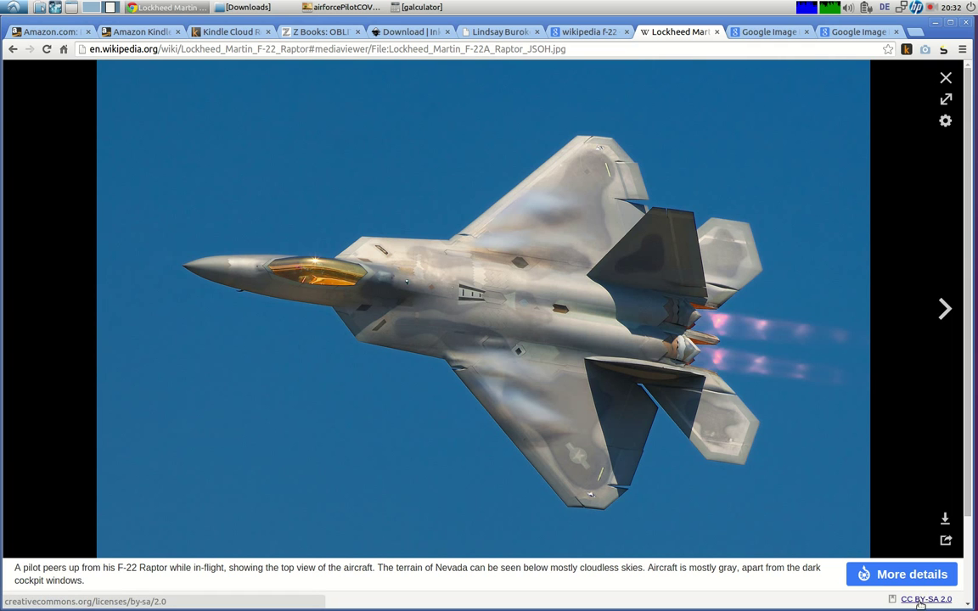
click(881, 580)
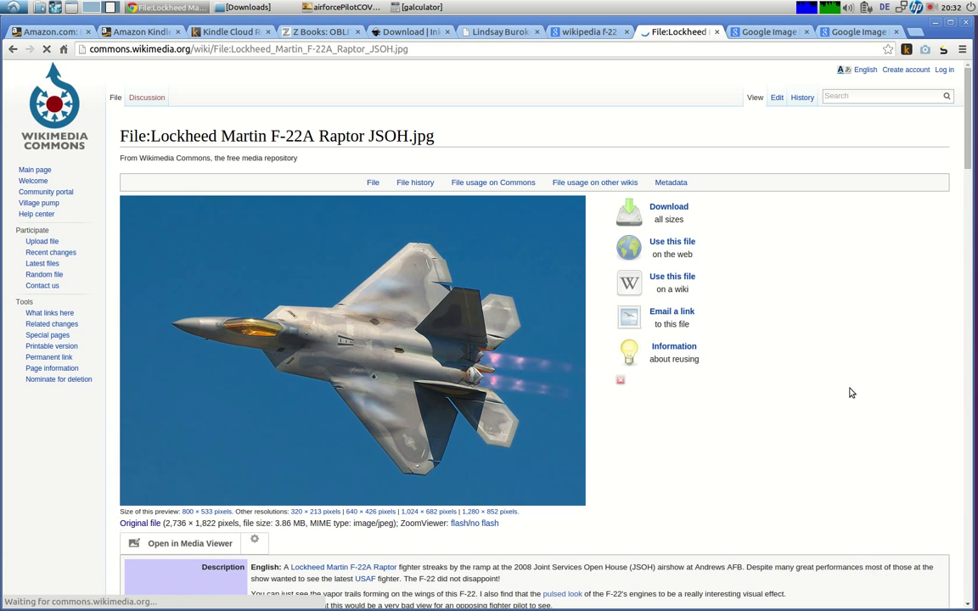
drag(967, 158, 954, 271)
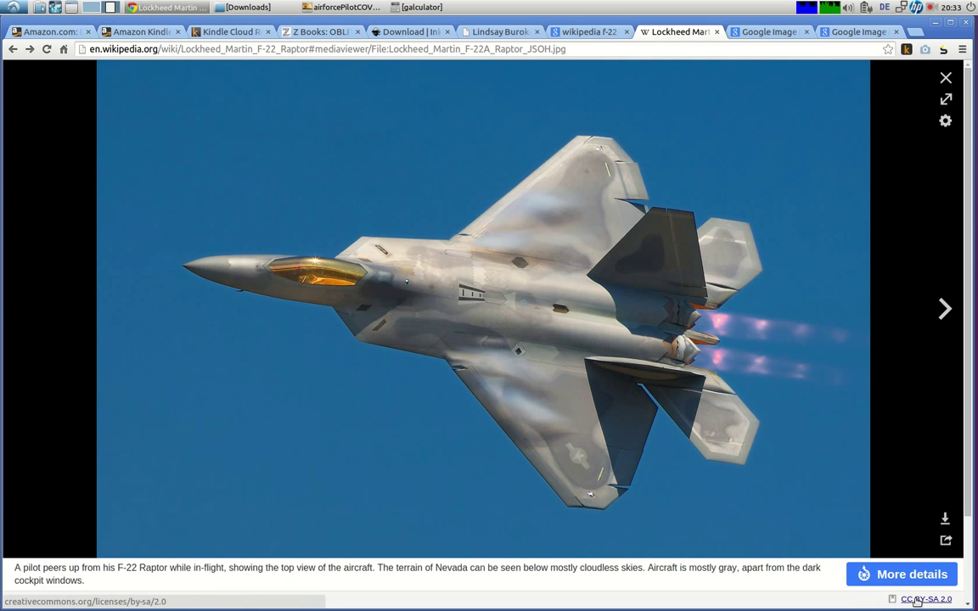
click(917, 600)
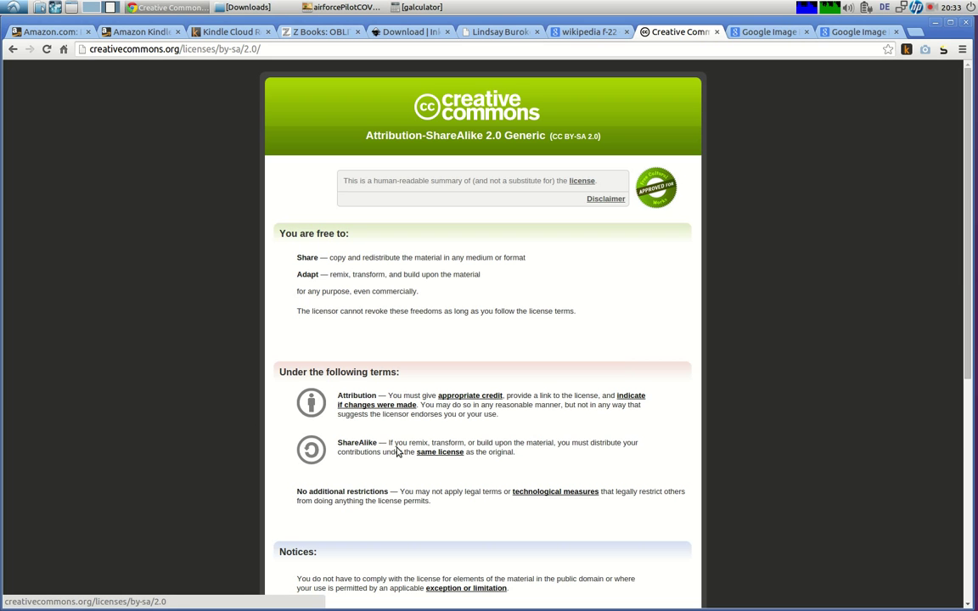
Step: Return to the Lockheed_Martin_F-22A_Raptor_JSOH.jpg file page, then move to the next F-22 result
click(13, 49)
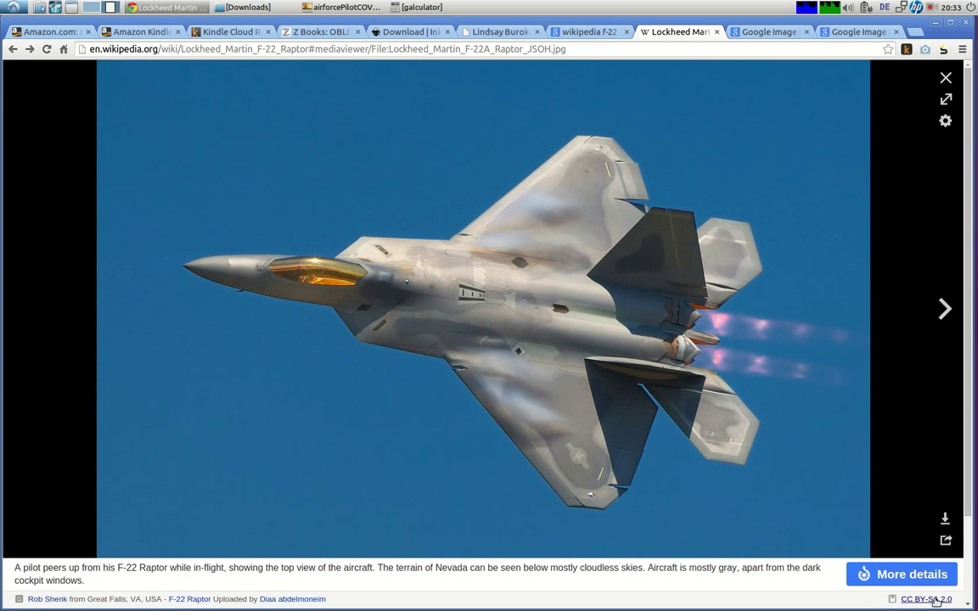
click(940, 584)
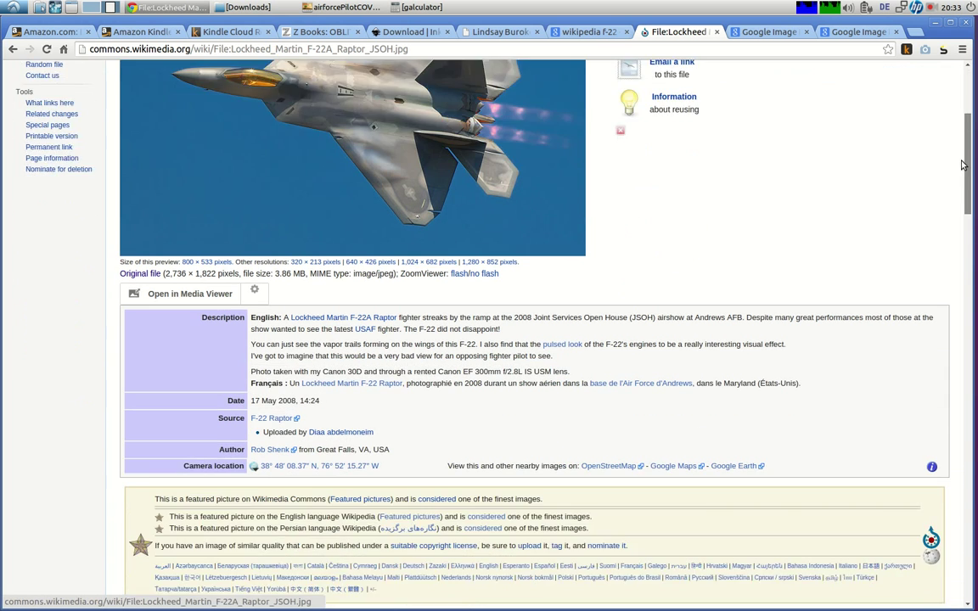
scroll(961, 168, down, 5)
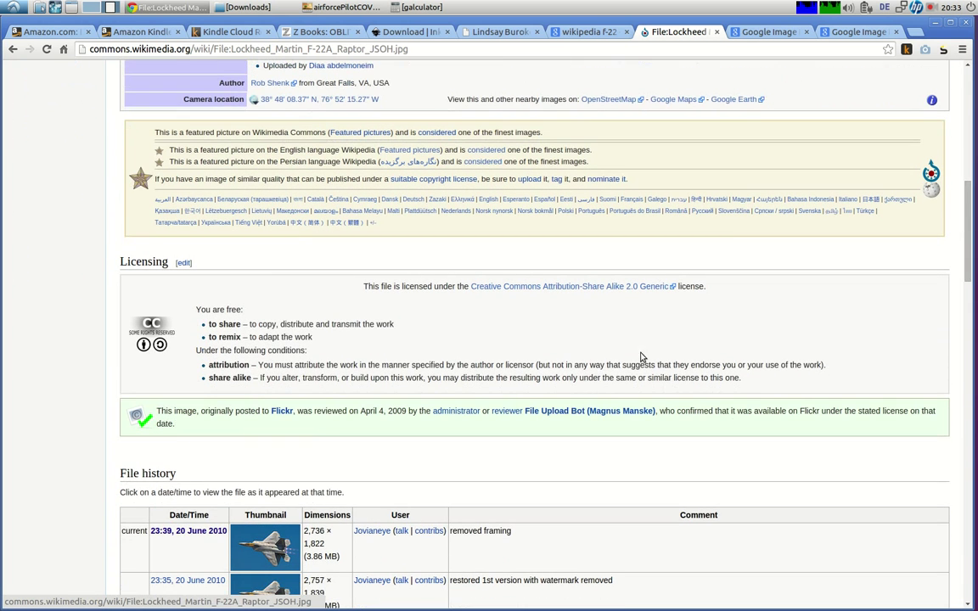
click(764, 34)
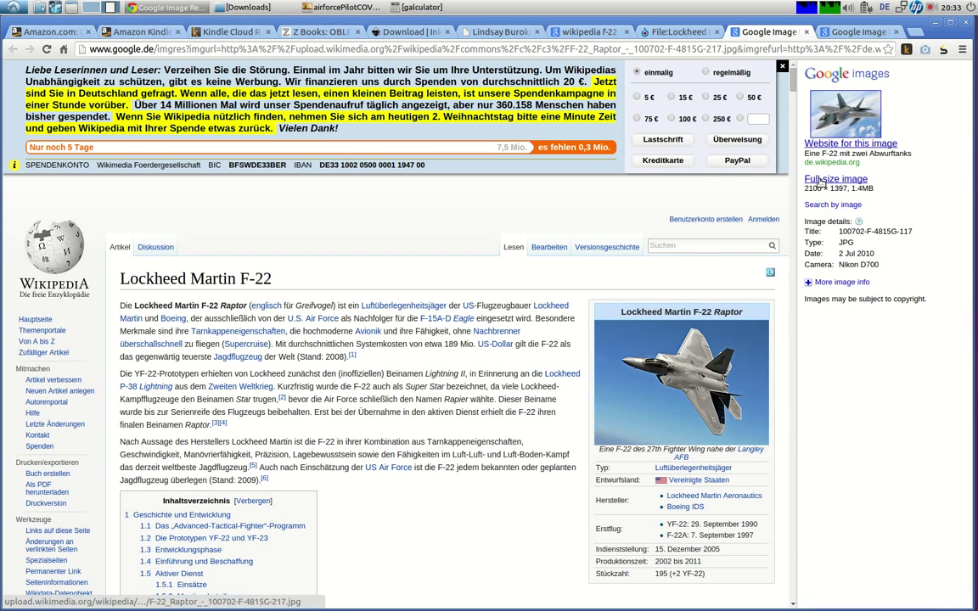
Step: Follow the Raptor_F-22_27th photo to Commons and view its 1,821 × 1,307 original
click(811, 145)
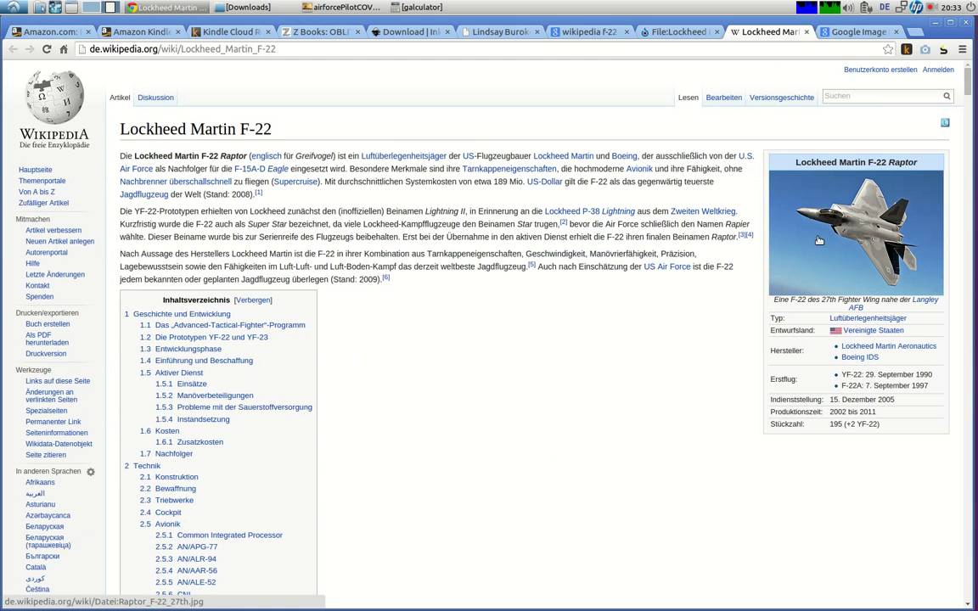
click(803, 264)
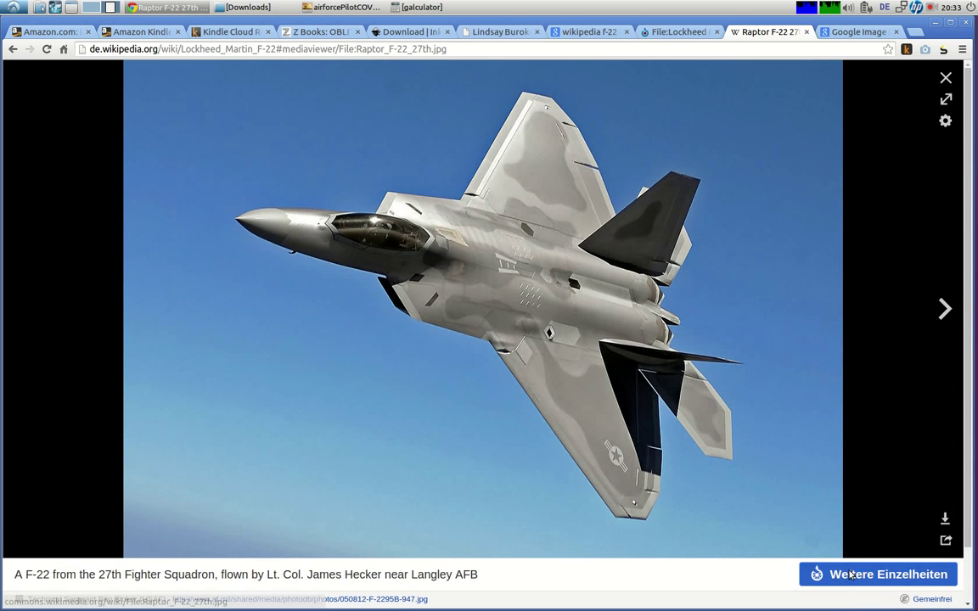
click(849, 575)
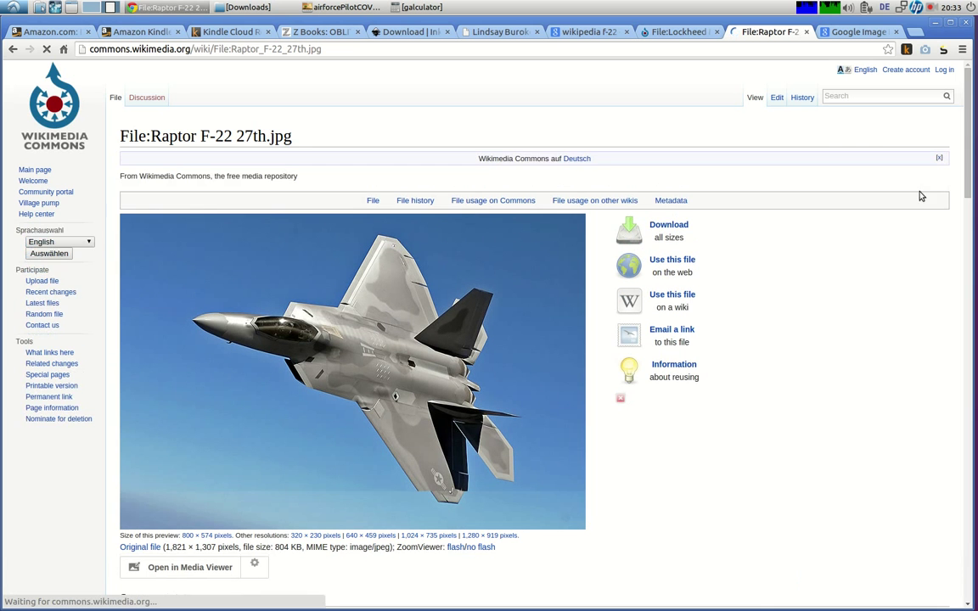
scroll(963, 198, down, 1)
drag(964, 198, 957, 299)
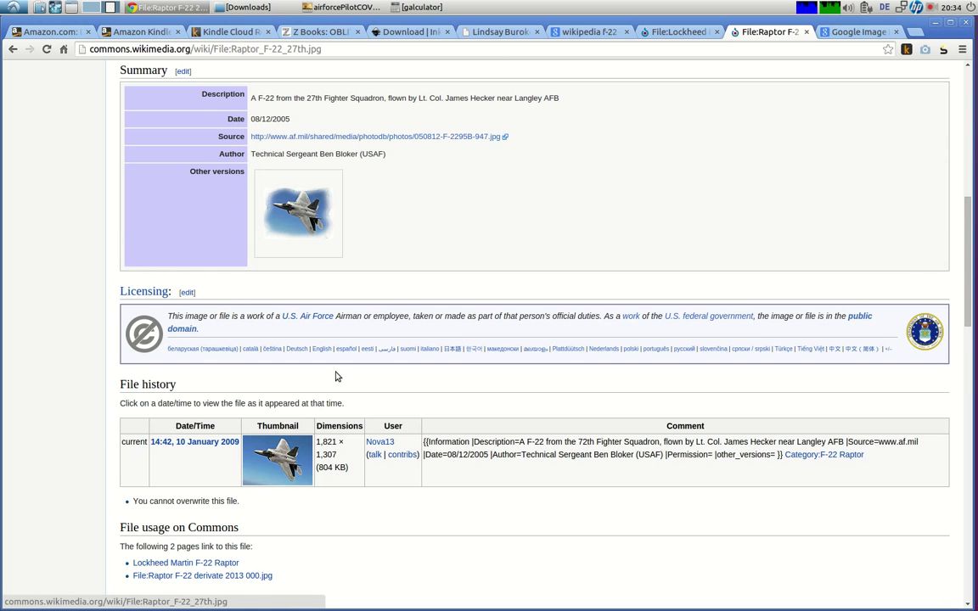
drag(968, 258, 967, 153)
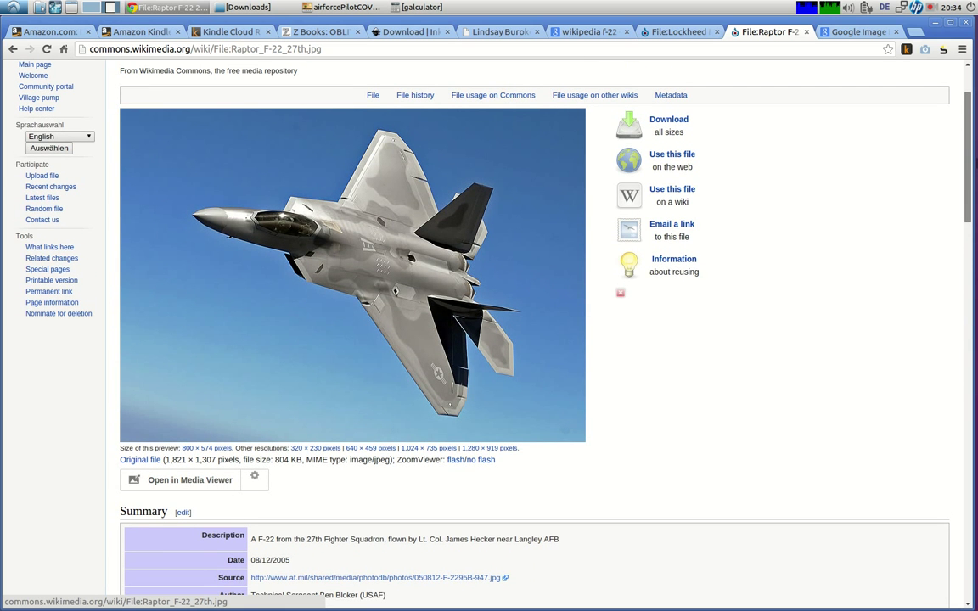
mouse_move(967, 153)
mouse_down()
mouse_move(967, 195)
mouse_move(975, 158)
mouse_up()
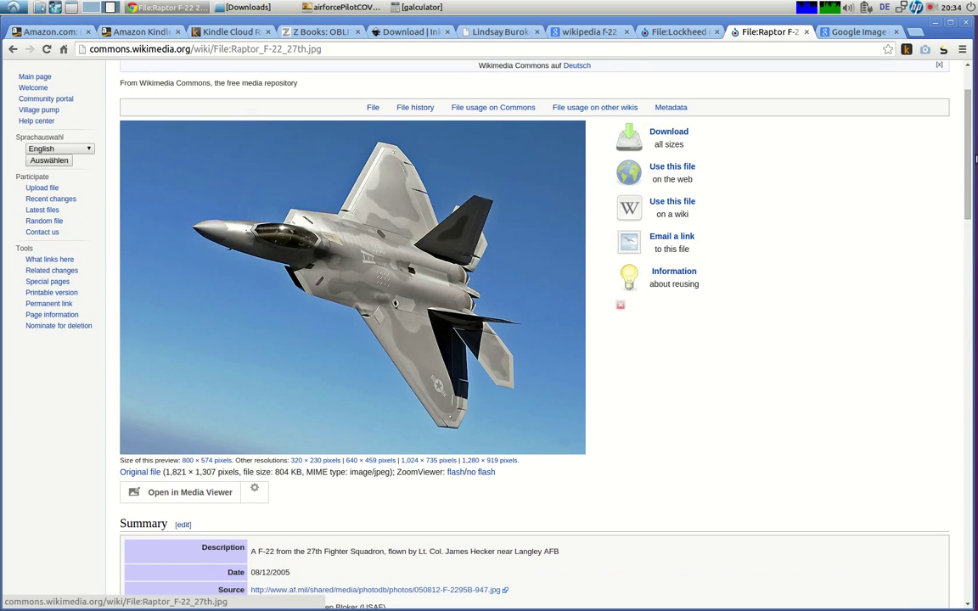
click(142, 473)
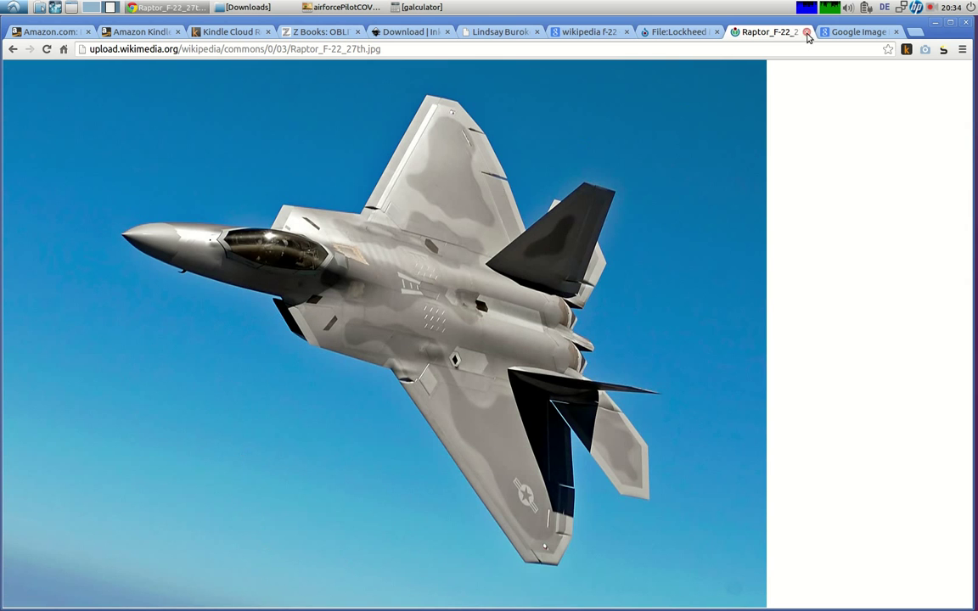
Step: Download the full-size Lockheed_Martin_F-22A_Raptor_JSOH.jpg original into the Downloads folder
middle_click(728, 30)
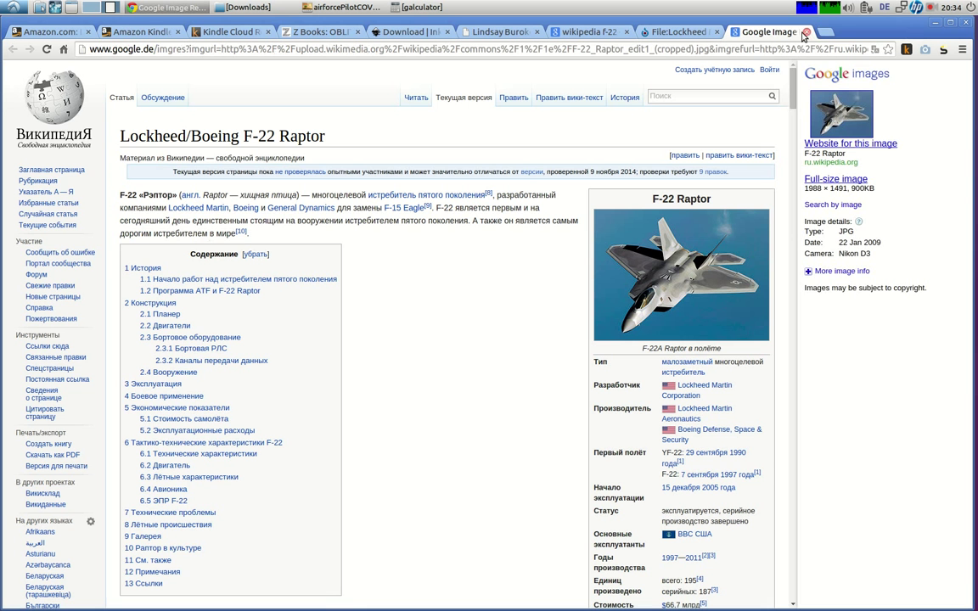
click(750, 36)
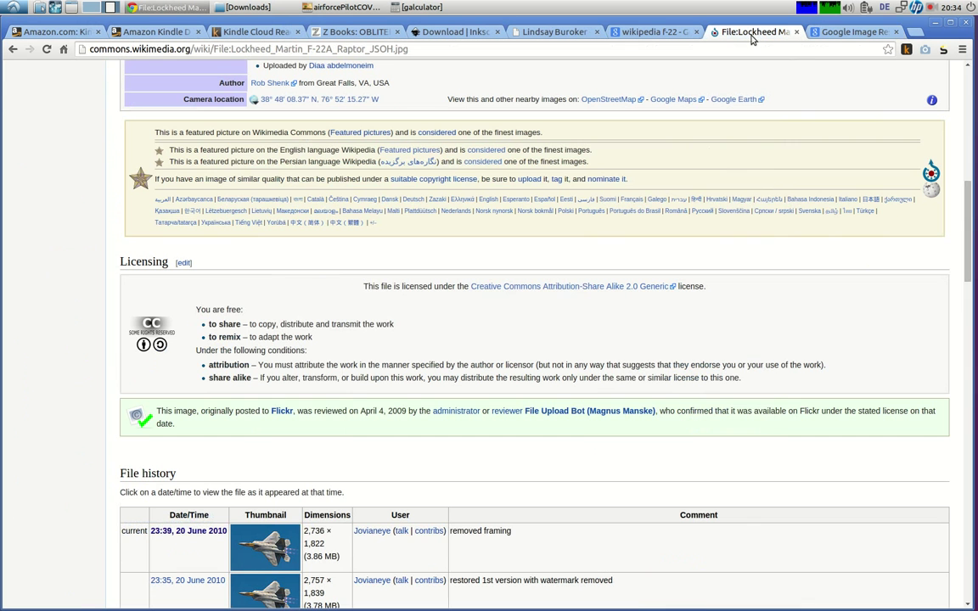
scroll(872, 250, up, 7)
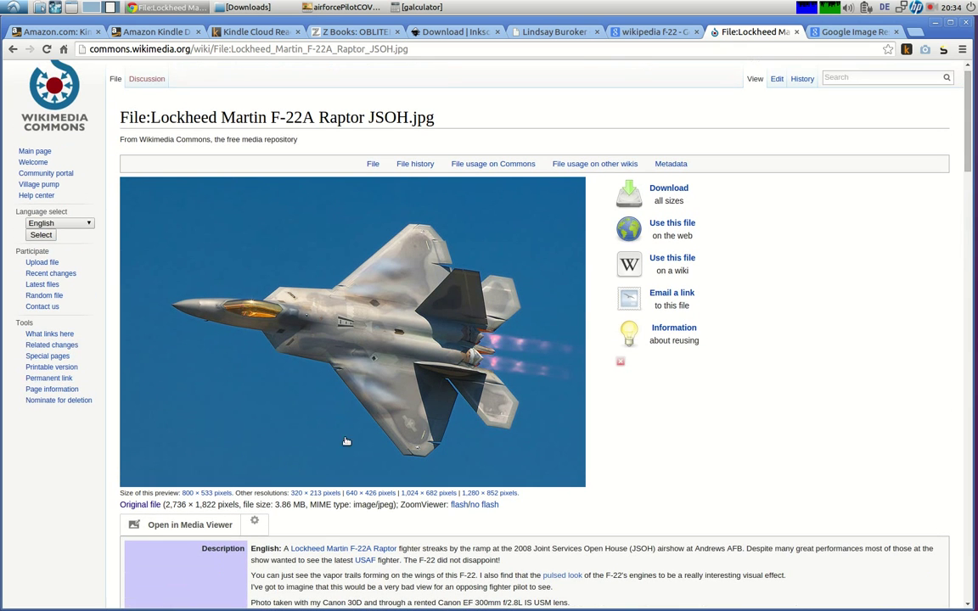
click(142, 505)
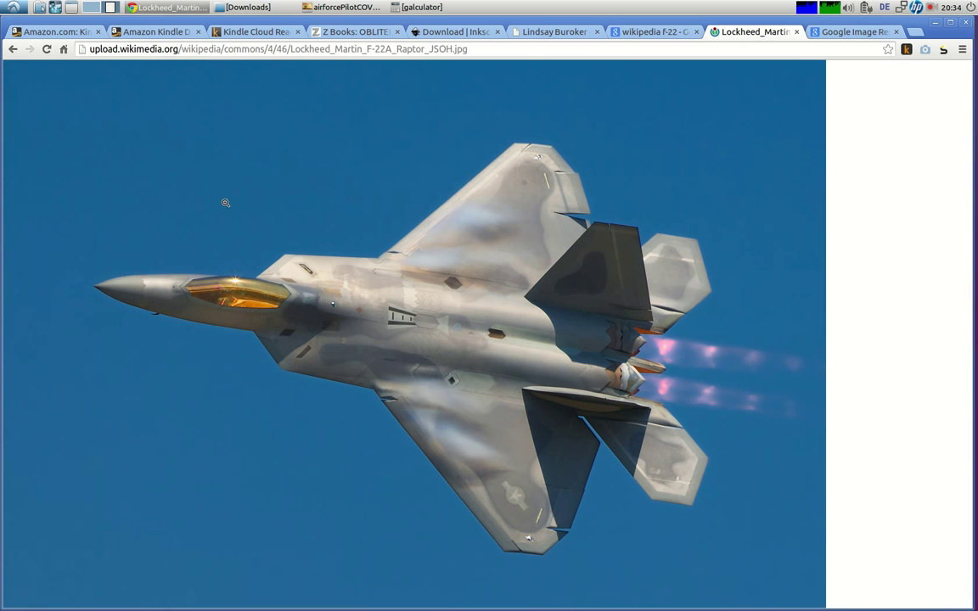
right_click(222, 201)
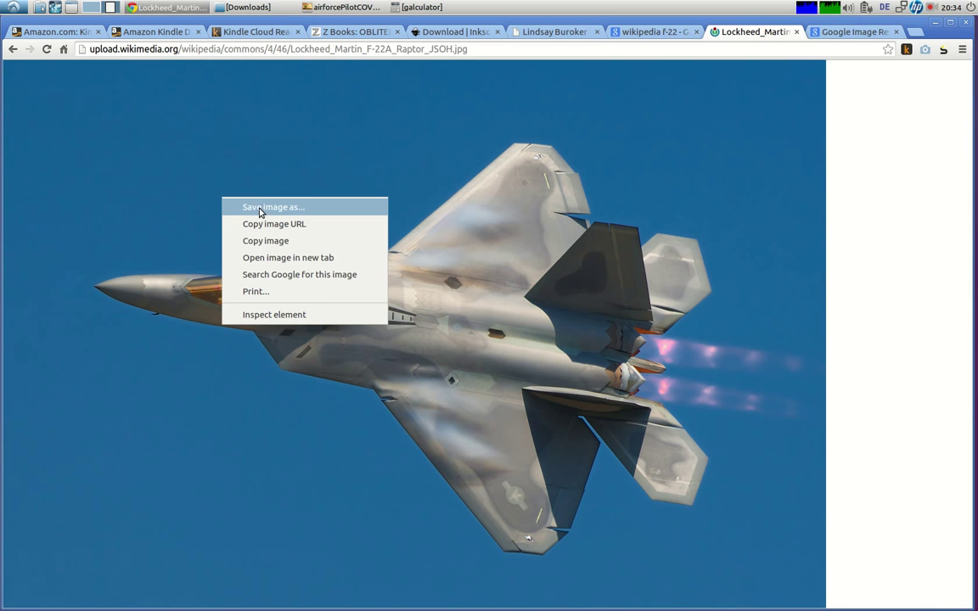
click(259, 206)
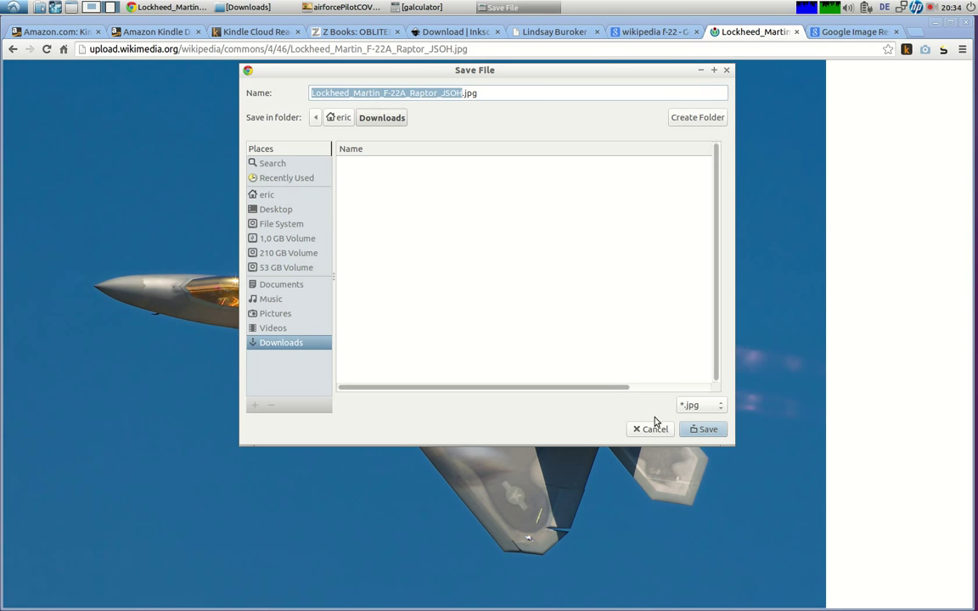
click(703, 428)
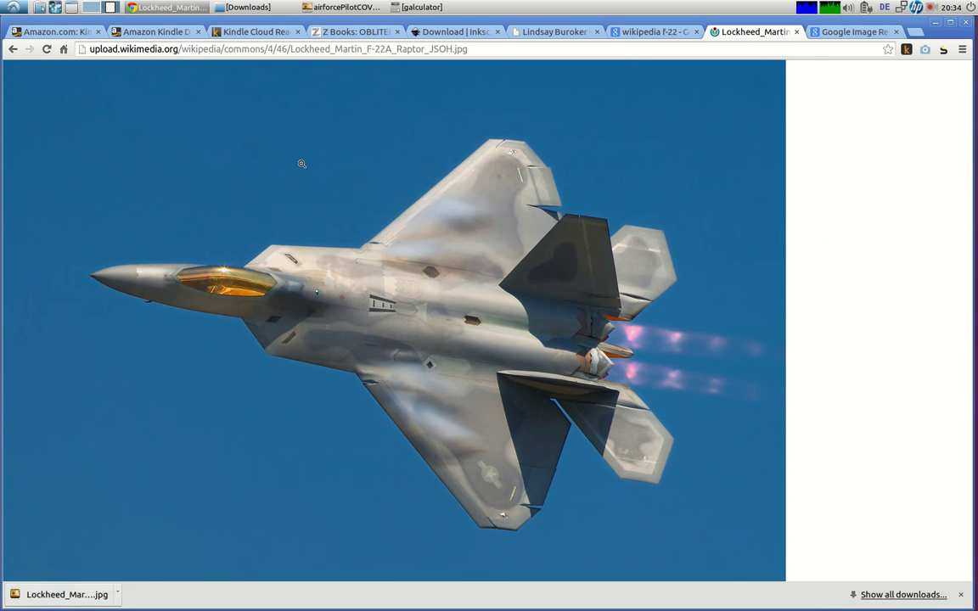
Step: Highlight the KDP cover requirements: 1.6 height/width ratio and 2500 pixels on the longest side
click(225, 32)
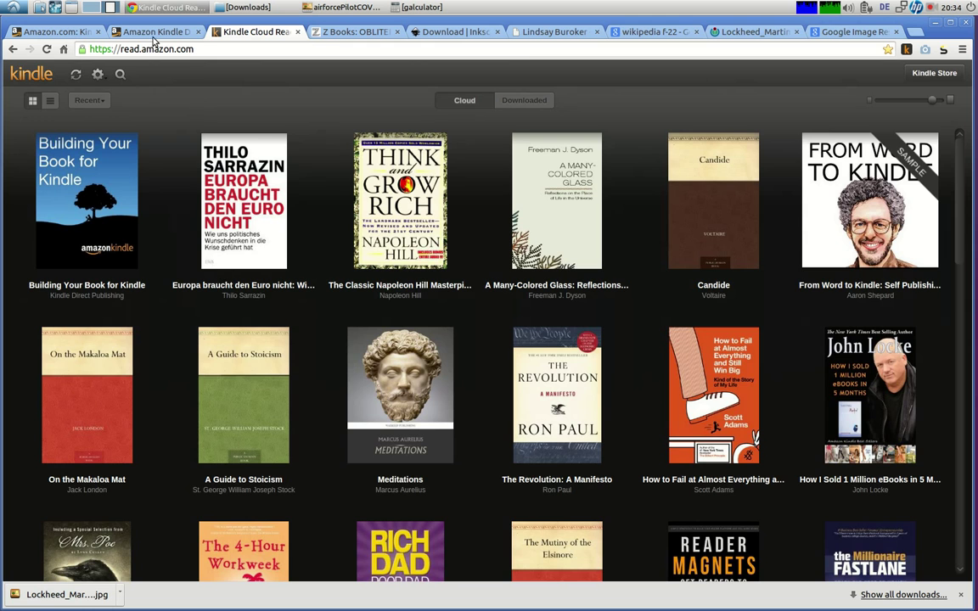
click(139, 32)
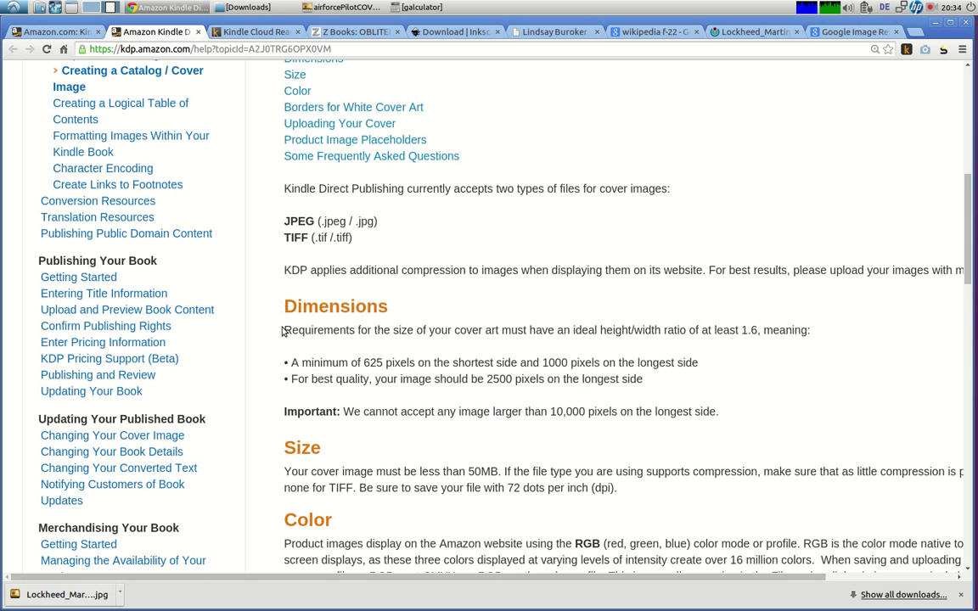
drag(284, 314, 806, 343)
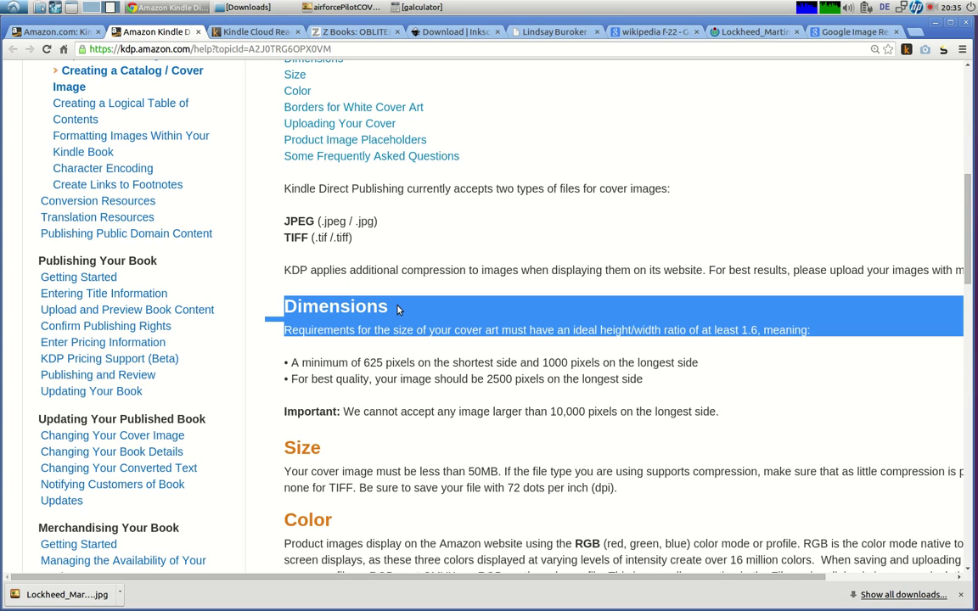
Step: Switch back to the Kindle Cloud Reader book library
click(247, 32)
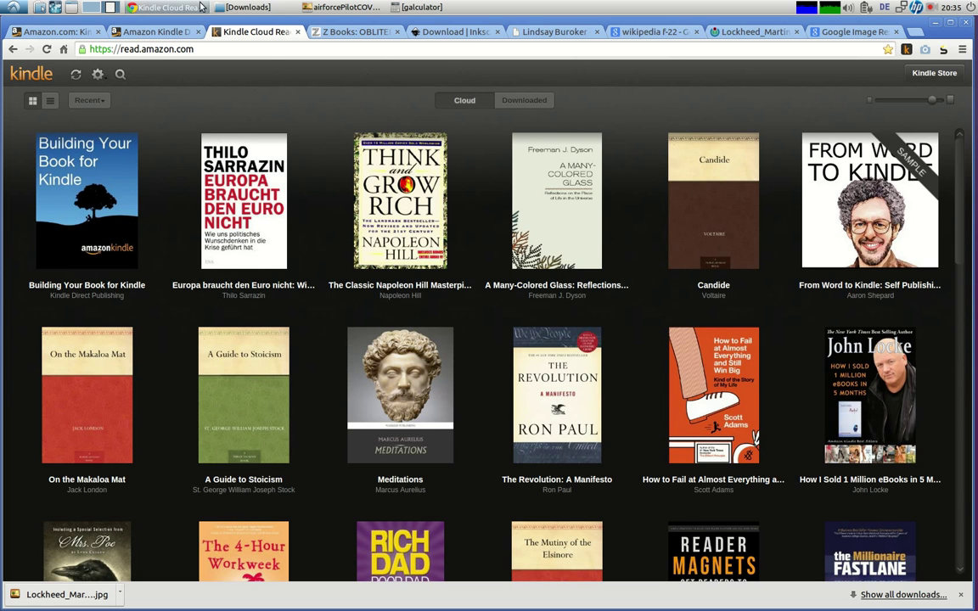
Step: Launch Inkscape from the Graphics menu and maximize its New document 1 window
click(13, 8)
mouse_move(20, 53)
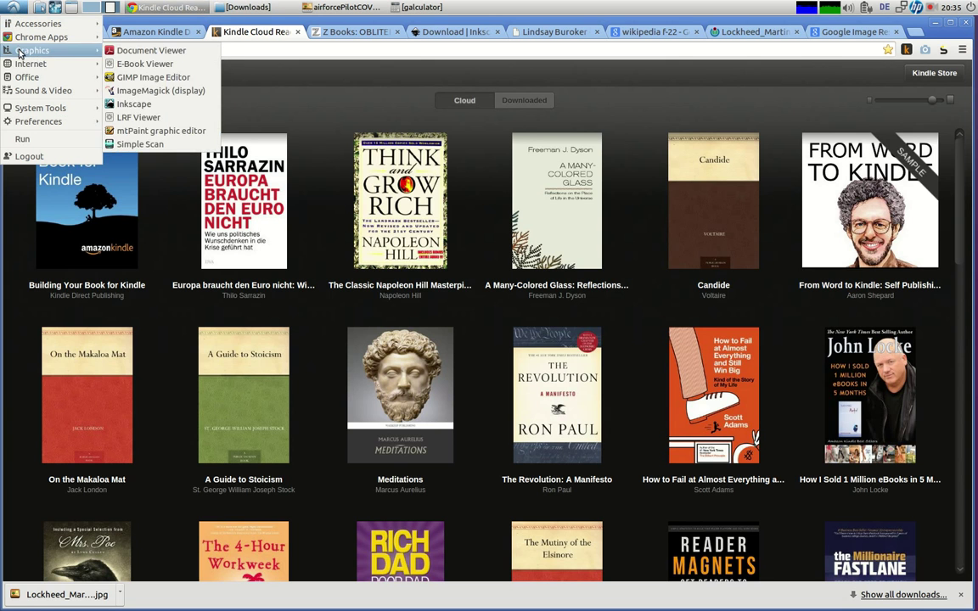
click(137, 107)
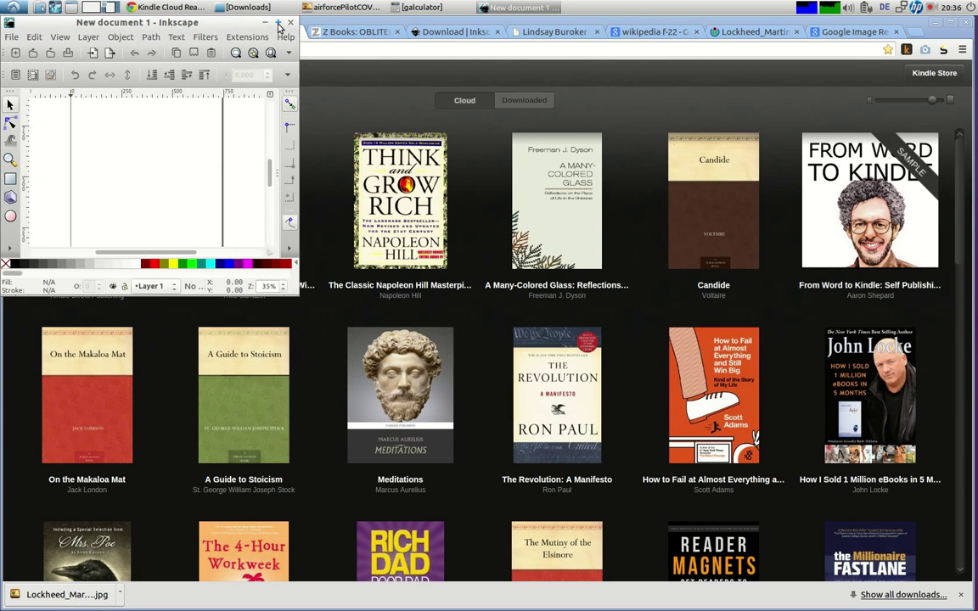
click(278, 24)
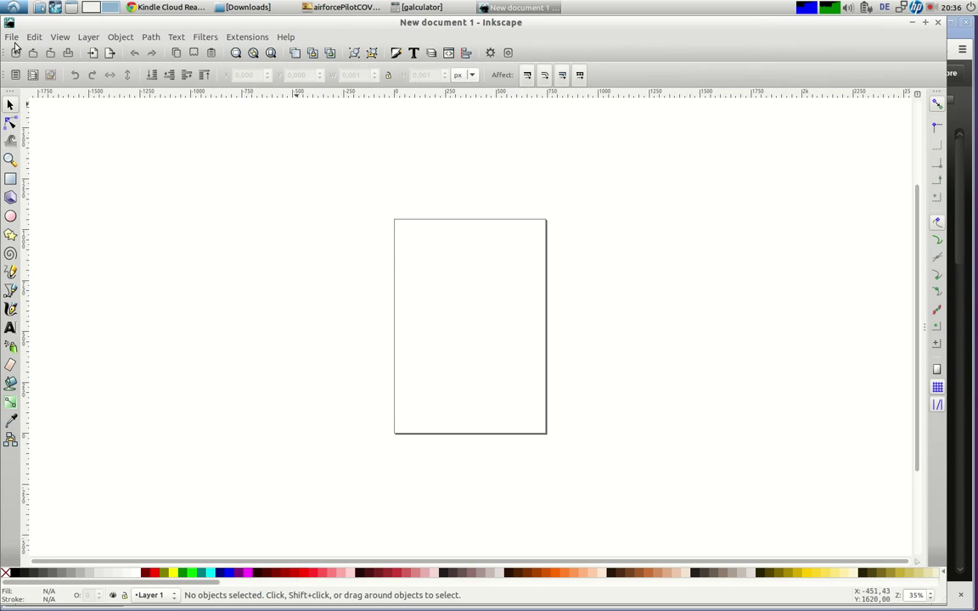
click(508, 54)
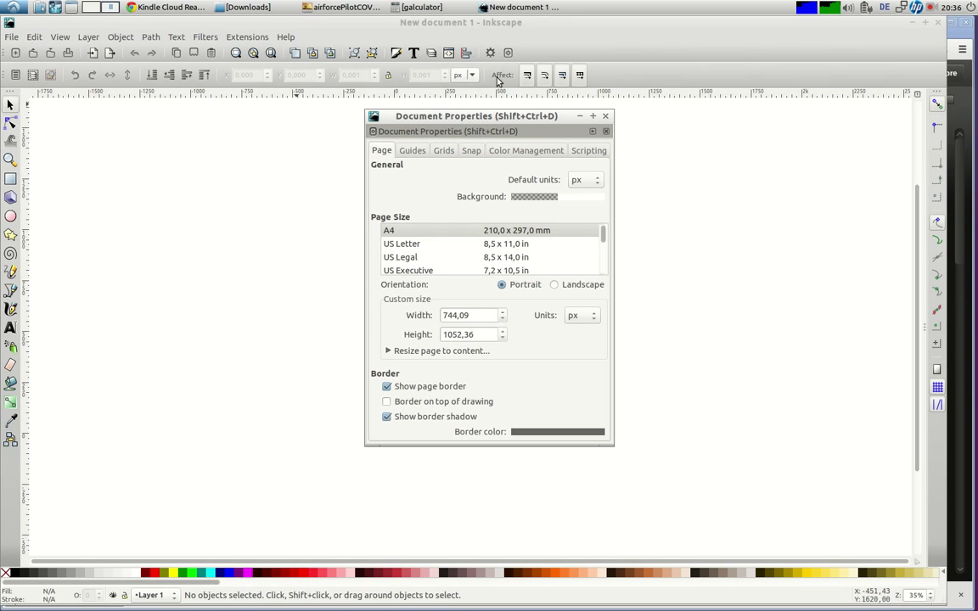
click(392, 231)
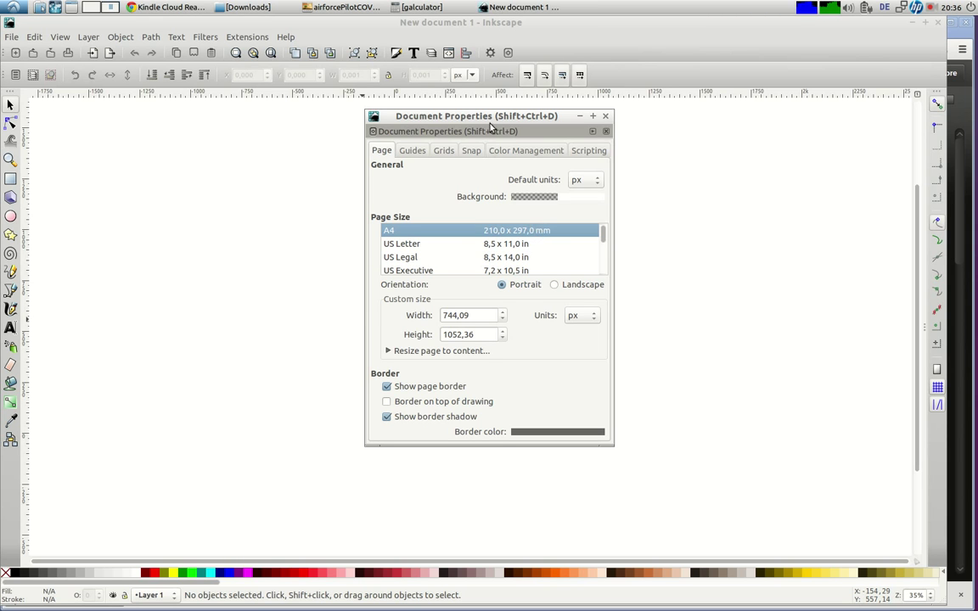
drag(482, 116, 216, 148)
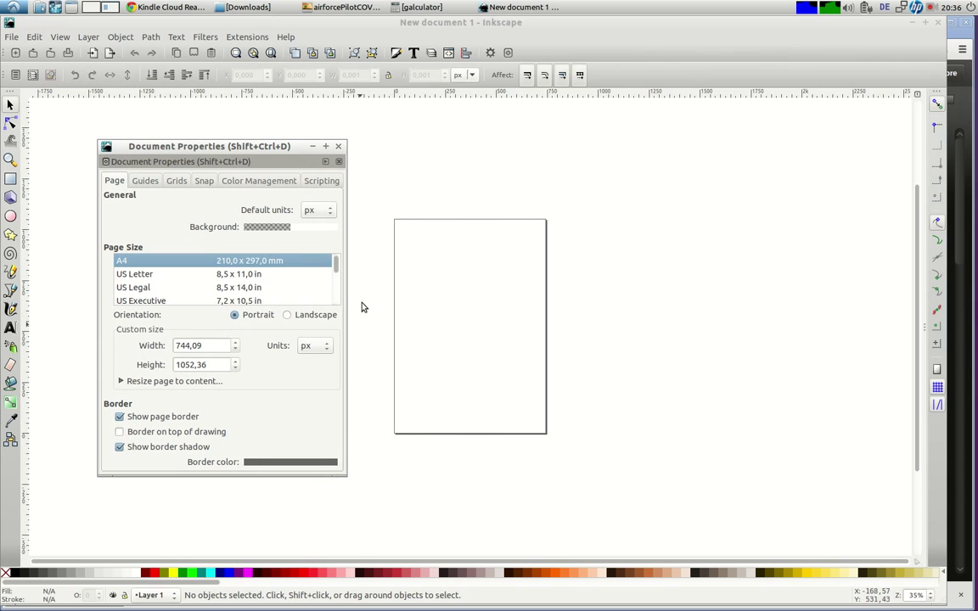
click(422, 8)
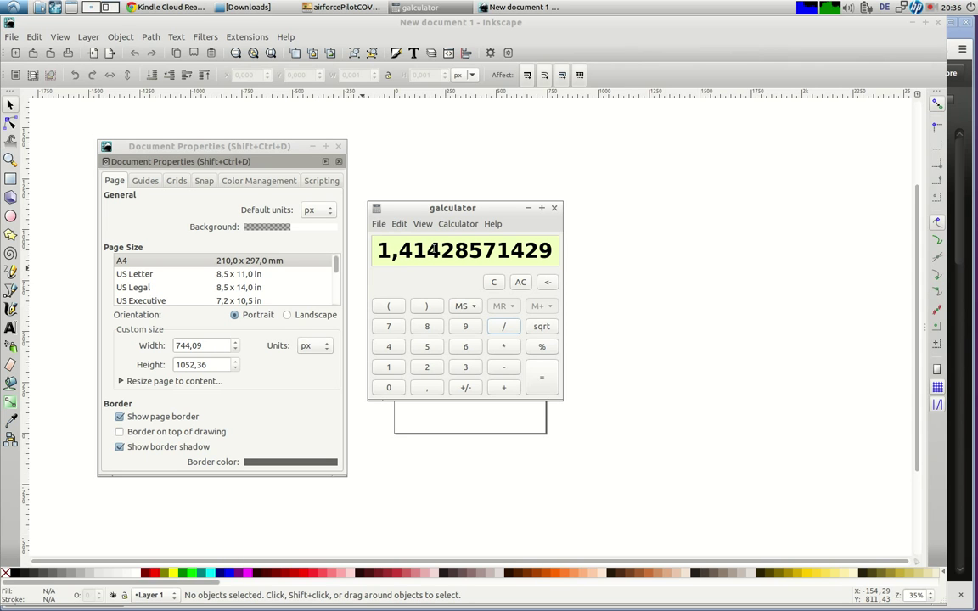
click(255, 146)
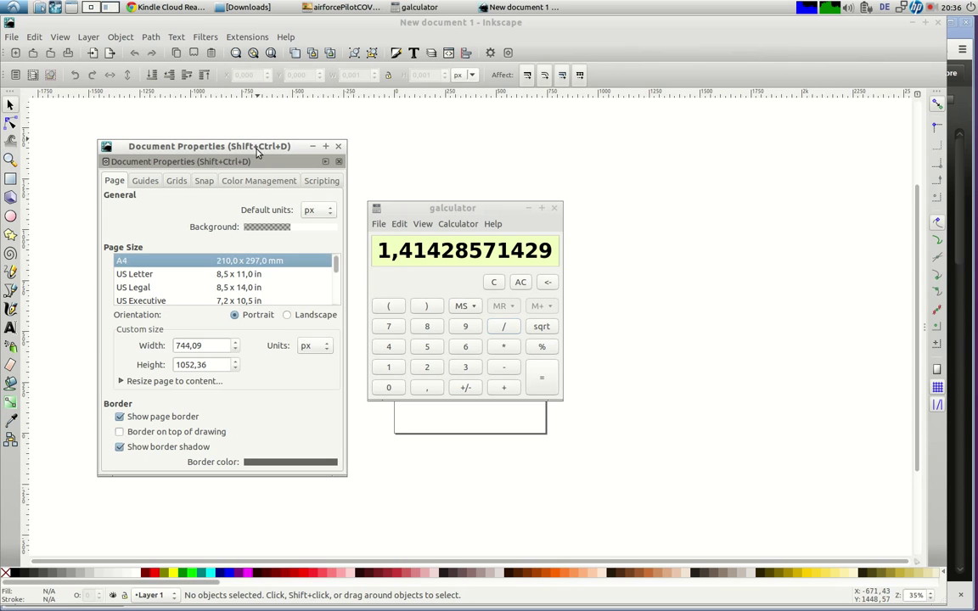
click(189, 275)
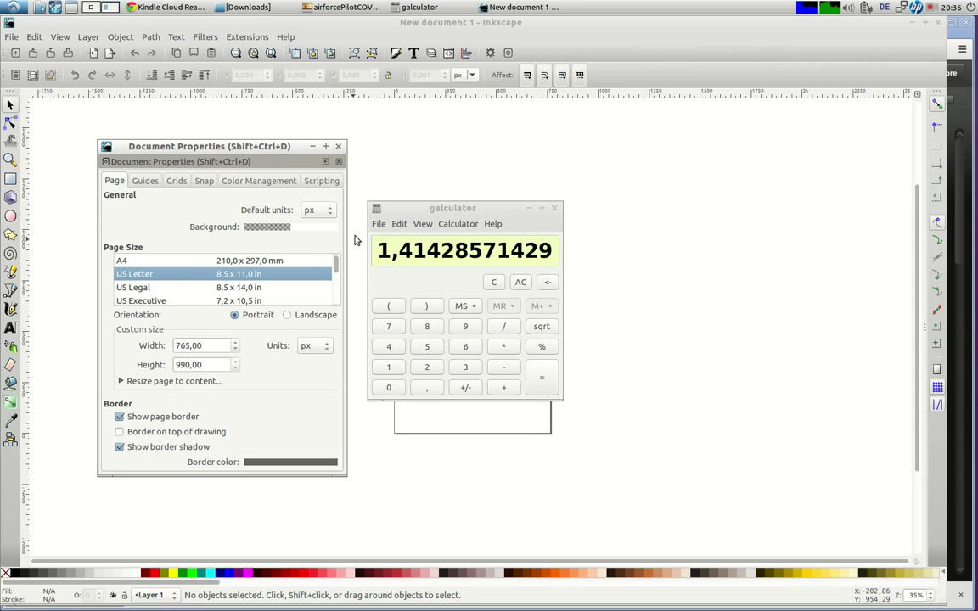
click(552, 208)
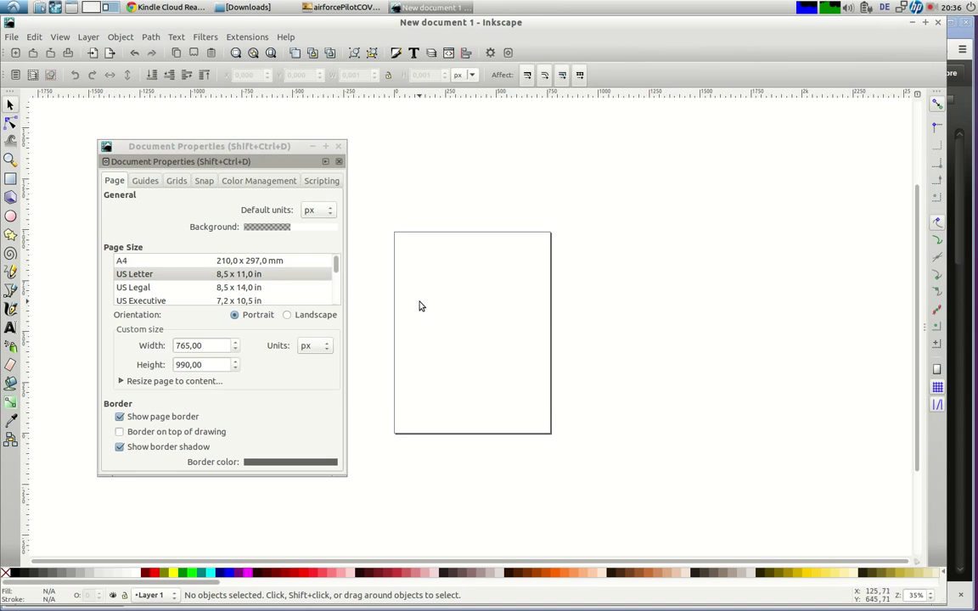
click(170, 264)
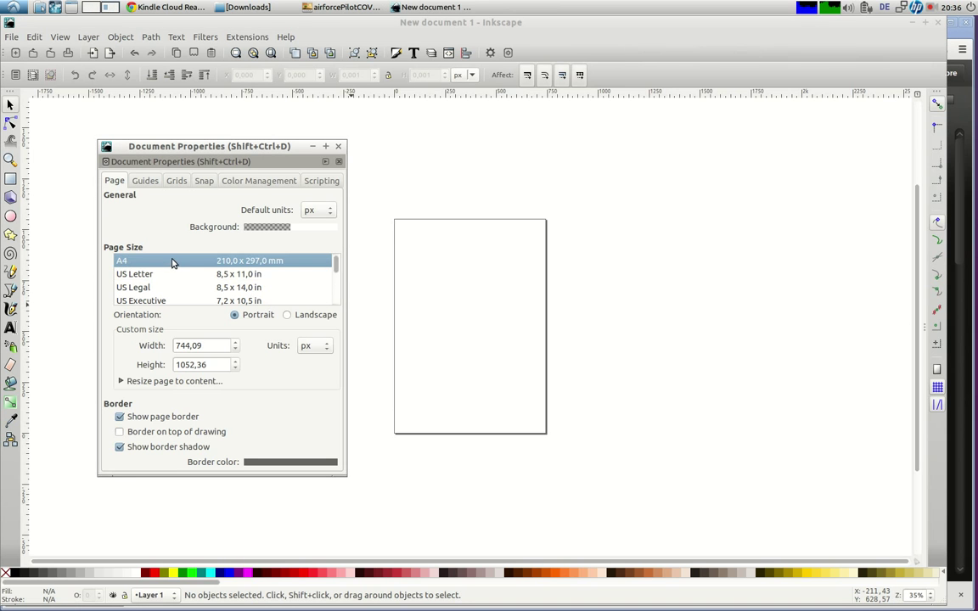
click(174, 275)
click(168, 263)
click(339, 147)
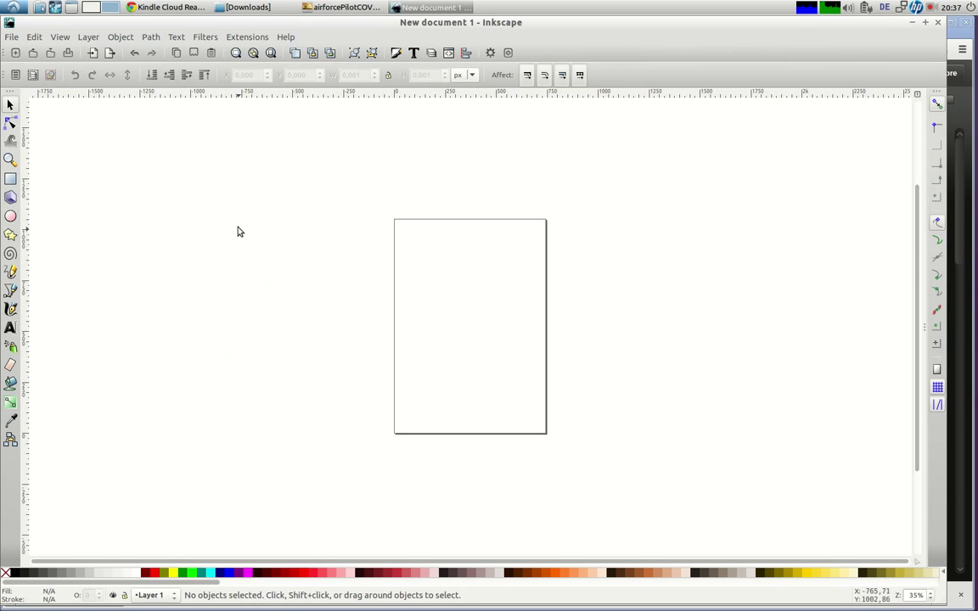
Step: Open Lockheed_Martin_F-22A_Raptor_JSOH.jpg from Downloads as an embedded image
click(12, 38)
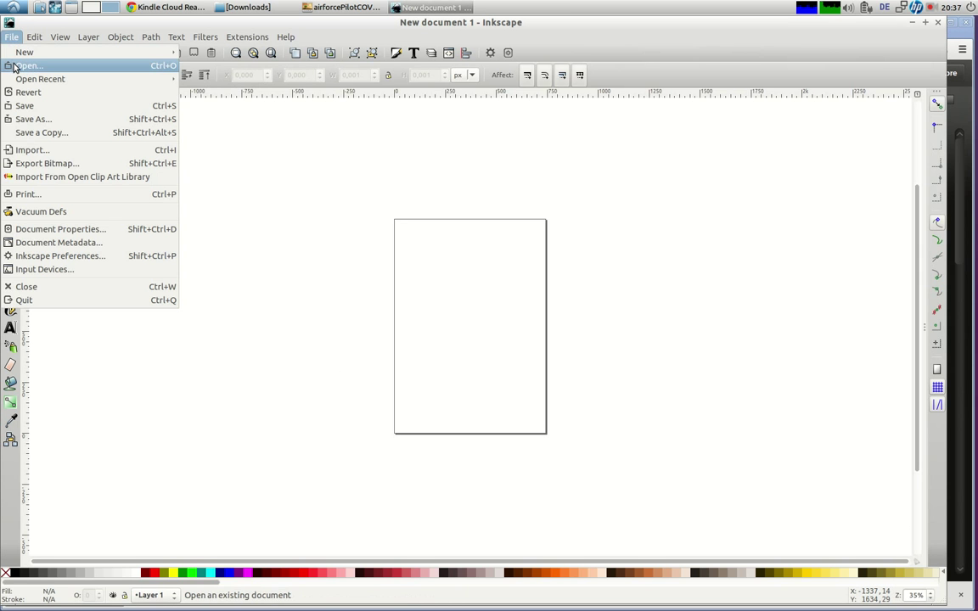
click(14, 67)
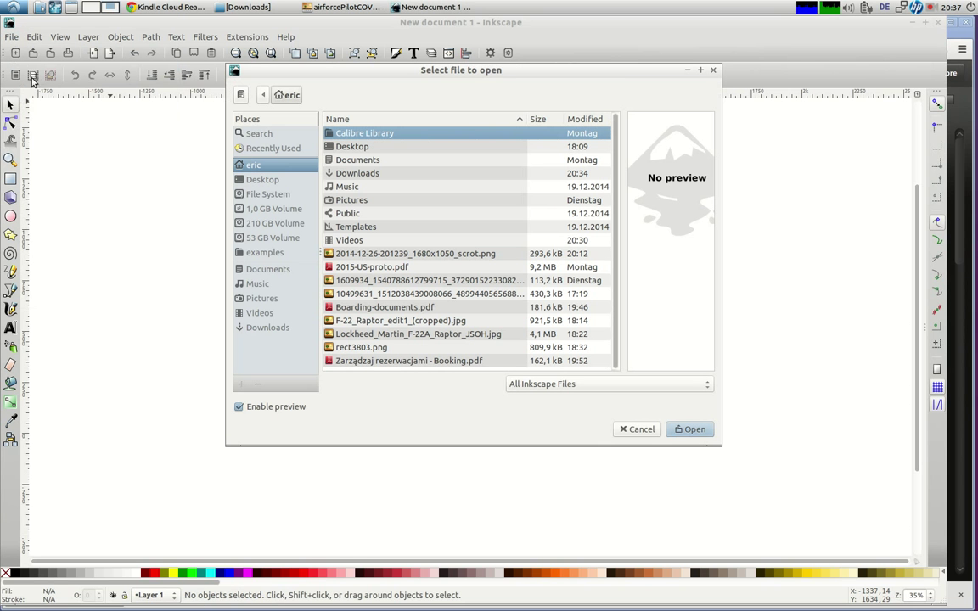
click(259, 328)
click(363, 136)
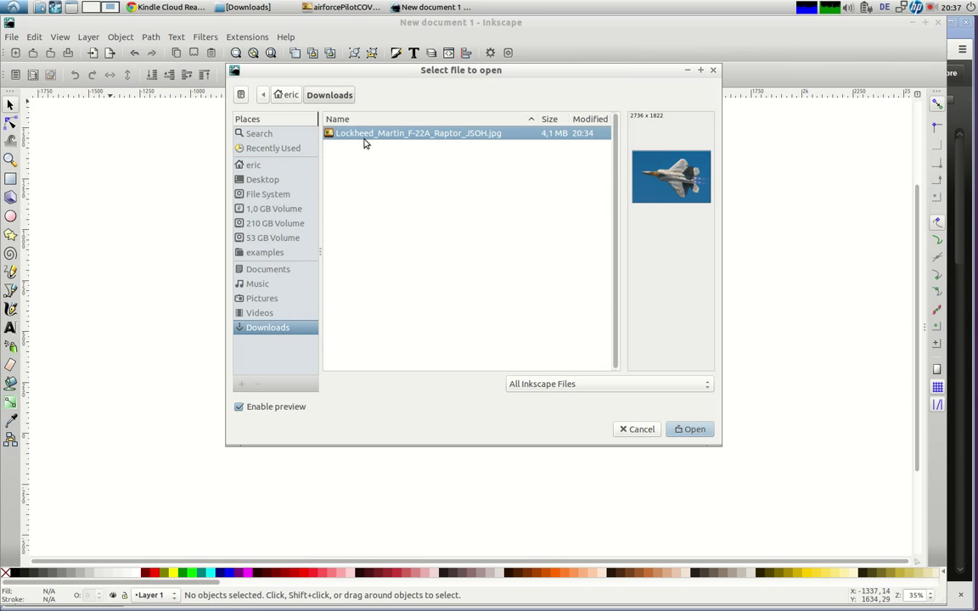
click(667, 431)
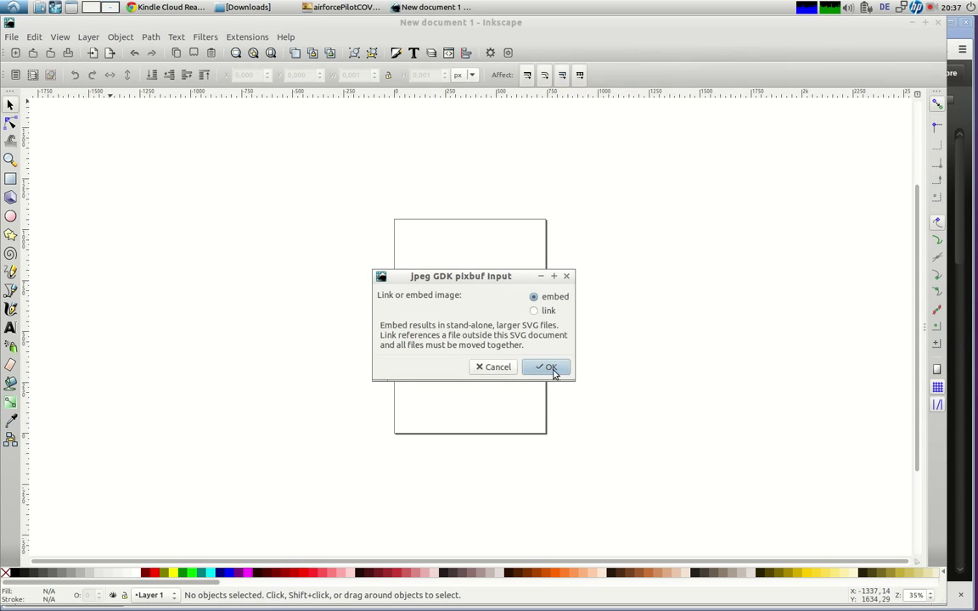
click(549, 370)
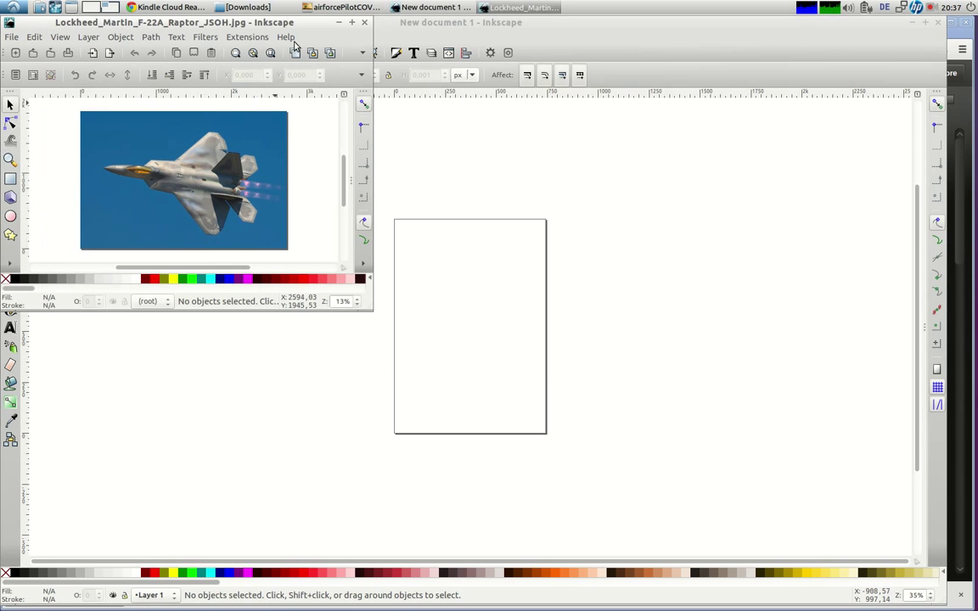
Step: Maximize the photo's document window and set the page size to A4
click(353, 24)
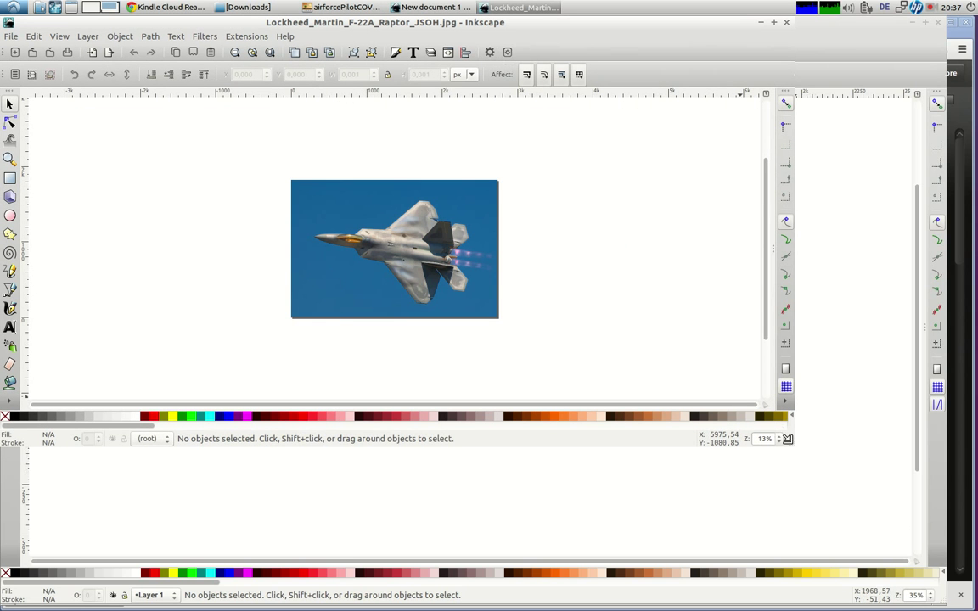
drag(797, 454, 948, 592)
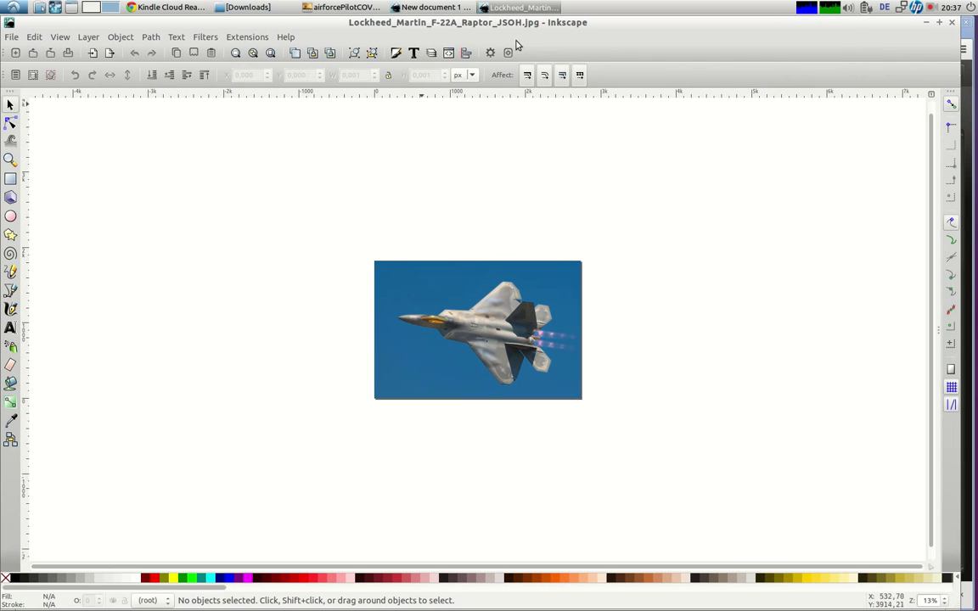
click(507, 53)
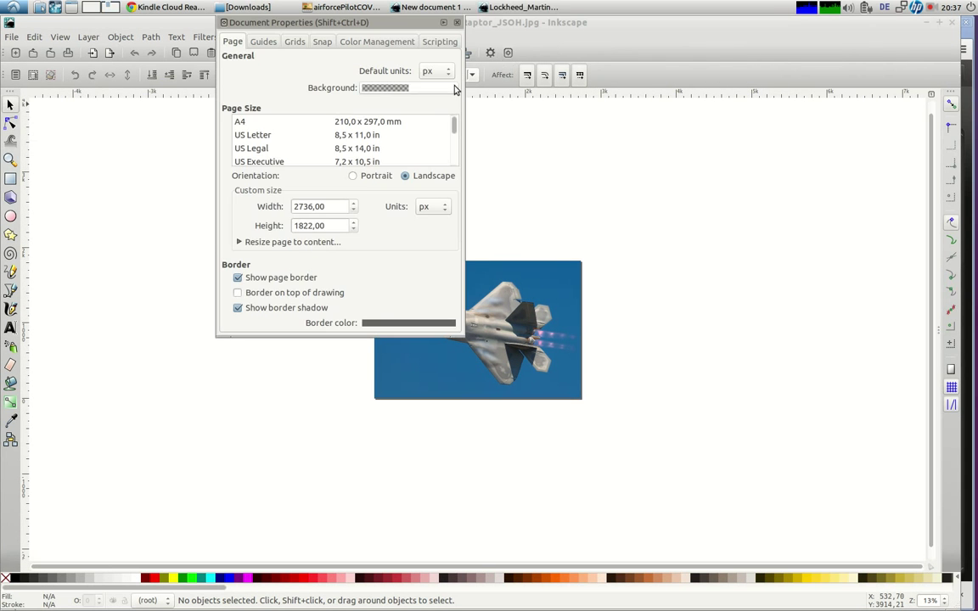
click(241, 123)
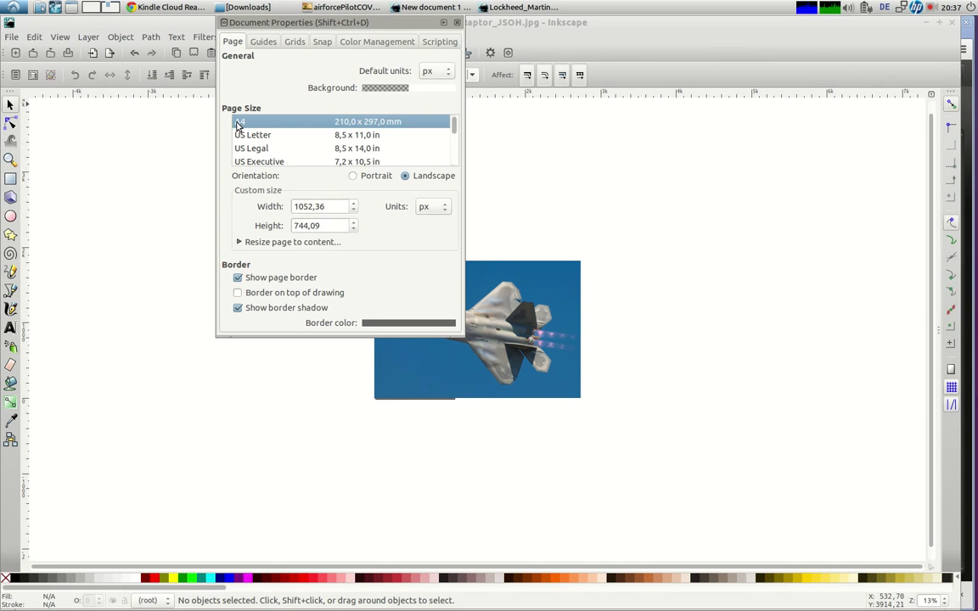
click(456, 22)
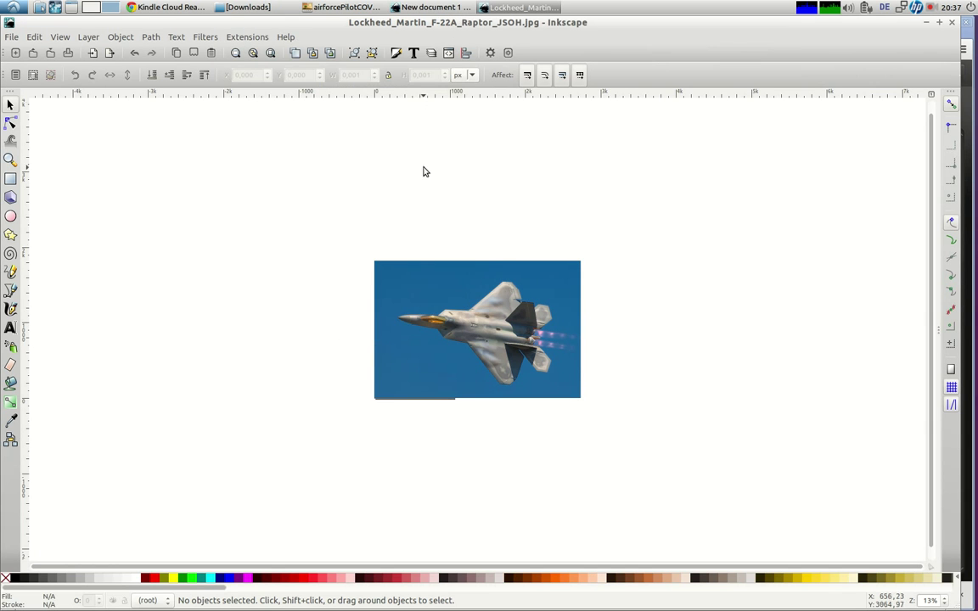
Step: Switch the page to portrait orientation and move the F-22 photo onto it
drag(417, 303, 544, 265)
click(504, 53)
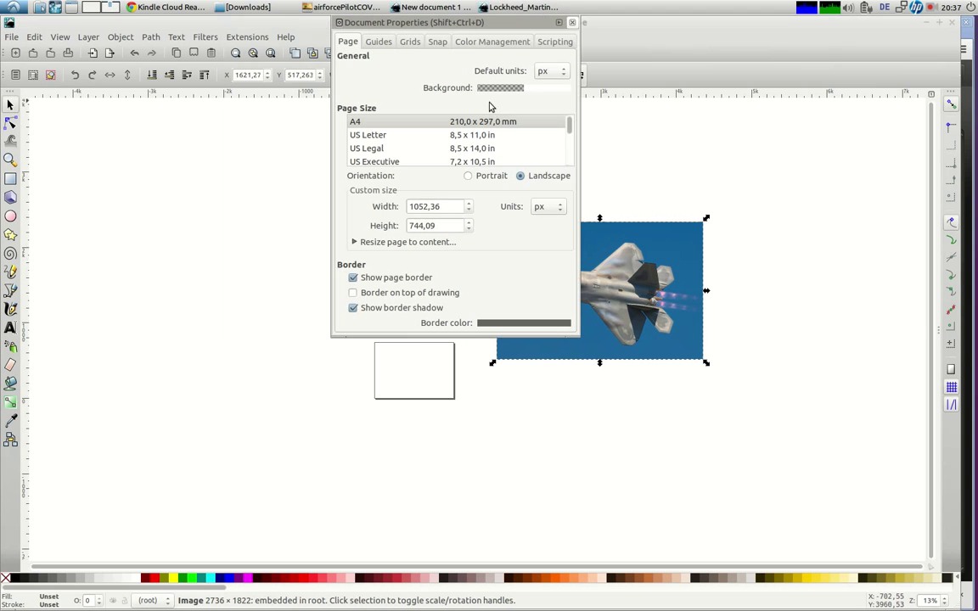
click(467, 176)
click(571, 23)
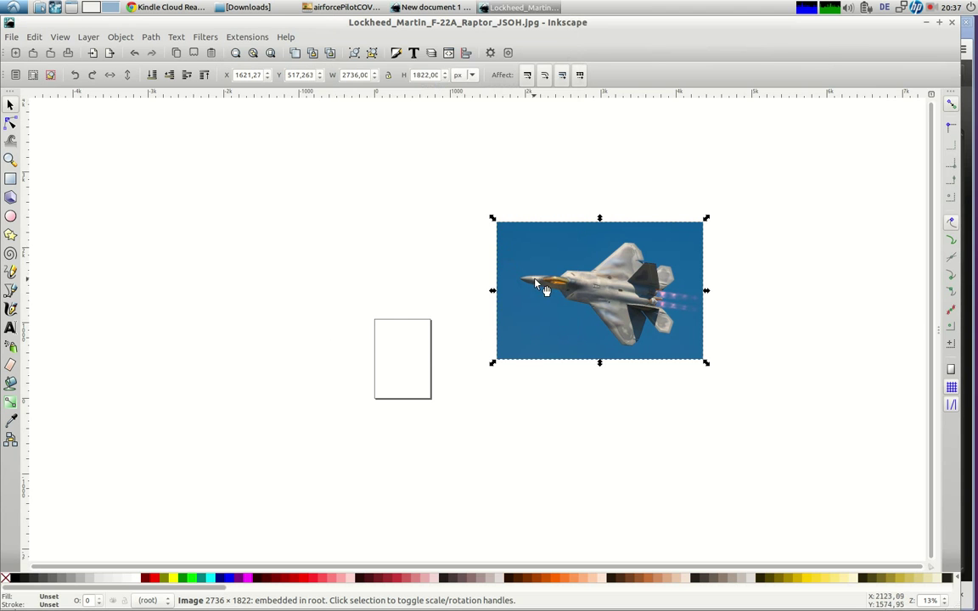
drag(535, 285, 414, 319)
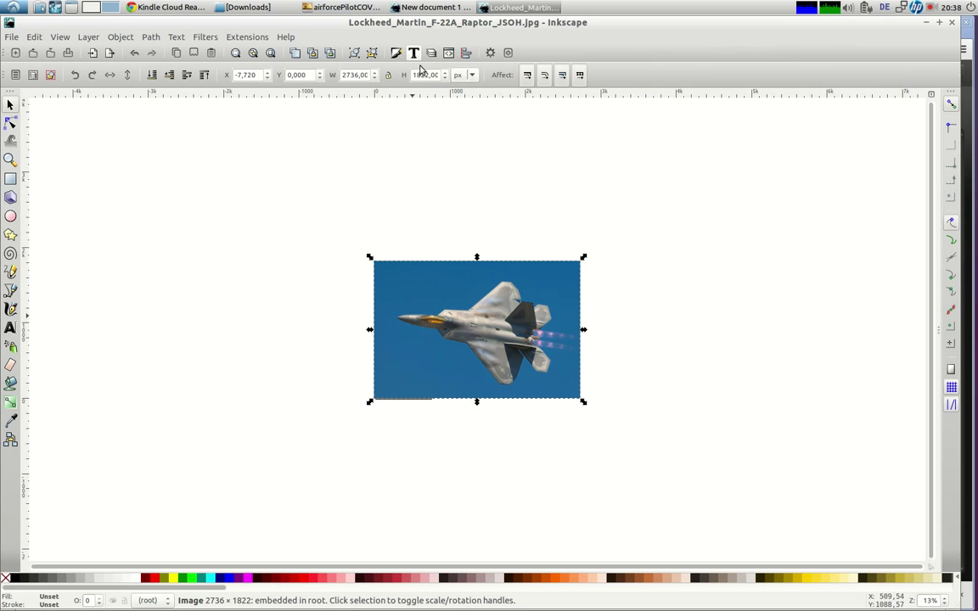
Step: Scale the F-22 photo to about page width and centre it horizontally at Y 262,492
drag(584, 261, 607, 207)
key(ctrl+z)
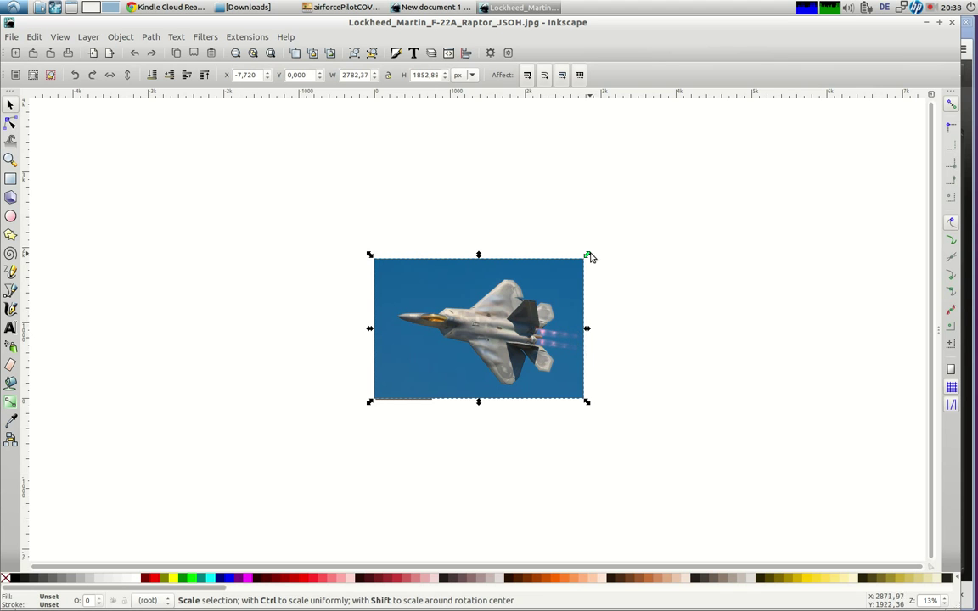
drag(589, 257, 481, 359)
drag(395, 376, 397, 360)
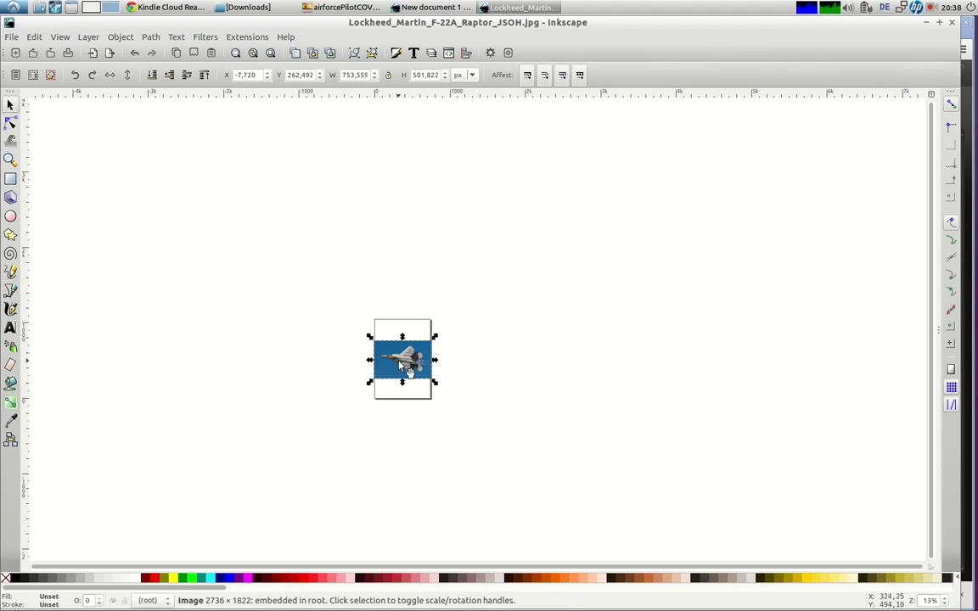
click(466, 54)
click(850, 160)
click(236, 52)
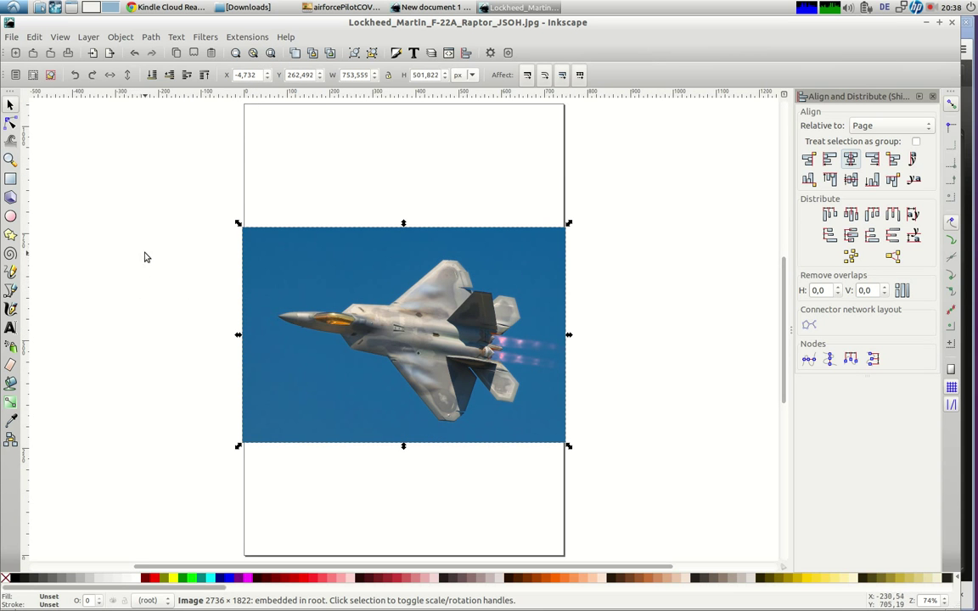
Step: Draw a rectangle over the page's empty top and fill it with the photo's sky blue
click(11, 177)
drag(235, 100, 572, 244)
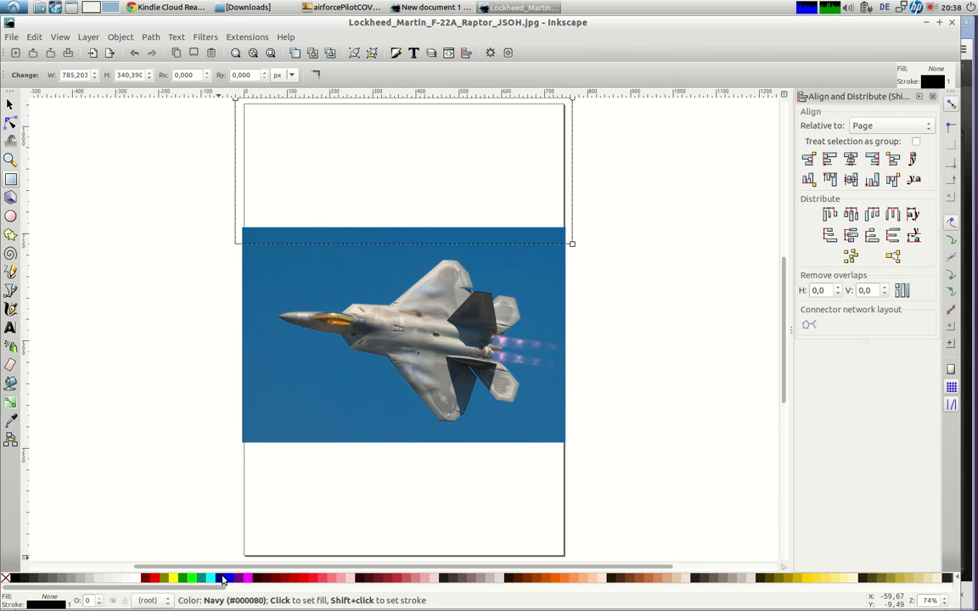
click(10, 421)
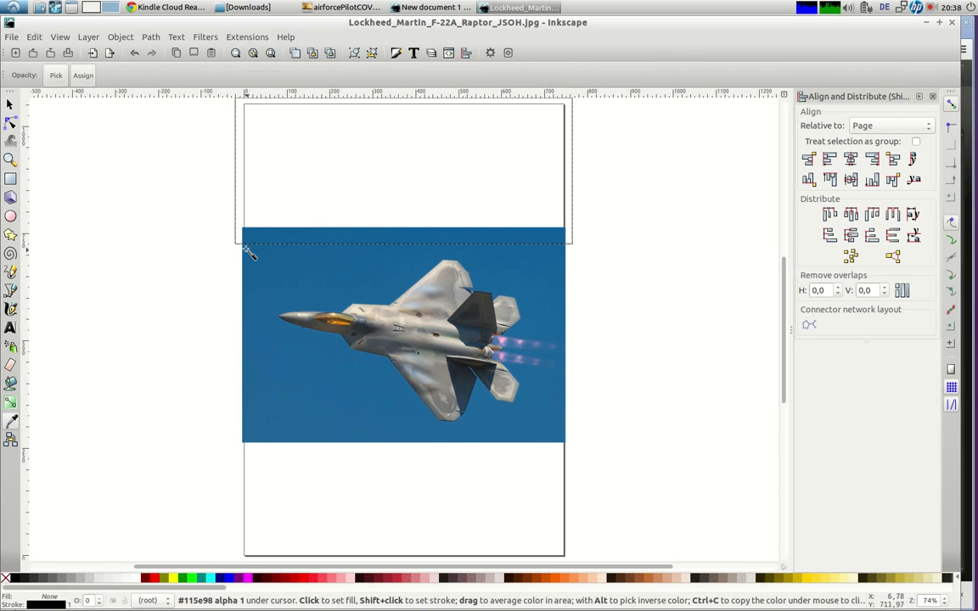
click(268, 234)
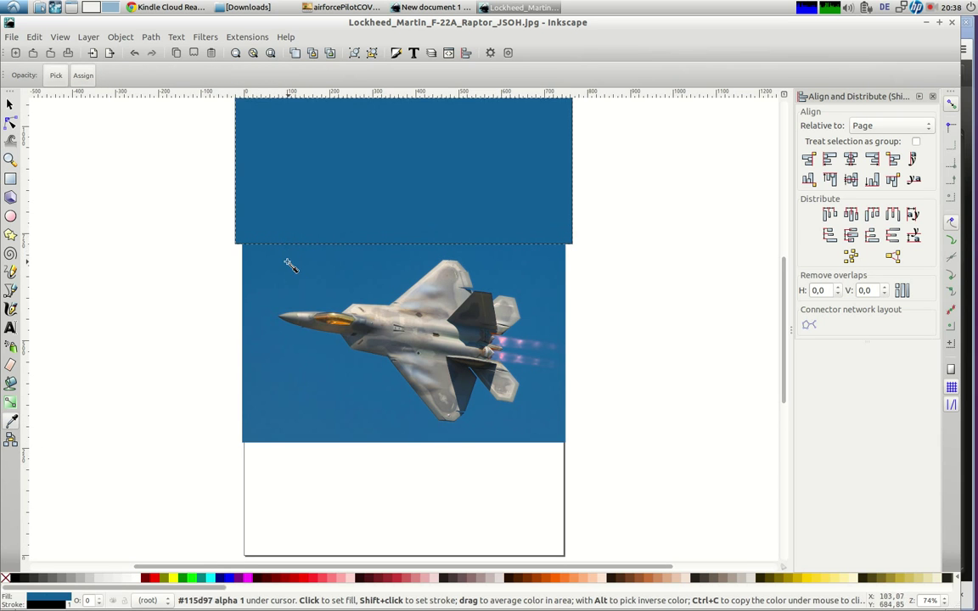
click(10, 103)
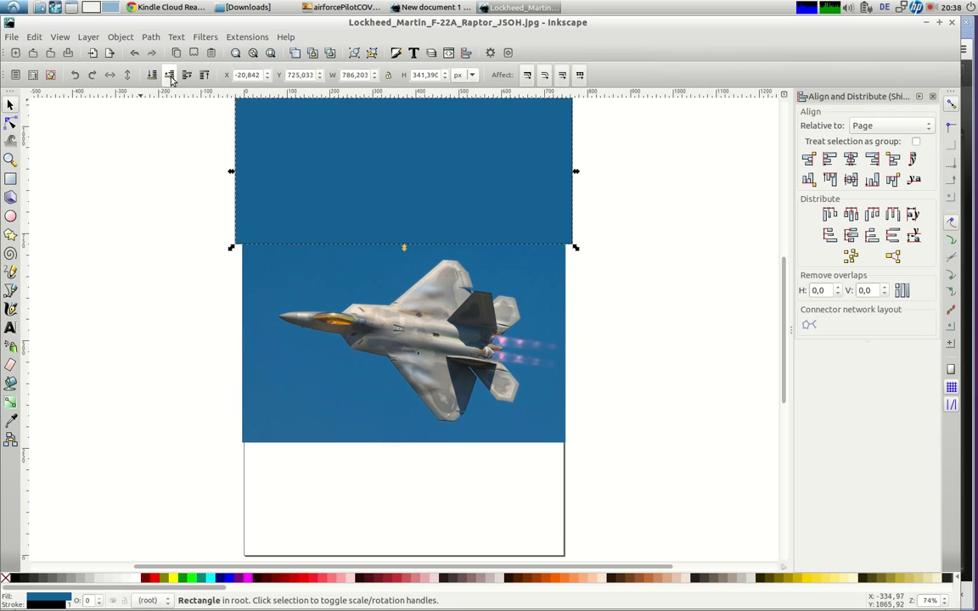
click(194, 279)
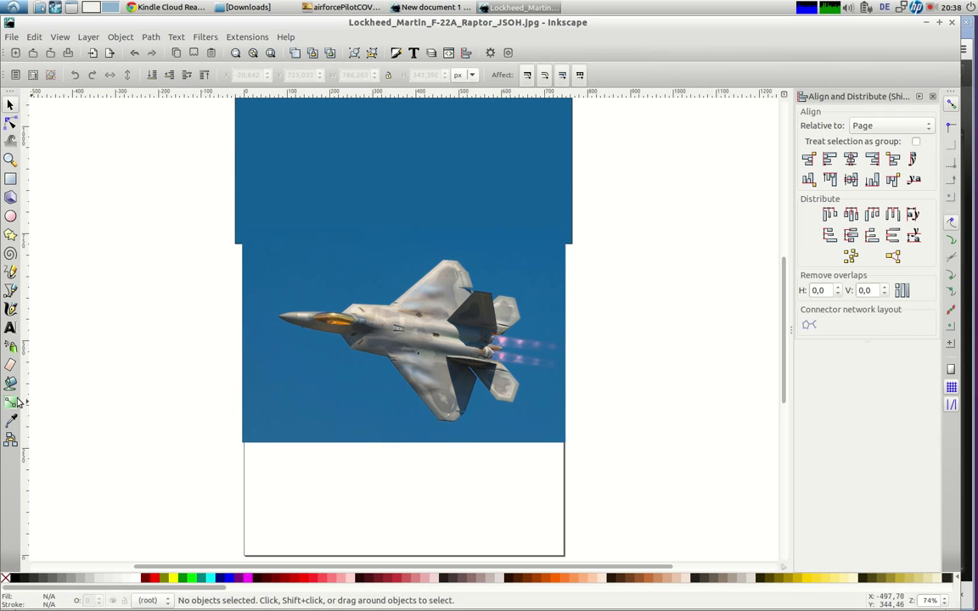
Step: Draw a matching sky-blue rectangle, 802,477 × 300,706 px, over the empty bottom area
click(11, 180)
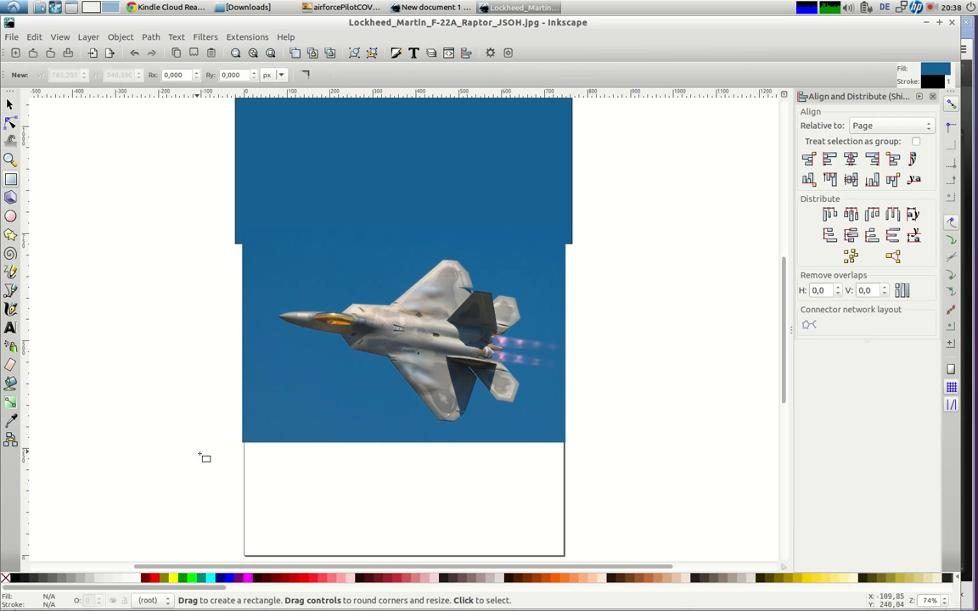
drag(231, 435, 576, 565)
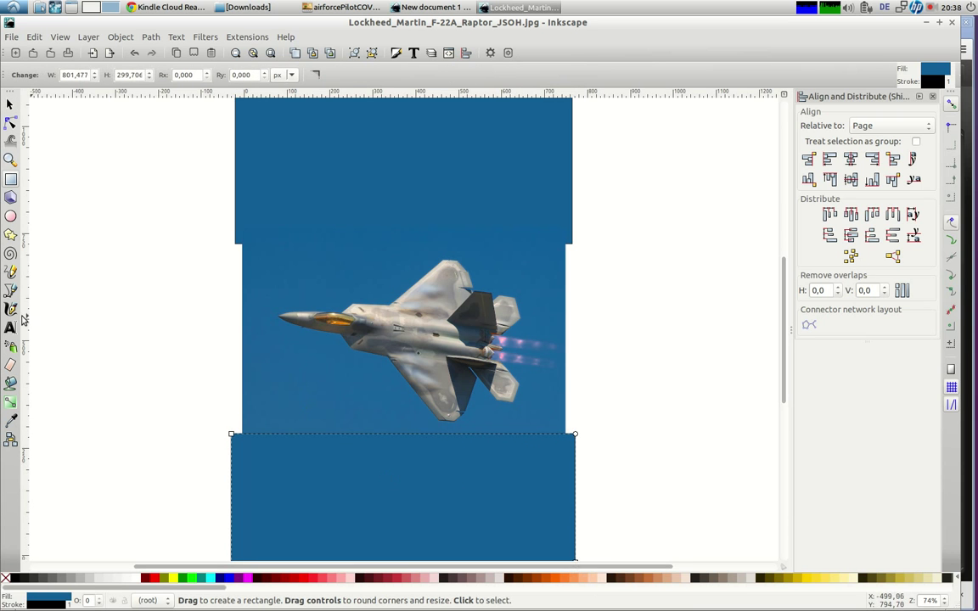
click(11, 421)
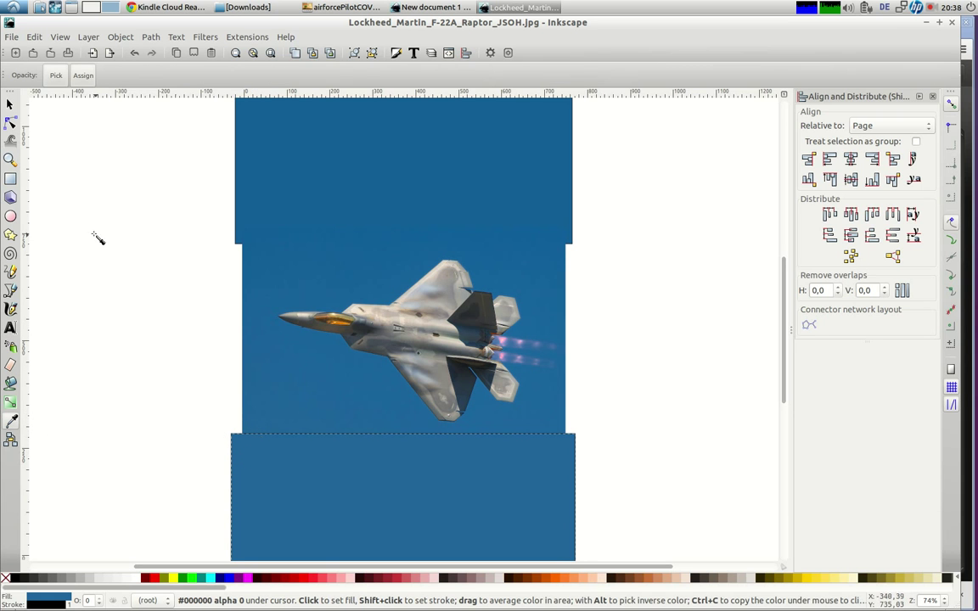
click(10, 103)
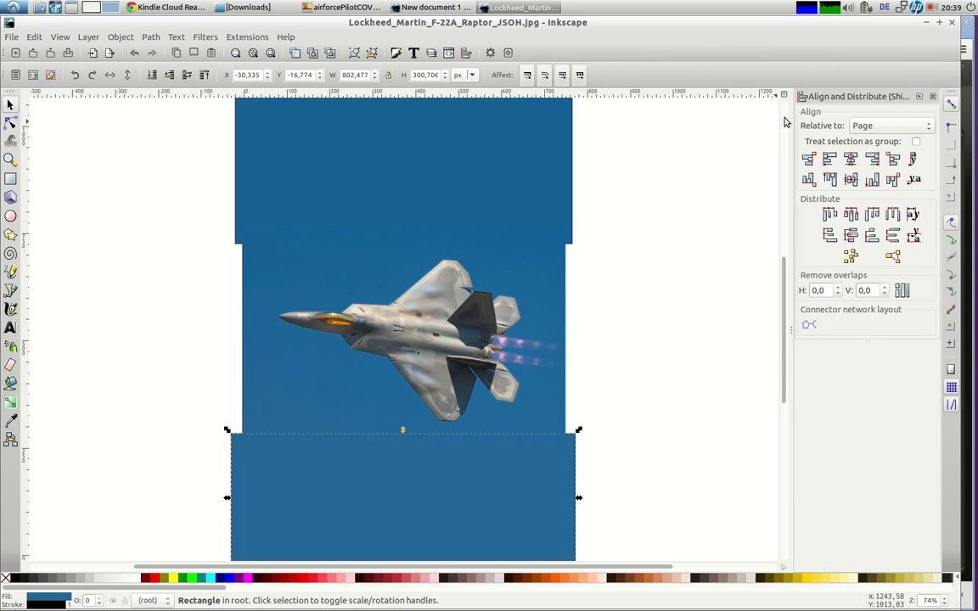
Step: Set the blue rectangle's stroke paint to none so it has no outline
click(395, 53)
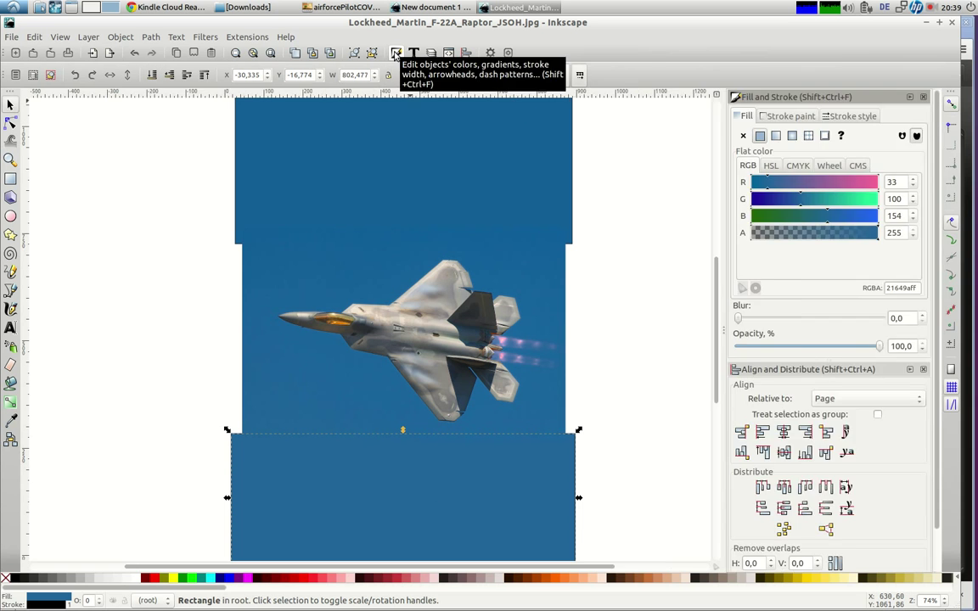
click(779, 117)
click(743, 136)
click(537, 146)
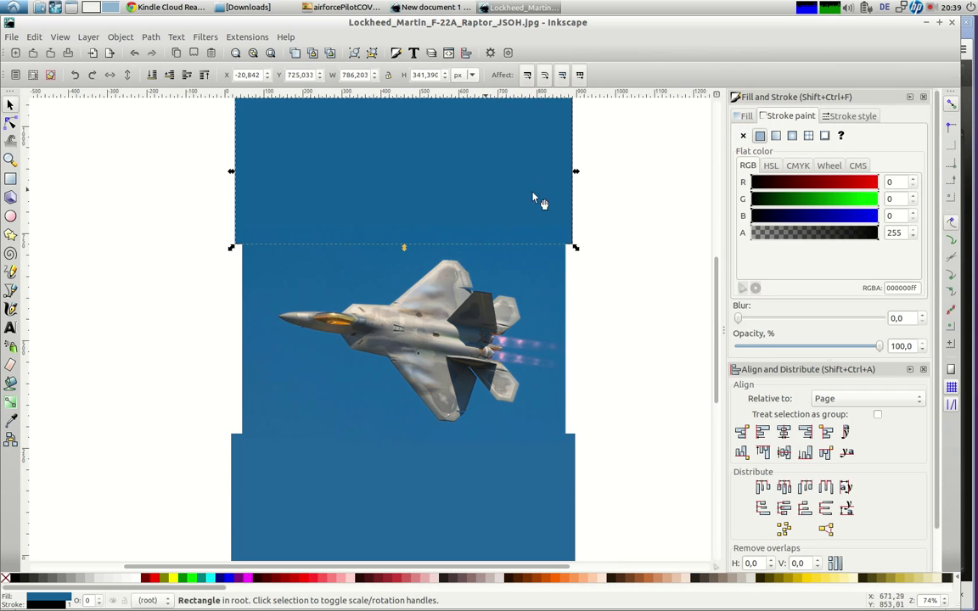
click(212, 228)
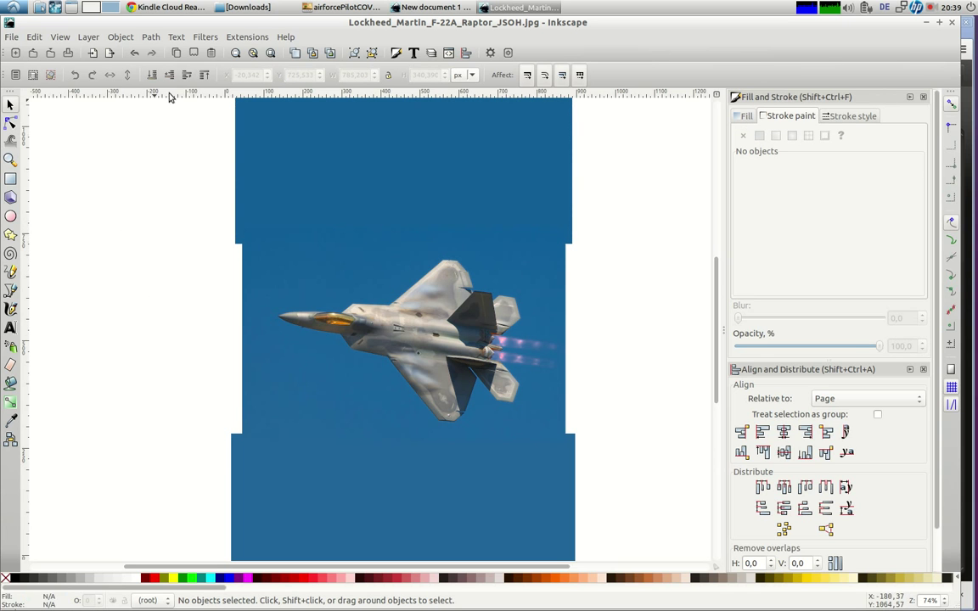
key(ctrl+Right)
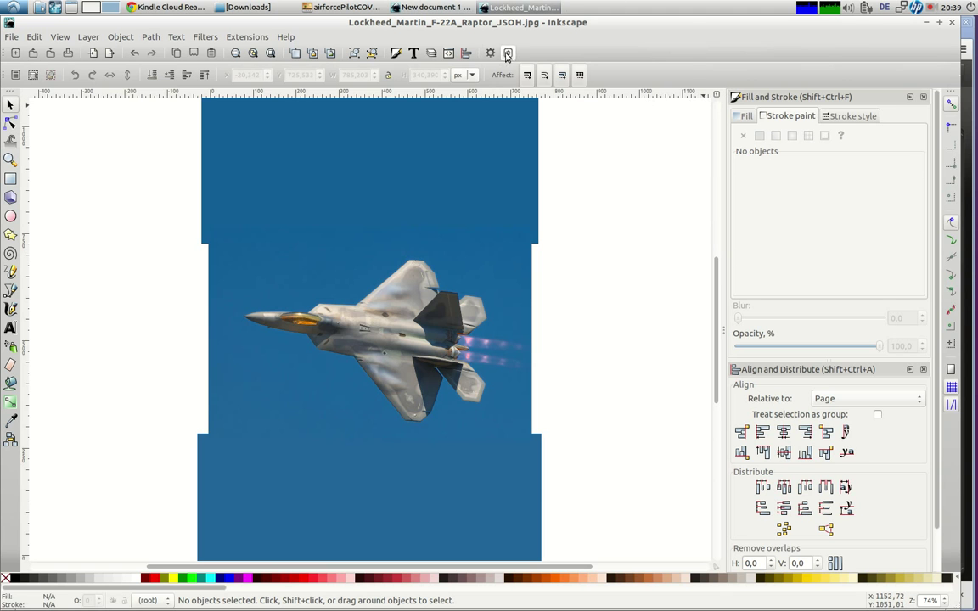
Step: Show the page border on top of the drawing with the border shadow turned off
key(ctrl+shift+d)
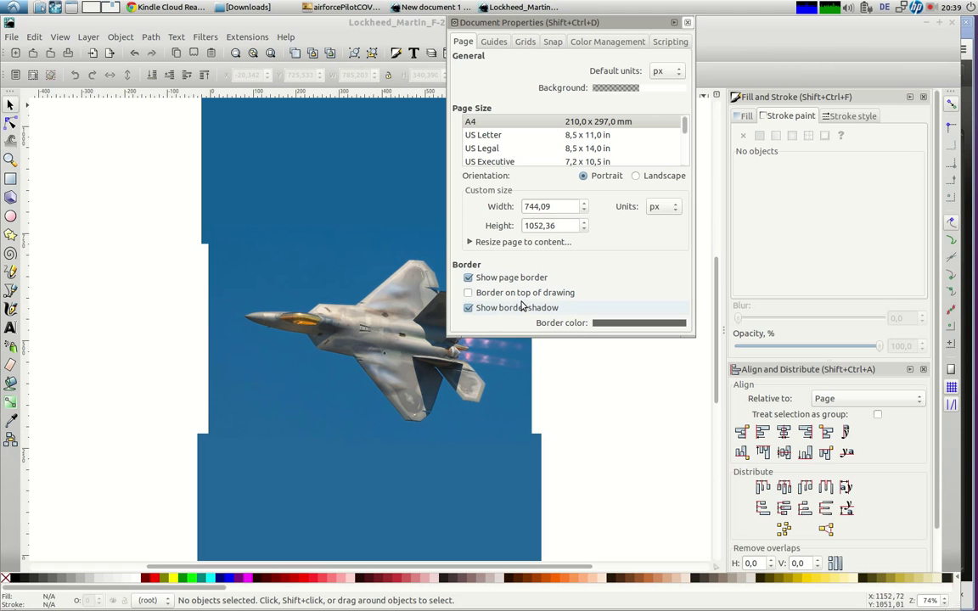
click(468, 293)
click(468, 277)
click(468, 308)
click(468, 279)
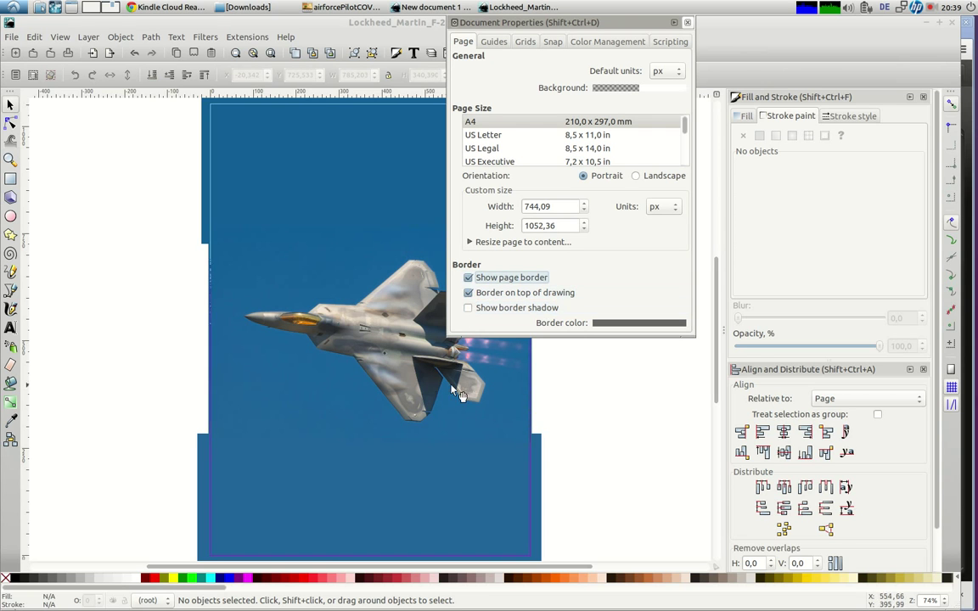
click(687, 23)
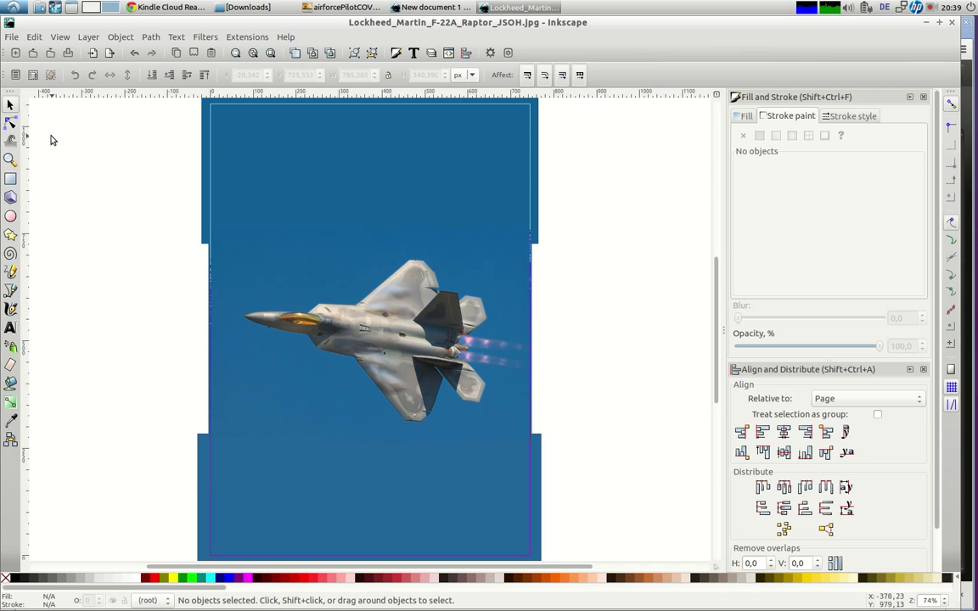
Step: Add a flowed text frame reading 'United States' / 'Air Force Pilot' at upper left
click(11, 328)
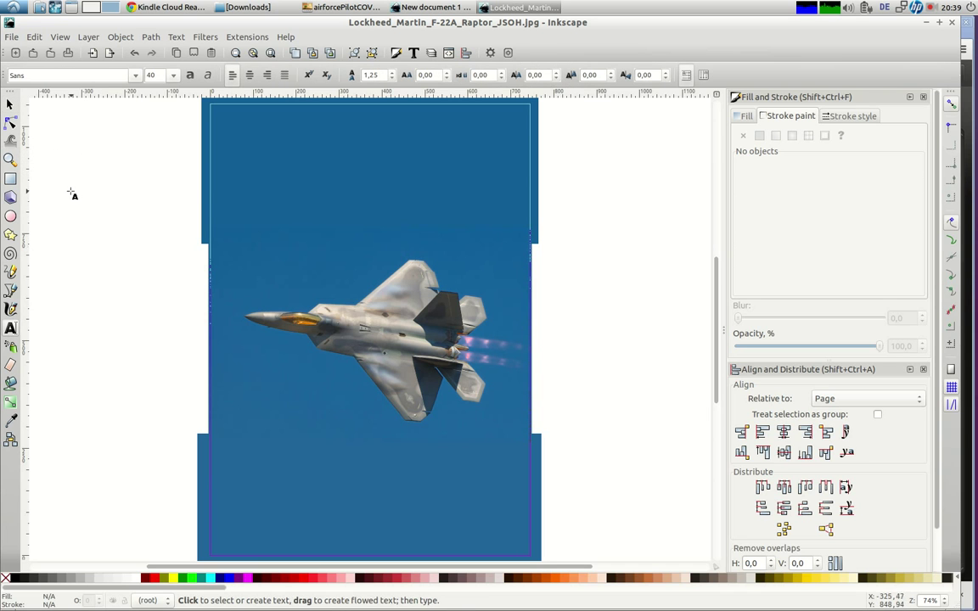
drag(71, 193, 362, 299)
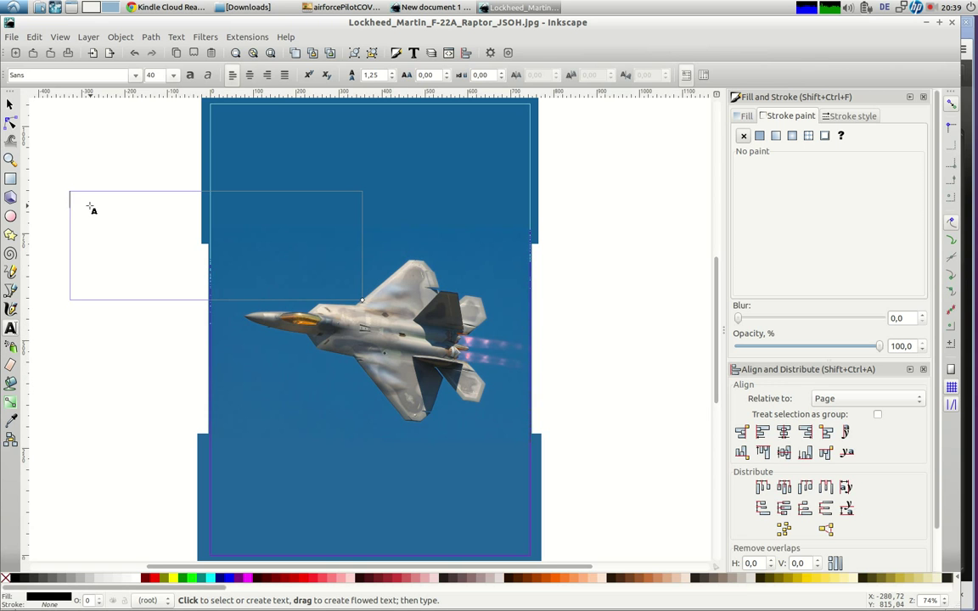
text(United )
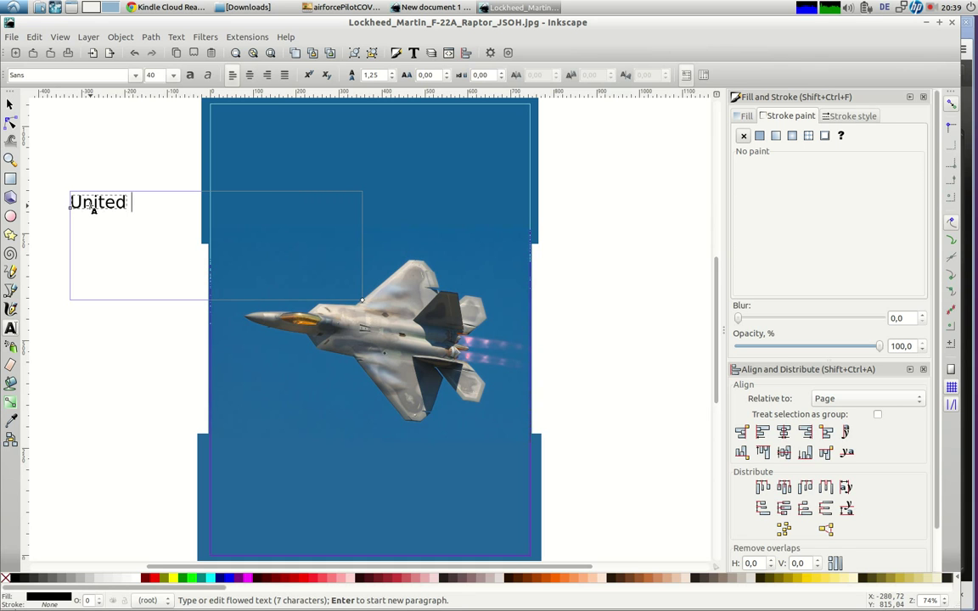
text(States )
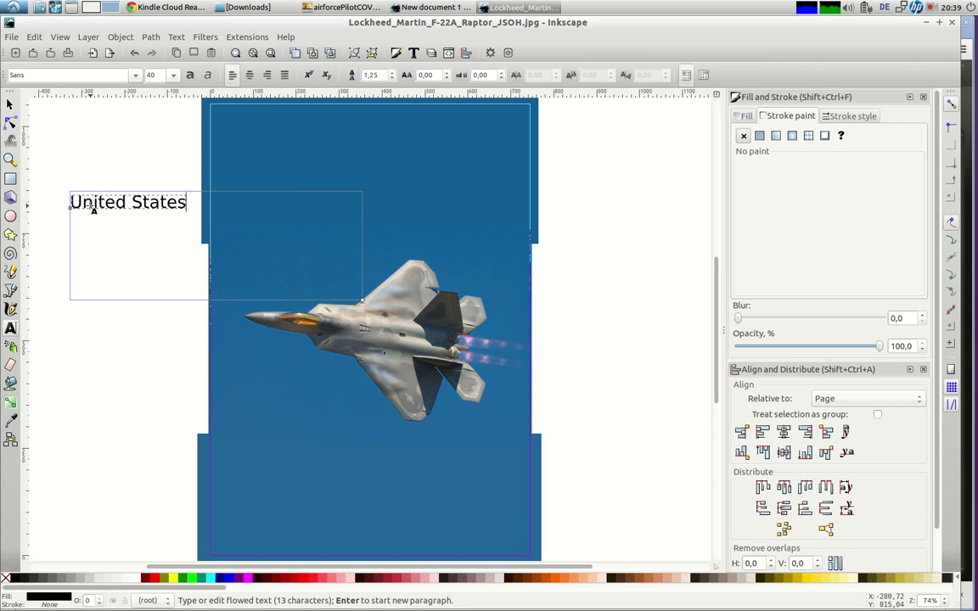
text(A)
key(BackSpace)
text(Air Force)
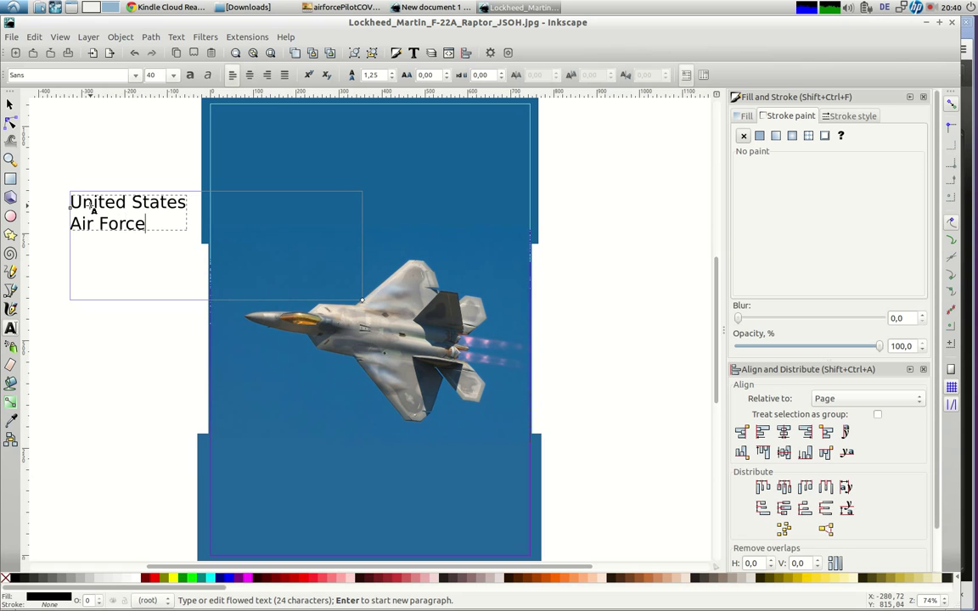
text( Pilot)
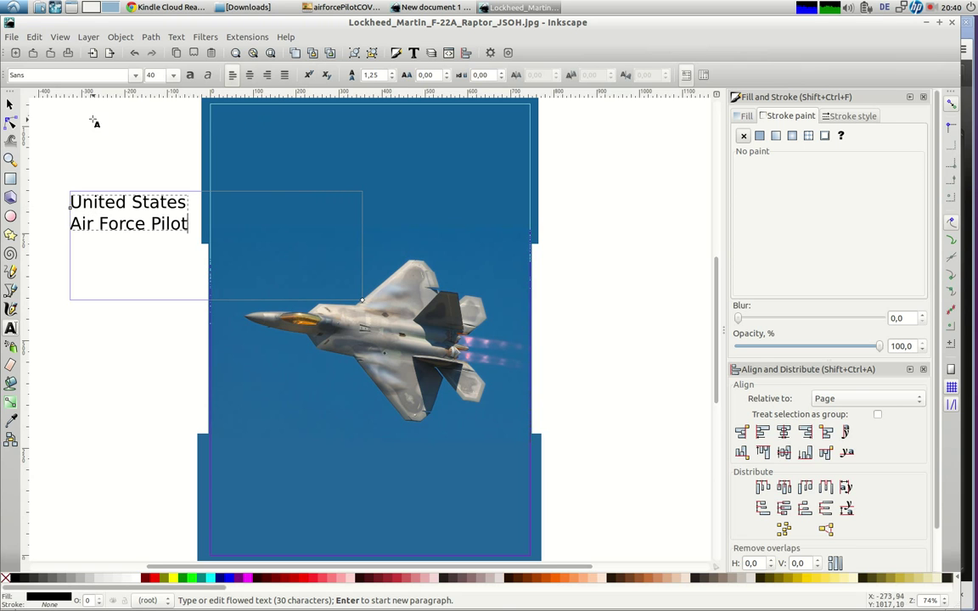
click(9, 104)
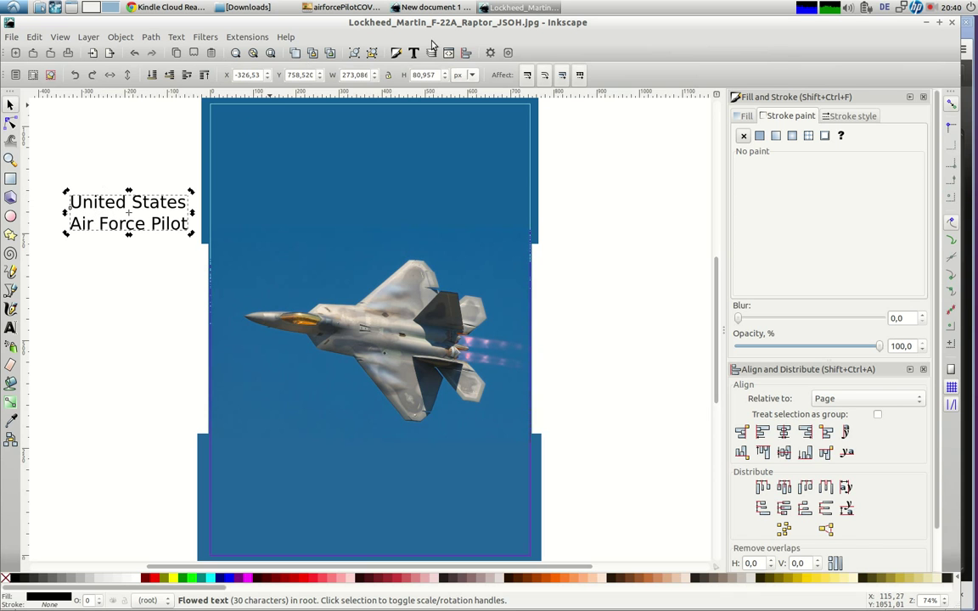
Step: Centre the title, scale it to about 590 px wide, and move it to the page top
click(466, 54)
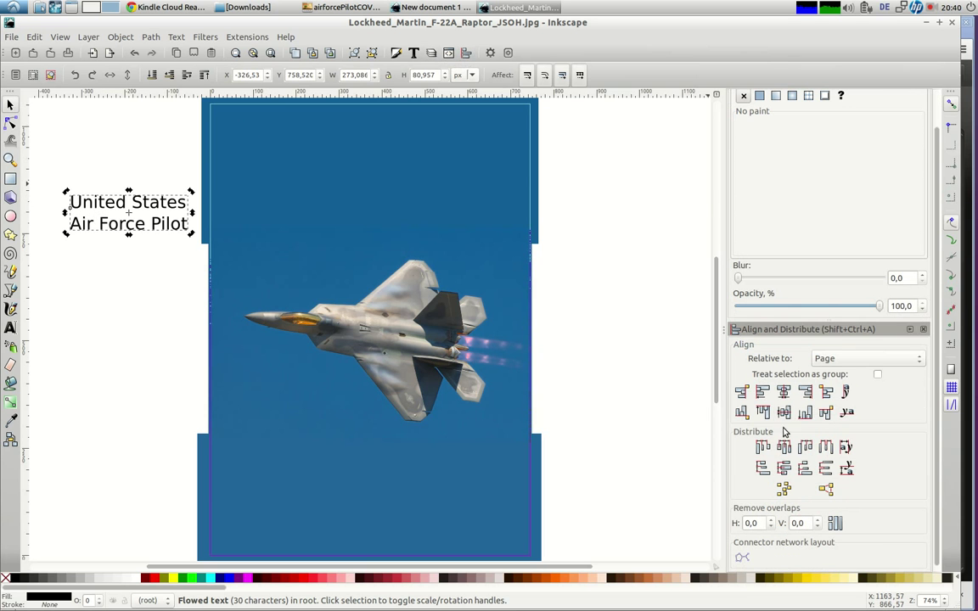
click(783, 392)
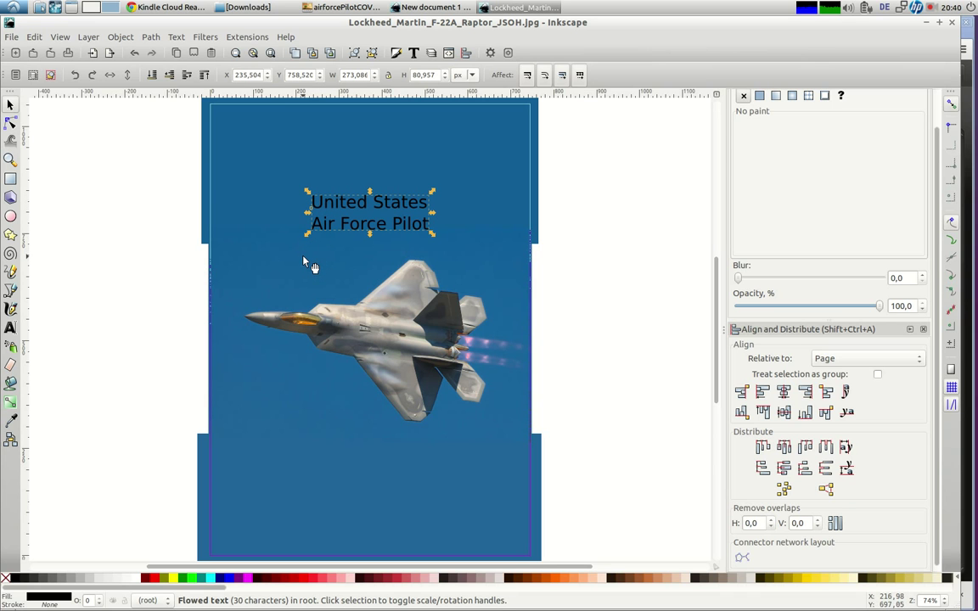
drag(307, 234, 276, 297)
key(ctrl+z)
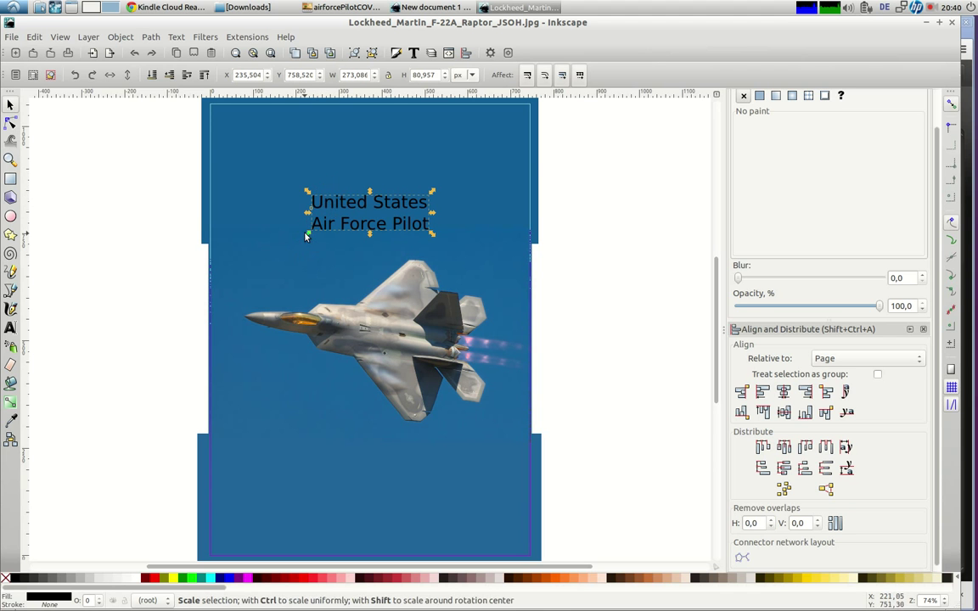
drag(306, 234, 203, 314)
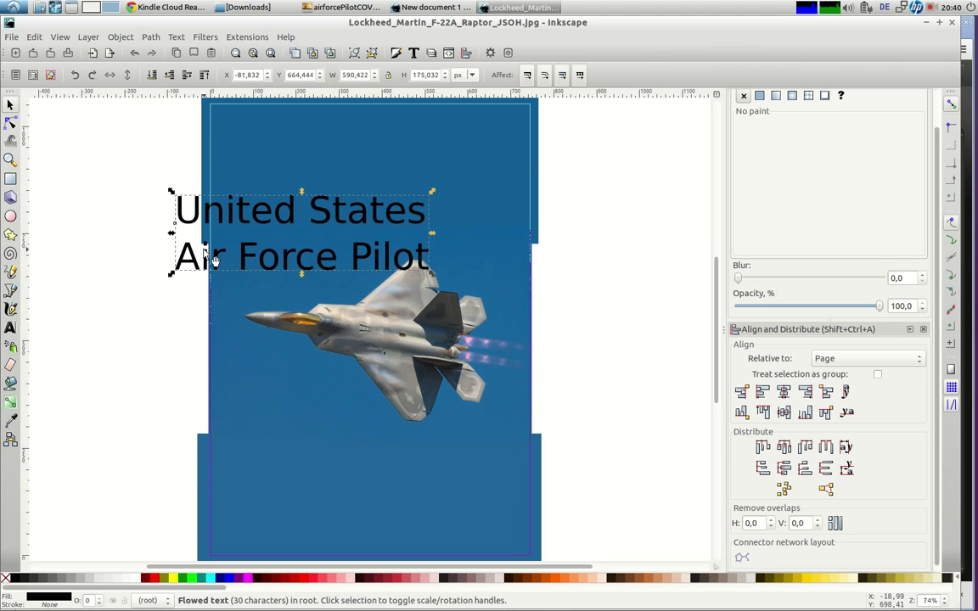
drag(297, 221, 363, 144)
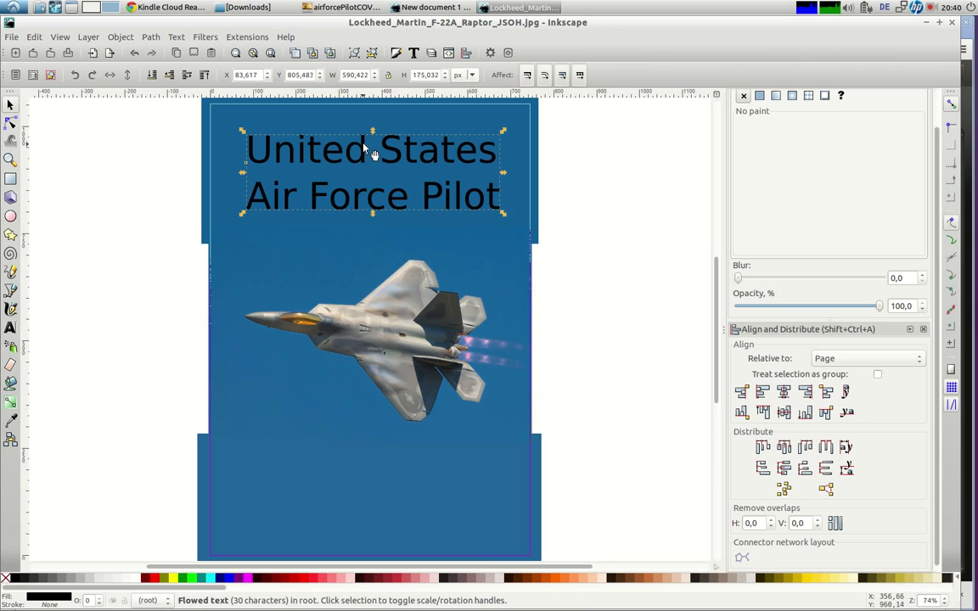
Step: Centre the title horizontally and fill it white, keeping its stroke at no paint
click(783, 391)
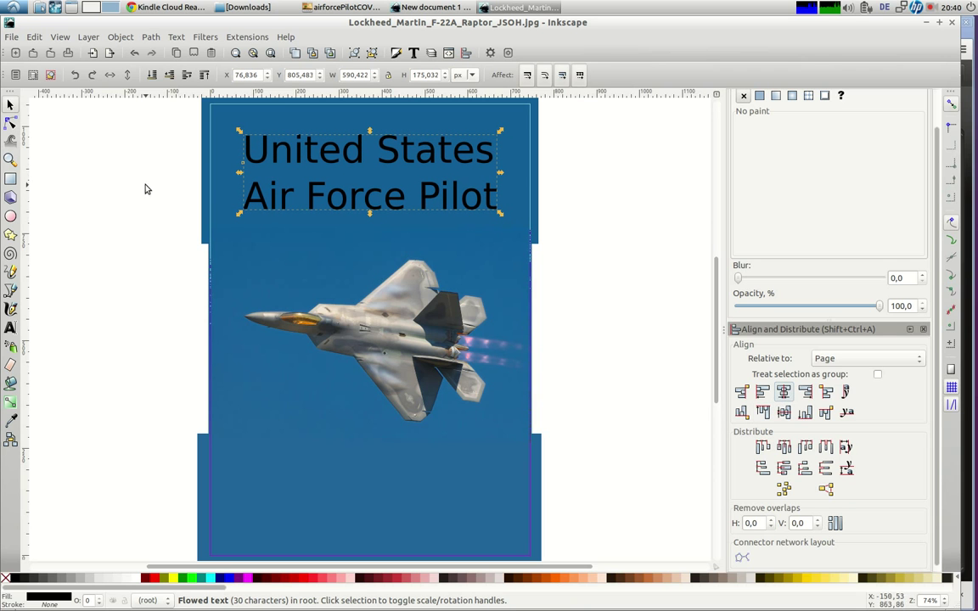
click(134, 578)
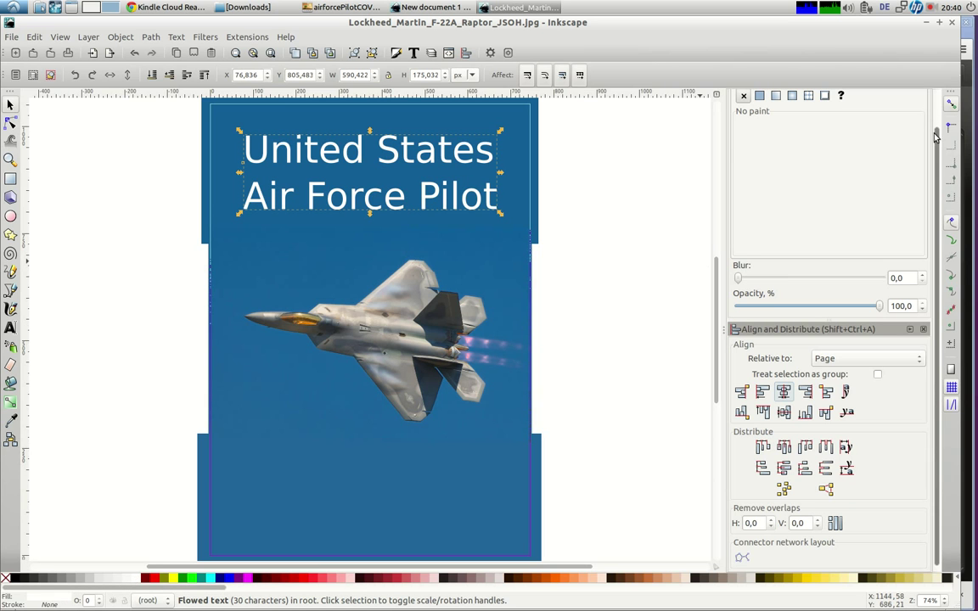
scroll(891, 151, up, 1)
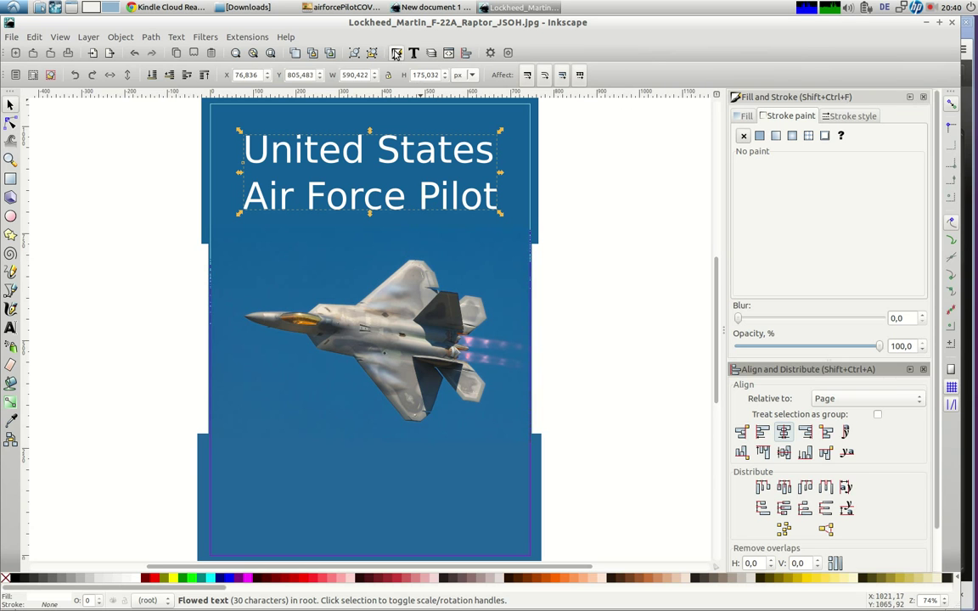
click(914, 98)
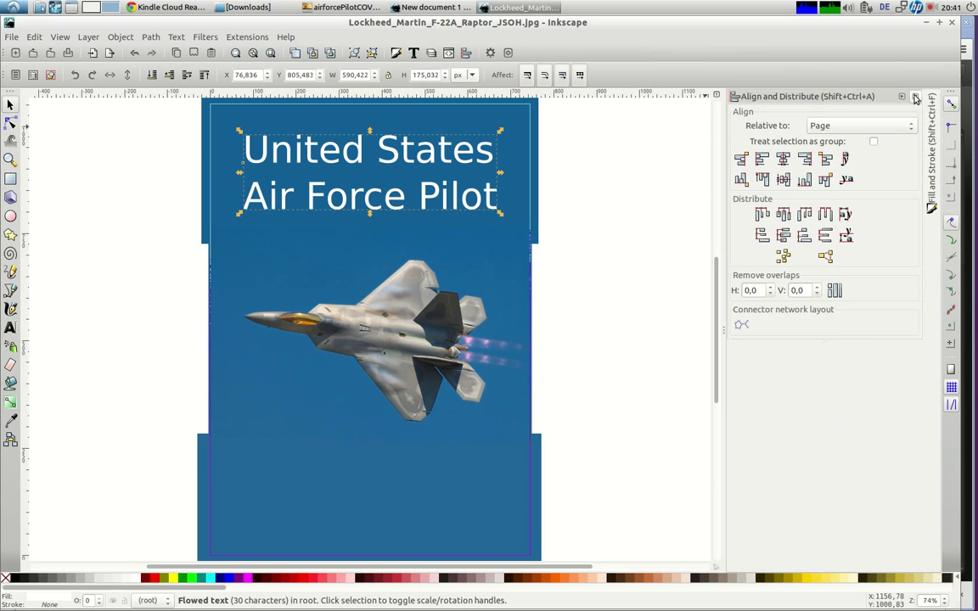
click(912, 99)
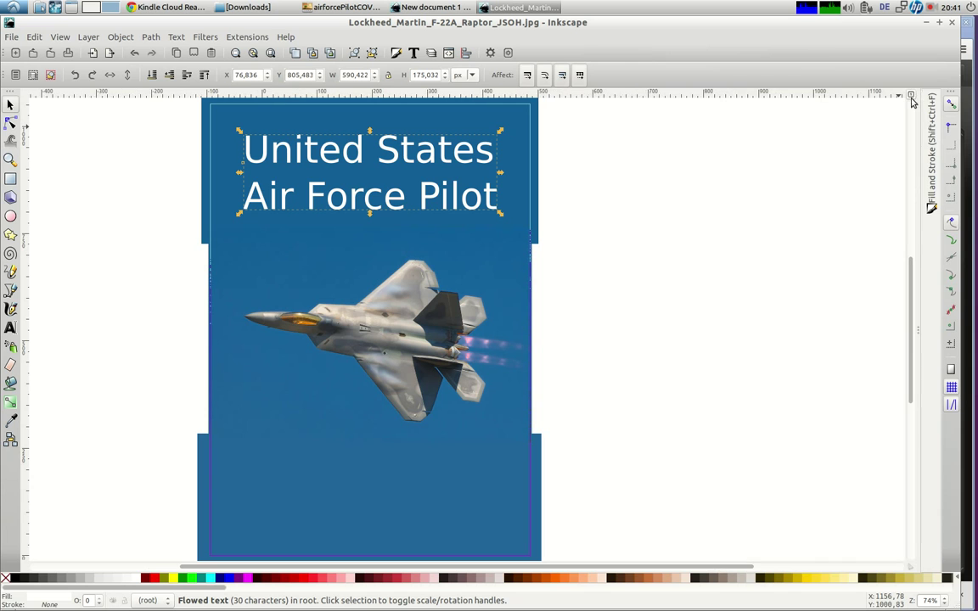
click(931, 138)
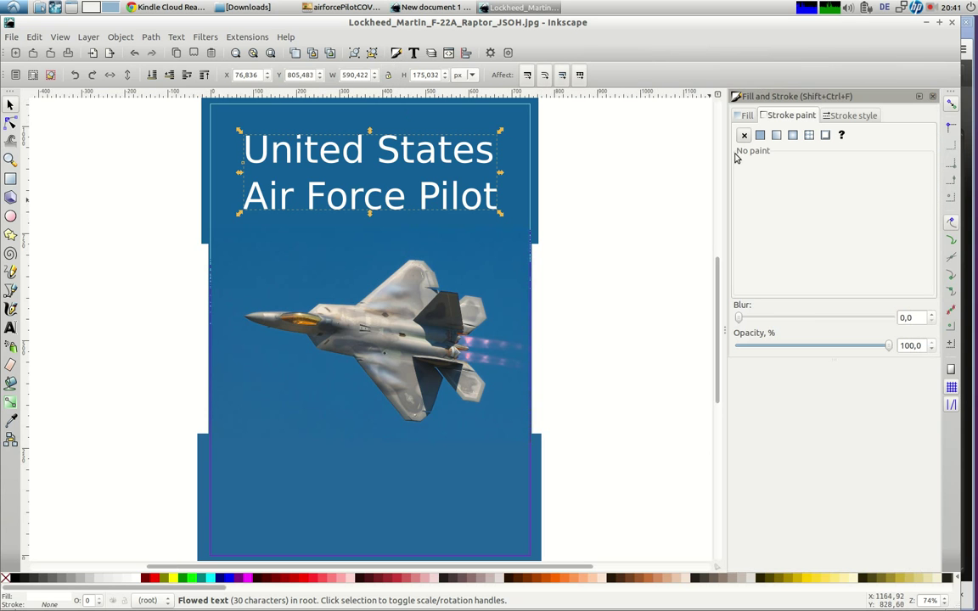
click(760, 136)
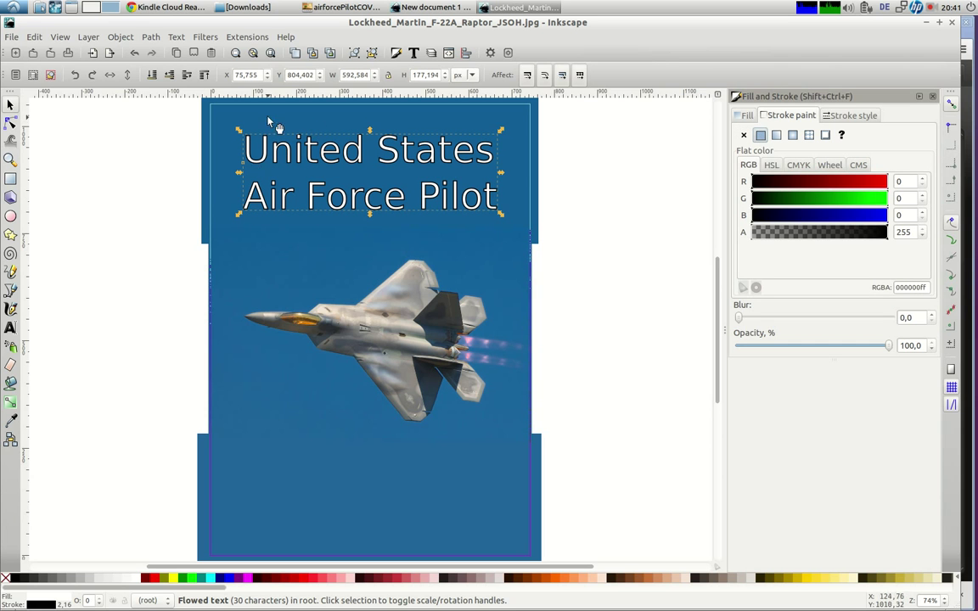
click(743, 137)
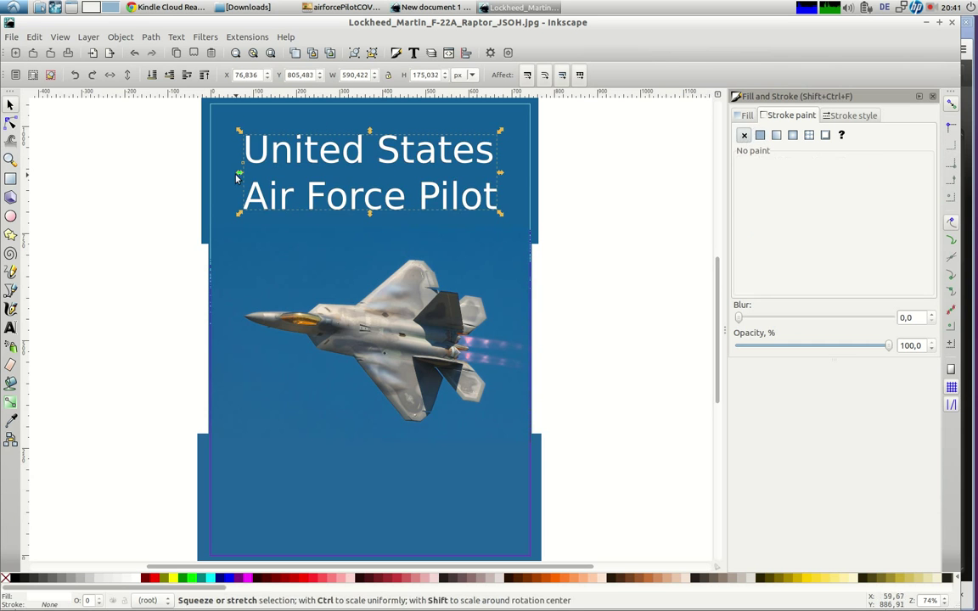
Step: Try the ABCs Black outline filter on the title, then undo it
click(203, 39)
mouse_move(191, 52)
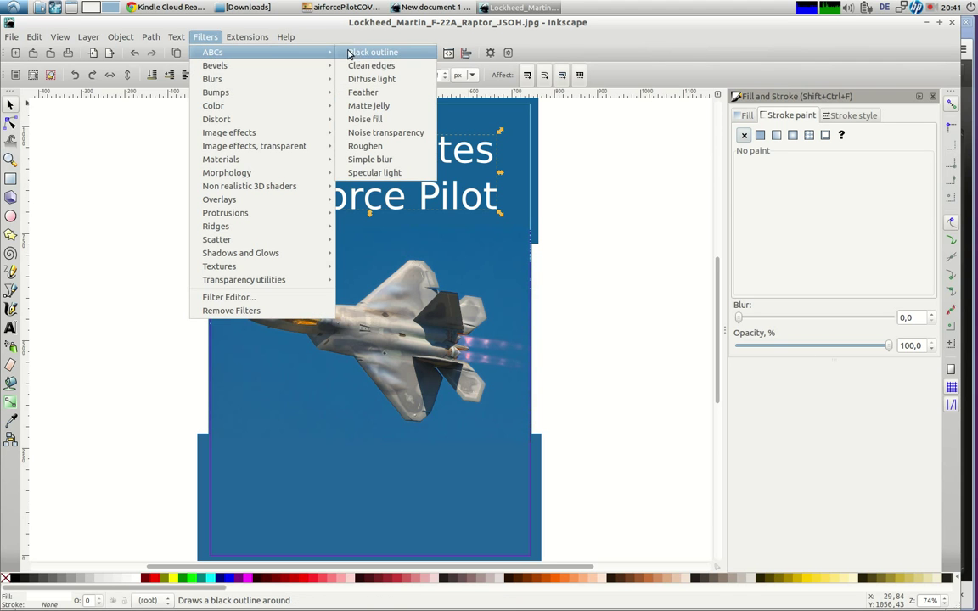
click(365, 53)
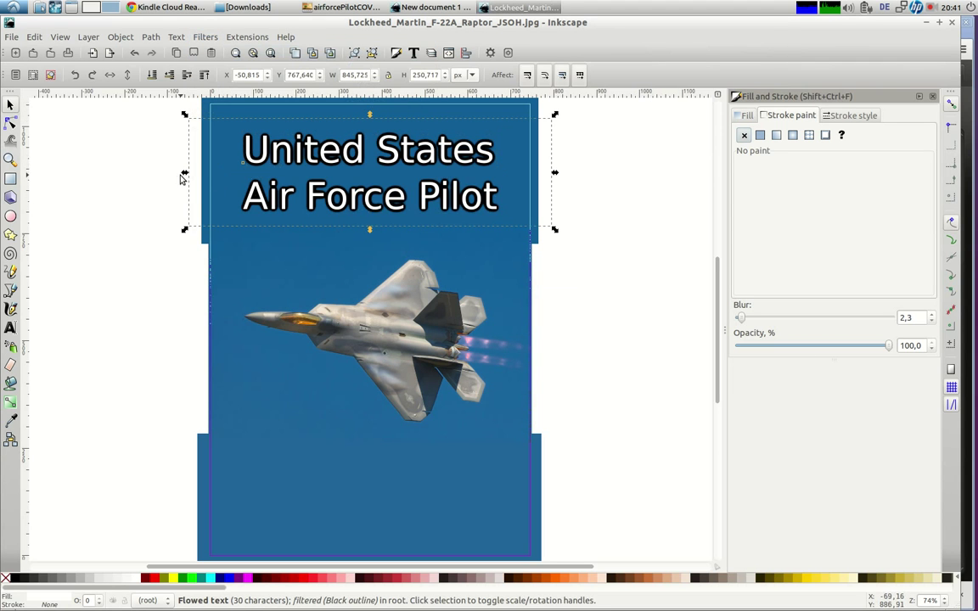
click(133, 53)
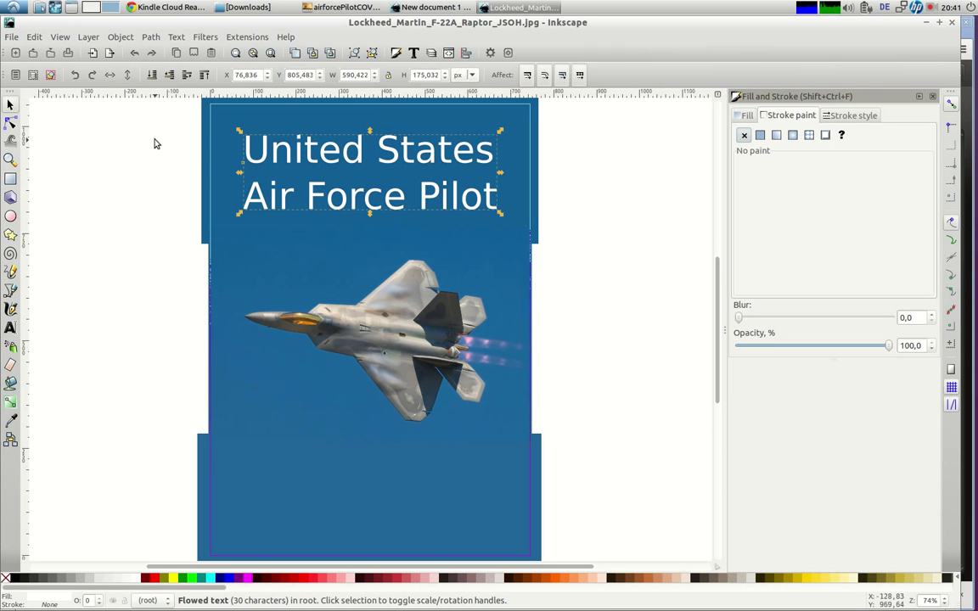
Step: Apply a Drop Shadow to the title: 2 px blur, 50% opacity, 4 px offsets
click(206, 38)
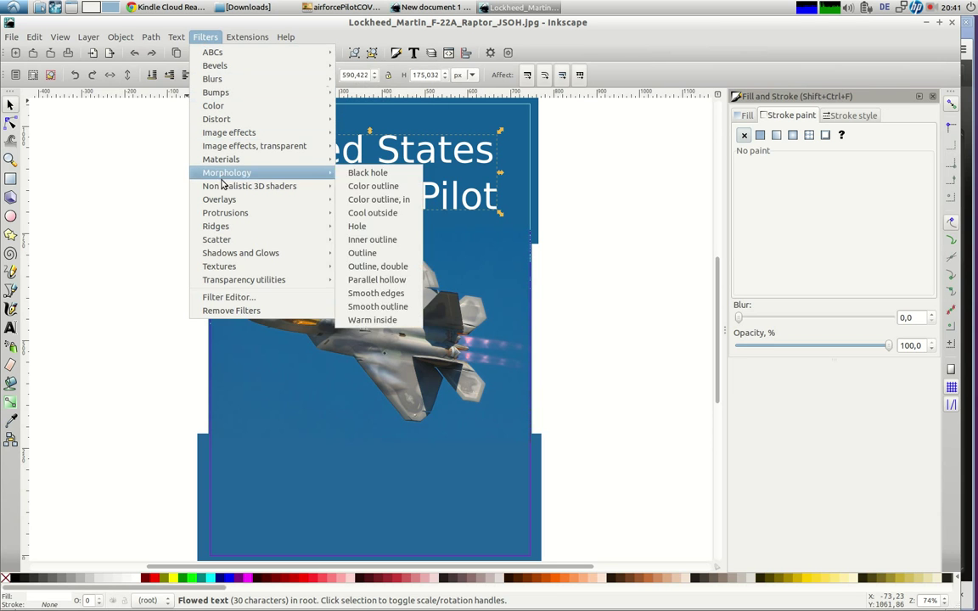
mouse_move(240, 252)
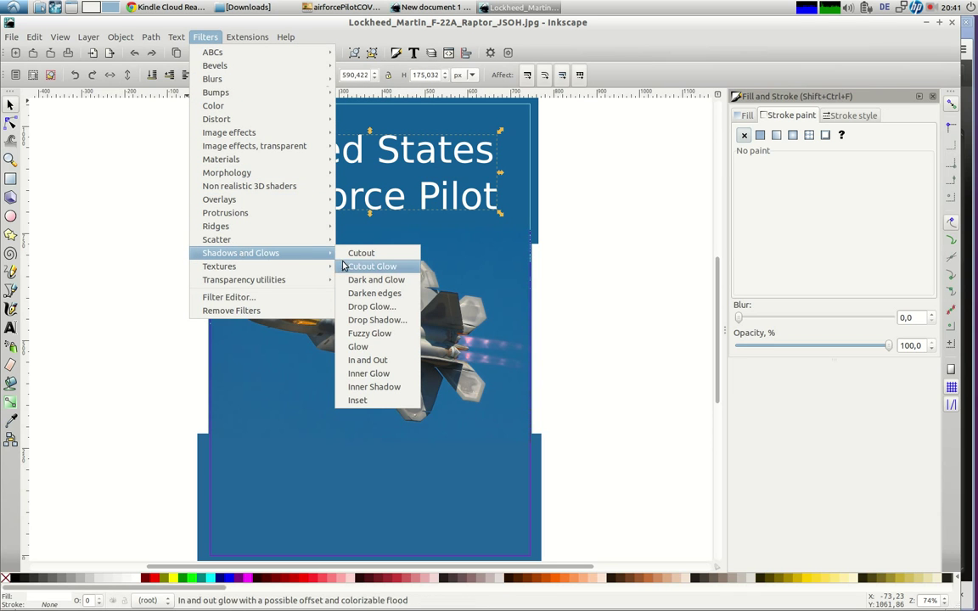
click(359, 320)
click(518, 387)
drag(480, 260, 129, 274)
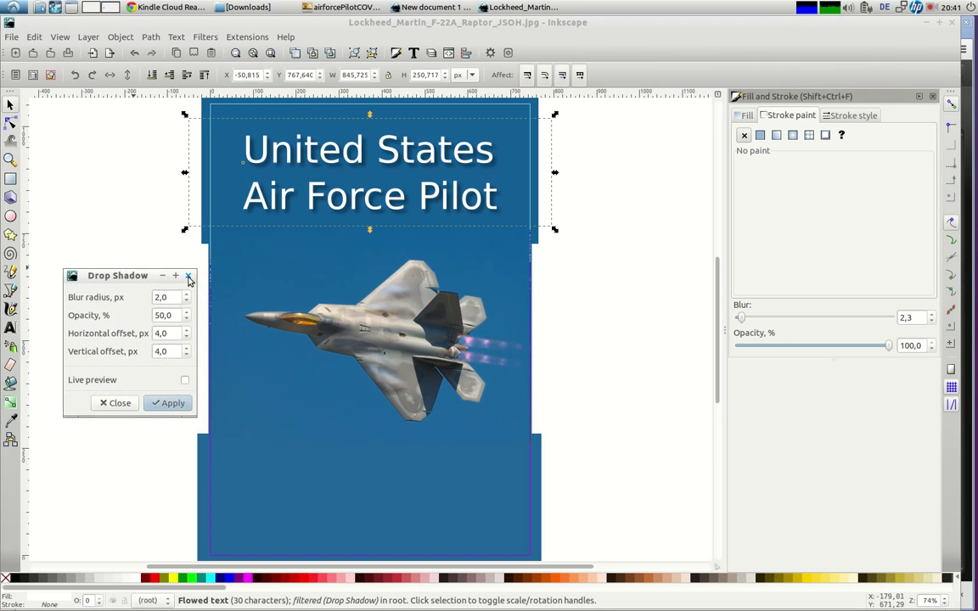
Step: Make the entire 'United States Air Force Pilot' title bold, keeping its drop shadow
click(188, 276)
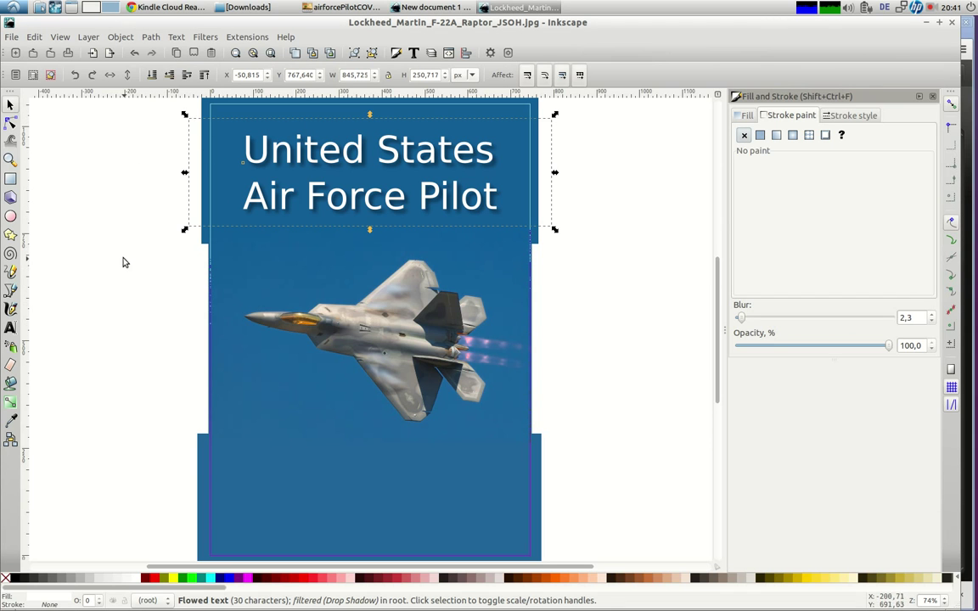
click(10, 328)
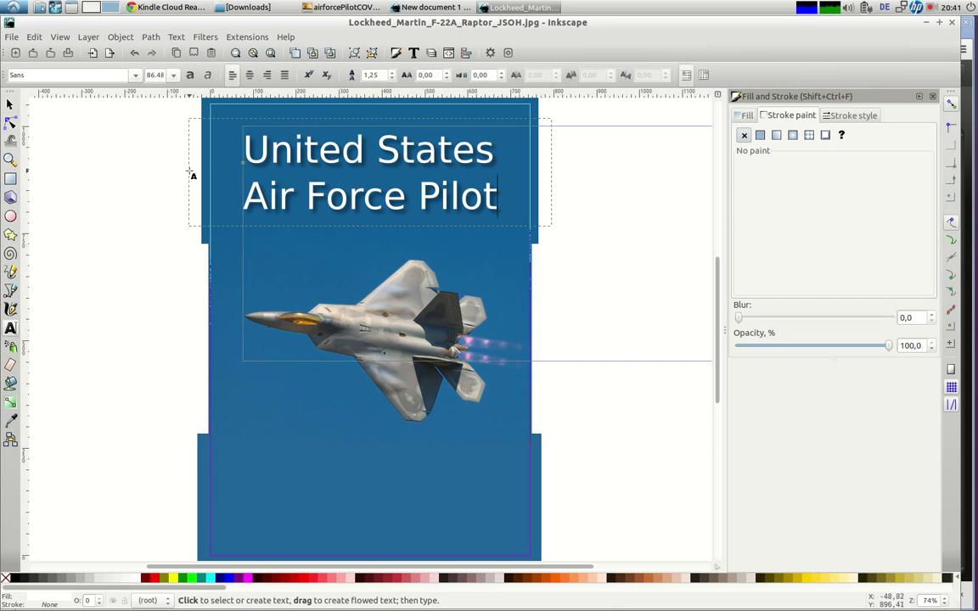
click(191, 76)
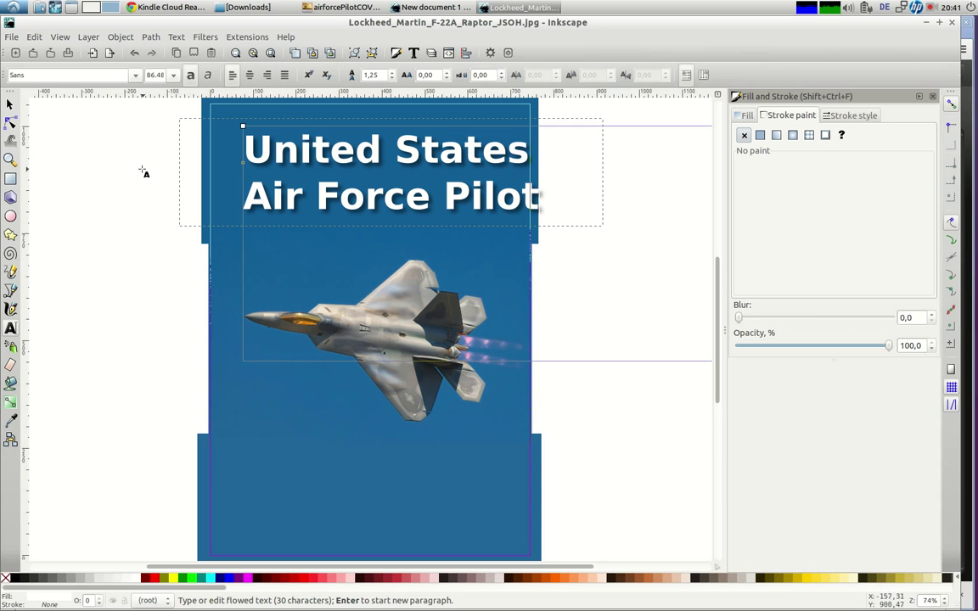
click(10, 104)
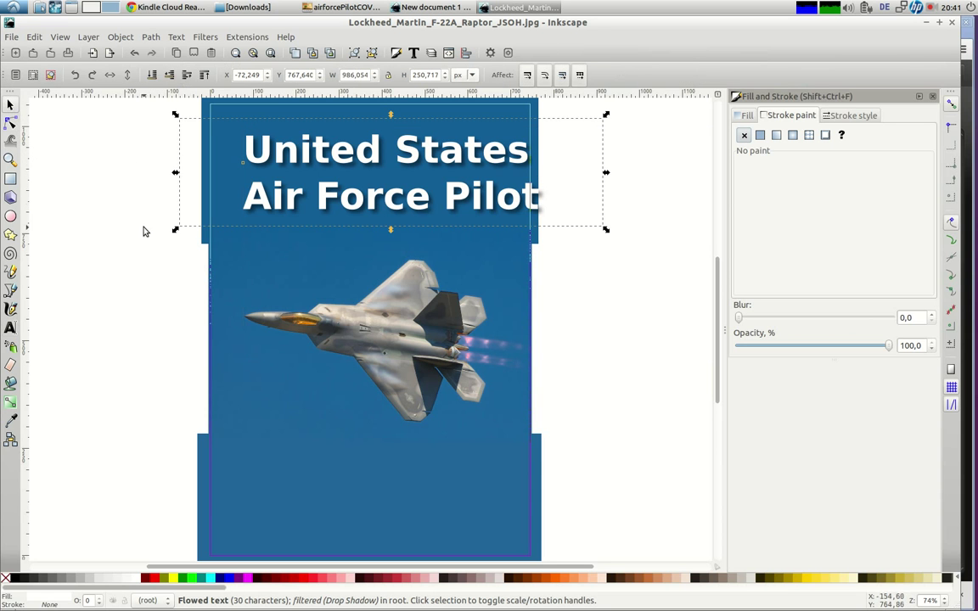
Step: Scale the bold title down to 753,694 × 191,637 px and centre it horizontally on the page
click(467, 54)
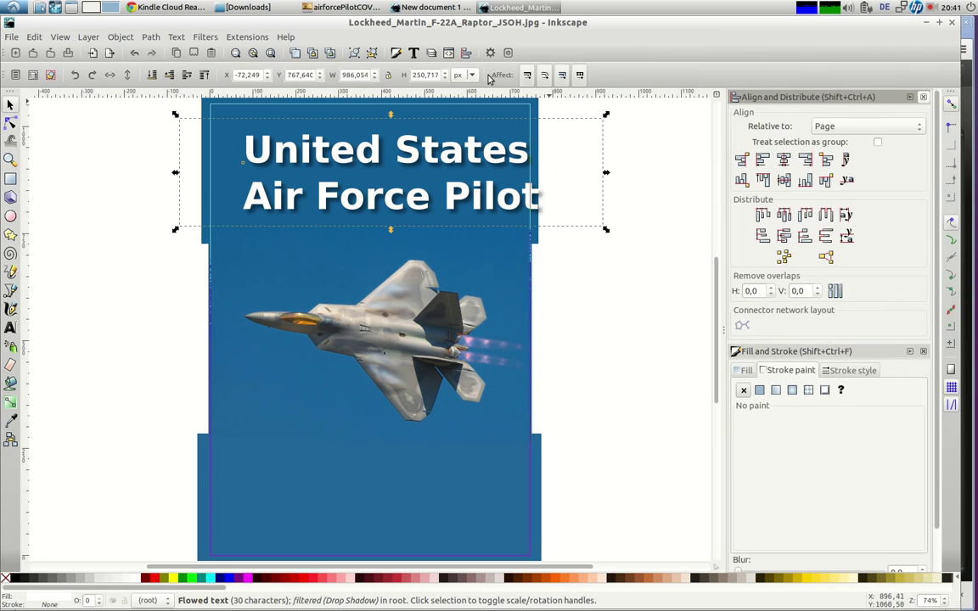
click(784, 160)
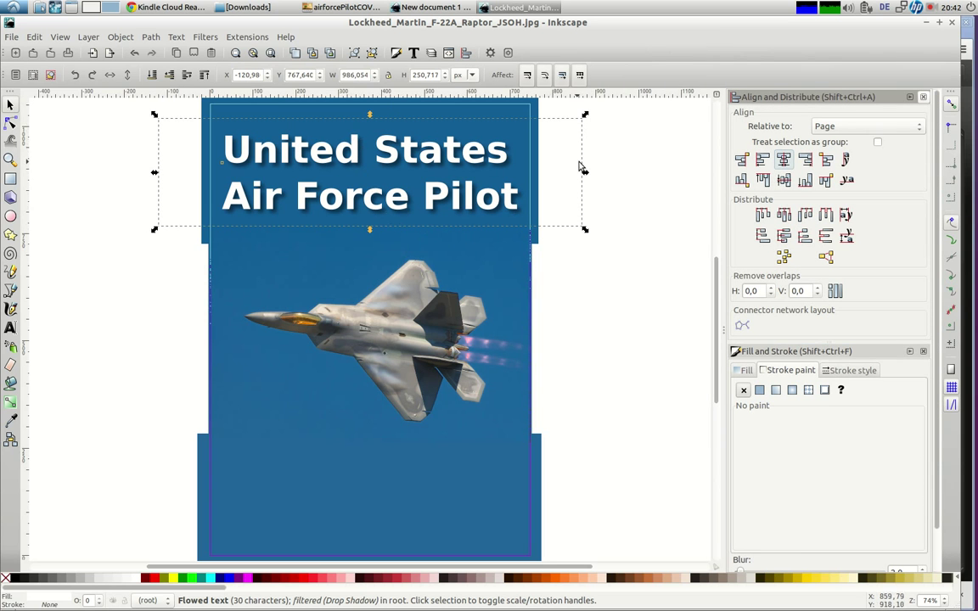
drag(584, 116, 564, 139)
click(783, 161)
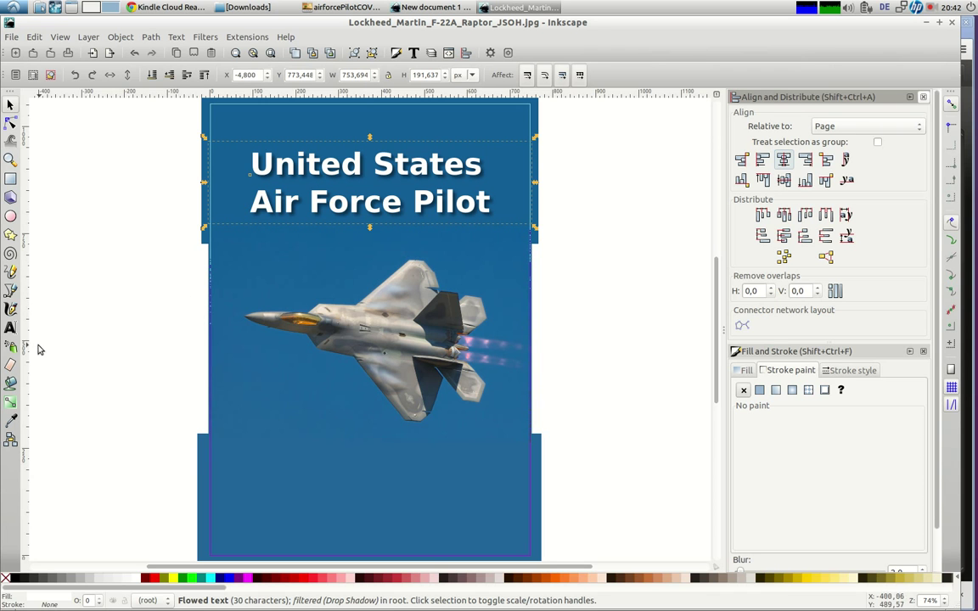
Step: Add a 'For Kids' flowed text frame over the jet's lower part, set in FreeSans
click(10, 327)
drag(248, 404, 460, 490)
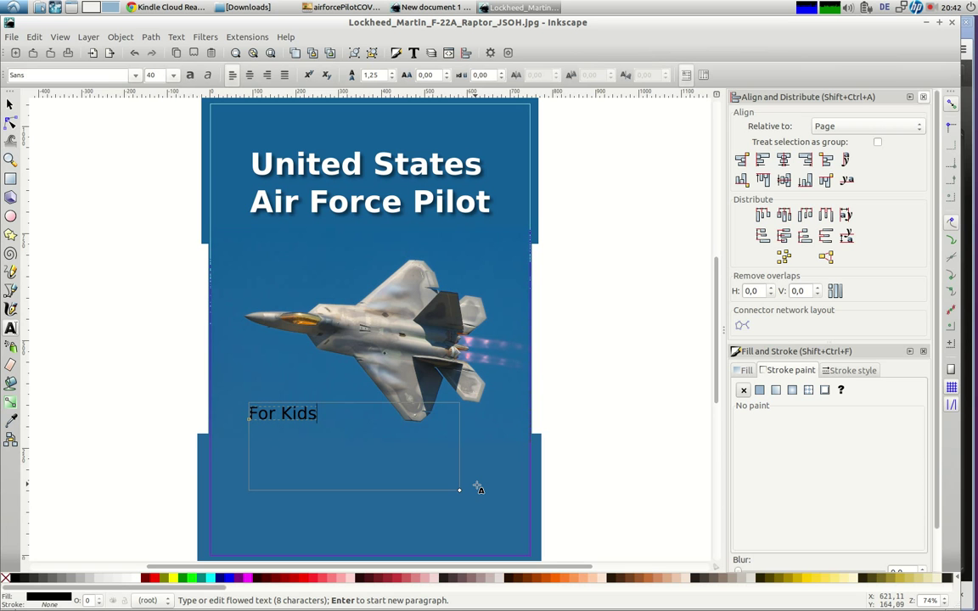
click(135, 76)
scroll(136, 77, down, 10)
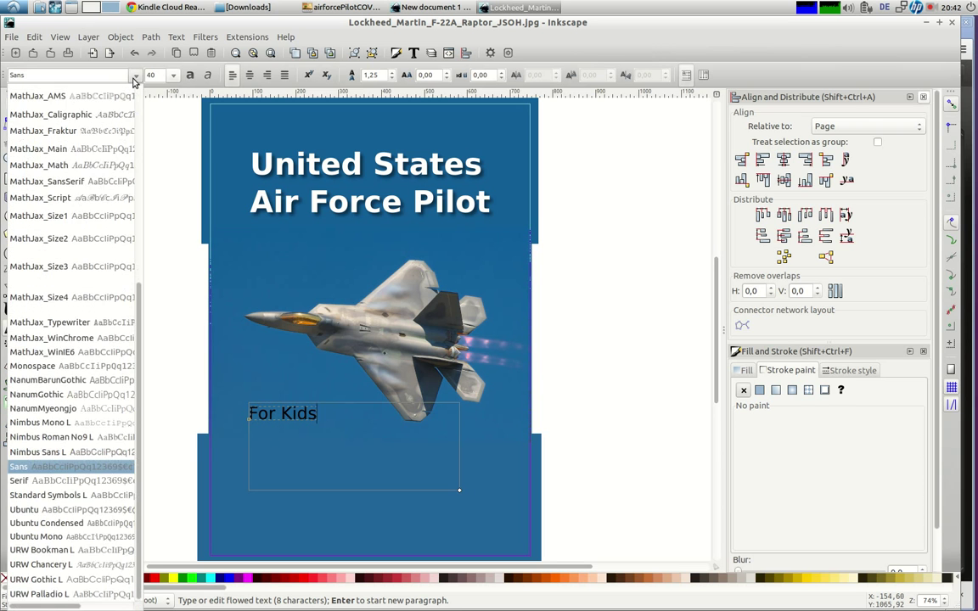
scroll(127, 208, up, 3)
scroll(127, 208, up, 4)
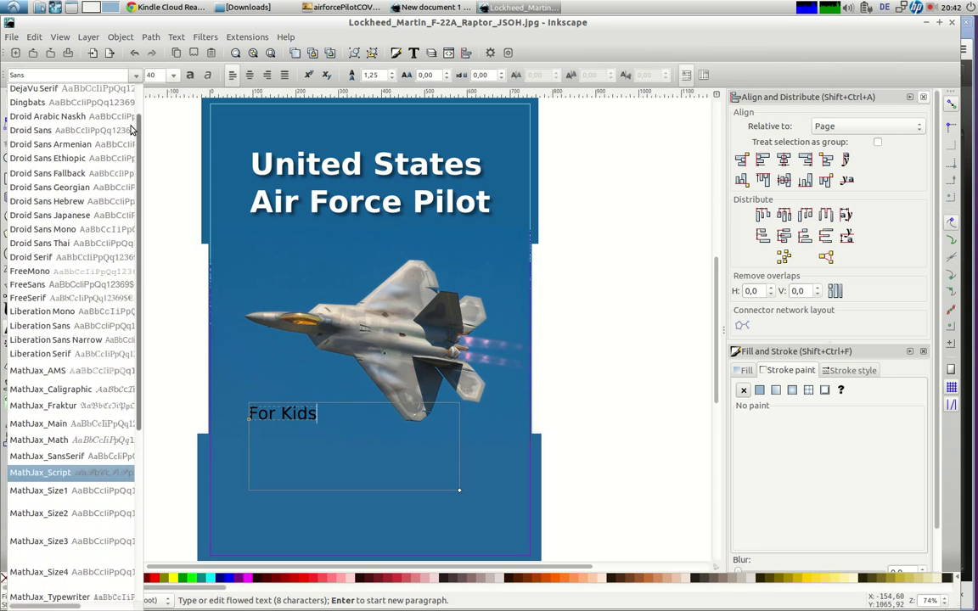
scroll(133, 108, up, 1)
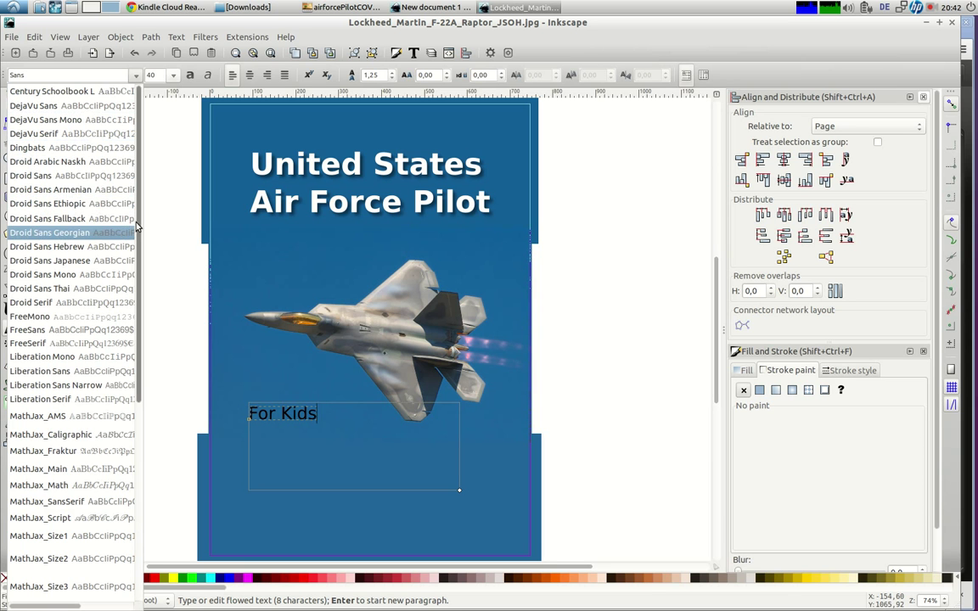
drag(140, 217, 141, 279)
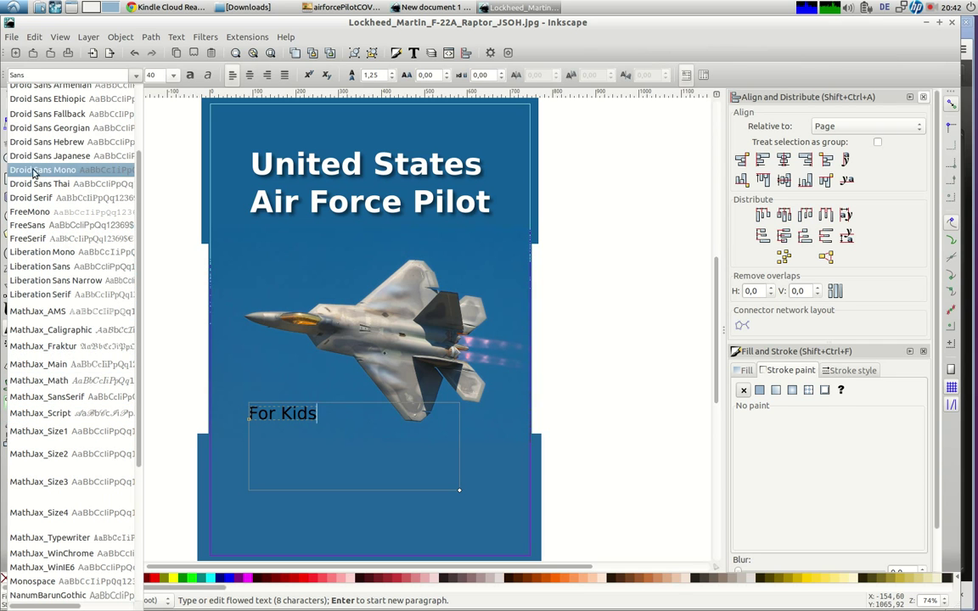
click(37, 228)
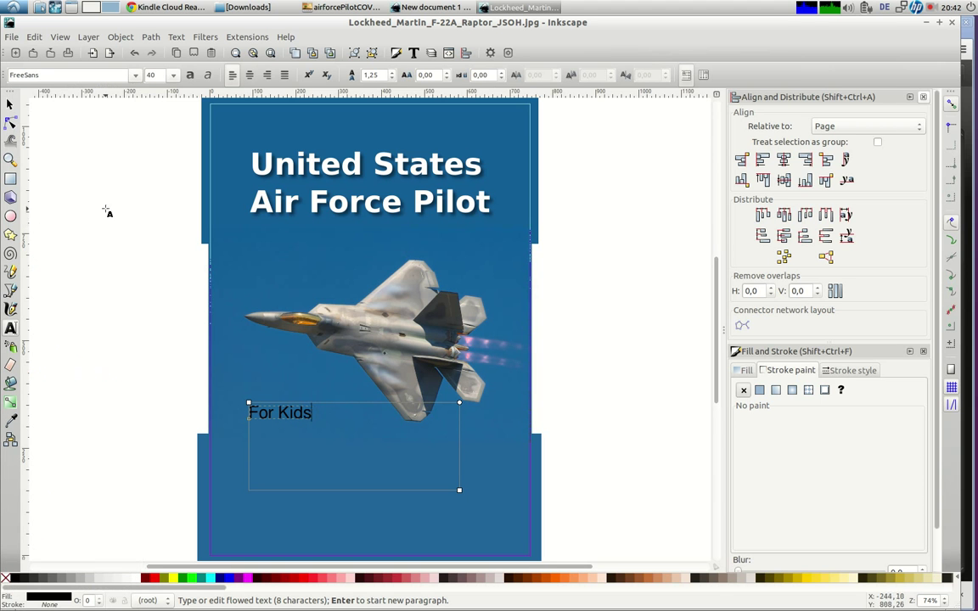
click(129, 75)
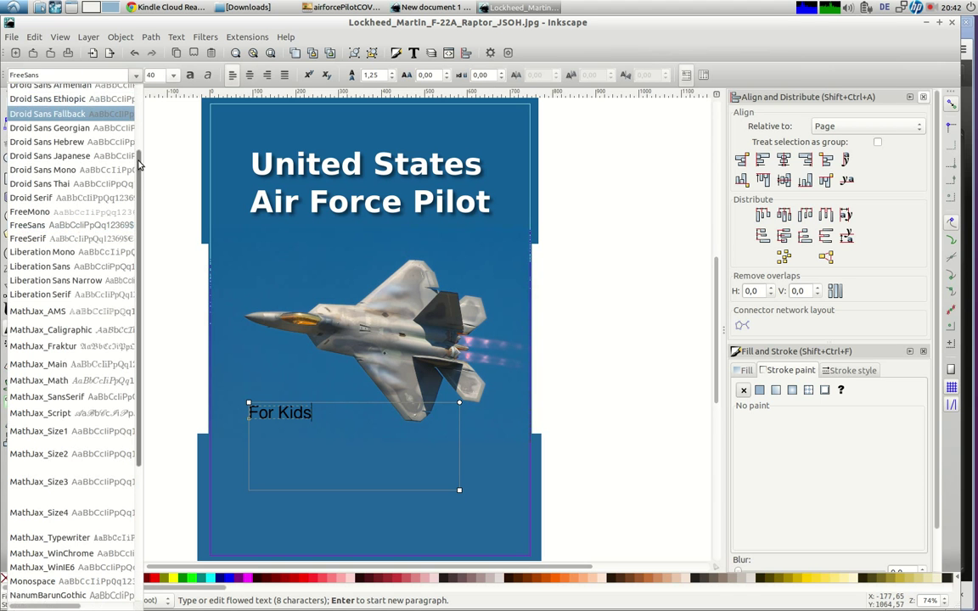
drag(140, 164, 132, 106)
Step: Make 'For Kids' italic, centre it horizontally, and move it just below the title
click(212, 78)
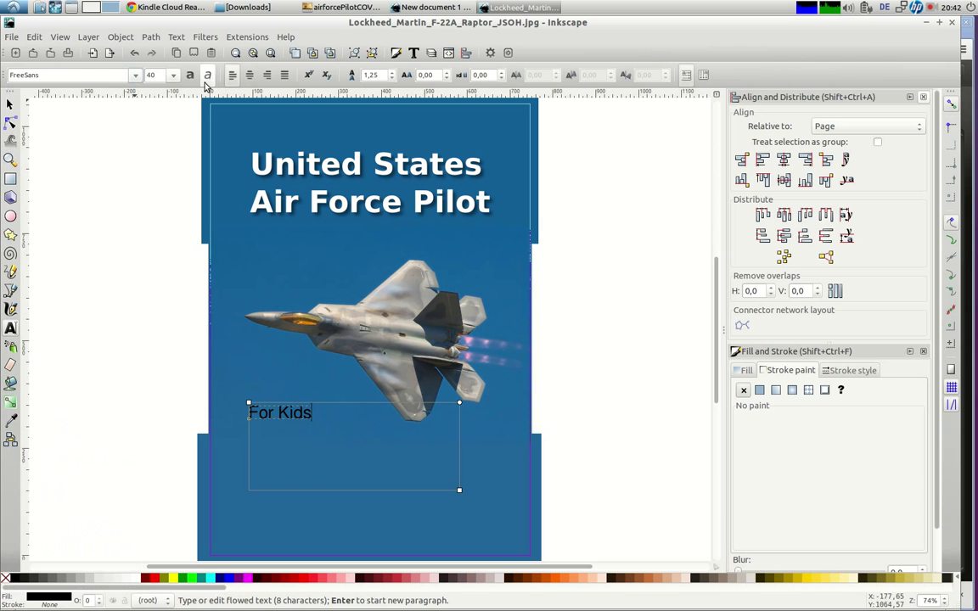
click(207, 76)
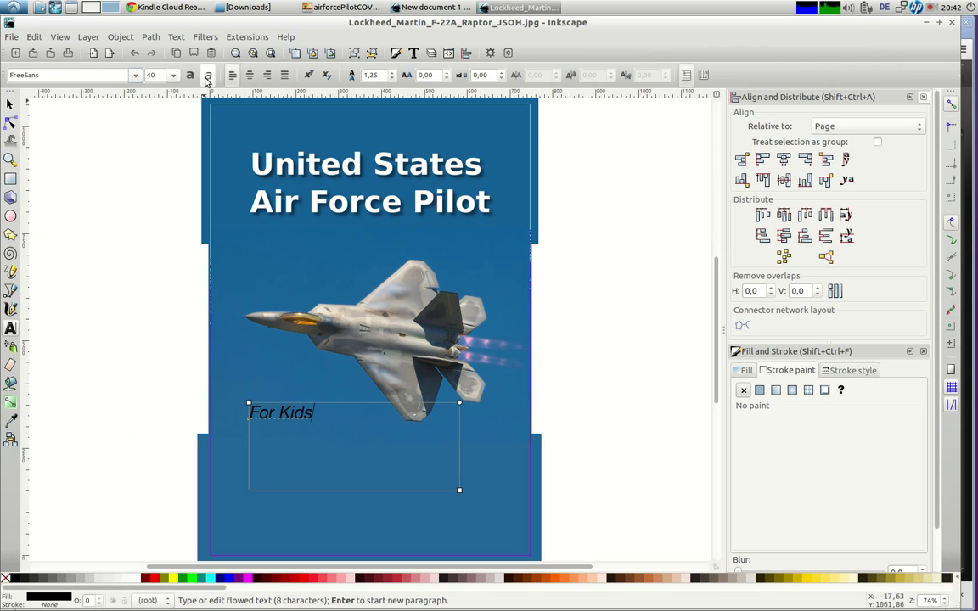
click(10, 106)
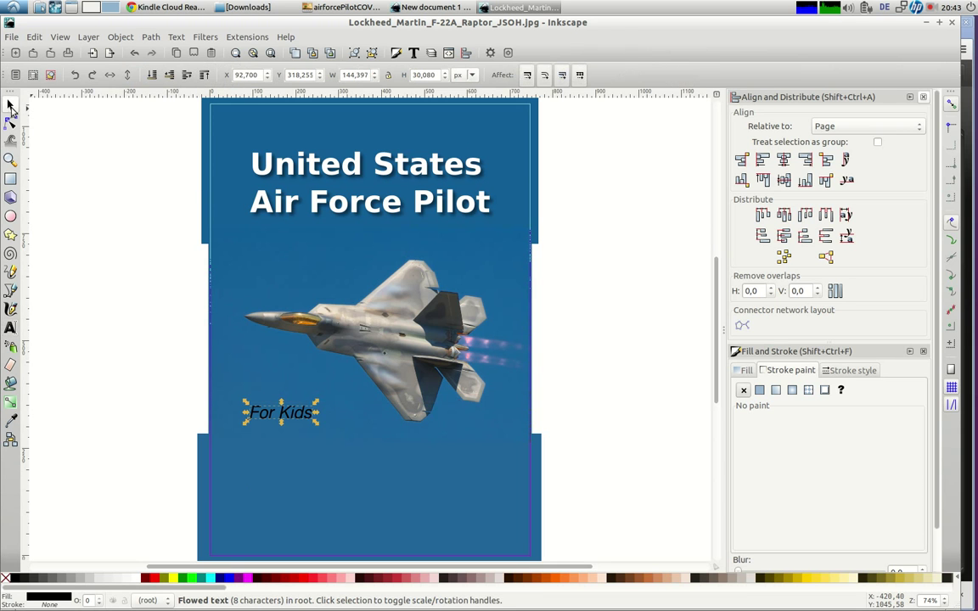
click(783, 160)
drag(355, 416, 358, 236)
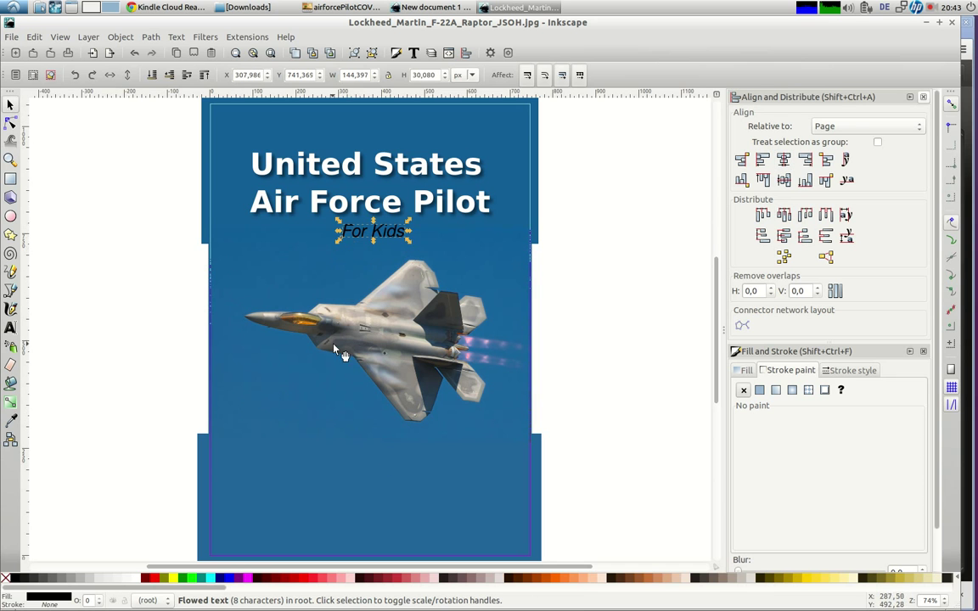
Step: Nudge the title up, enlarge 'For Kids' to 218,984 × 45,618 px and re-centre it
click(350, 172)
key(Up)
key(Up)
key(Up)
key(Up)
key(Up)
key(Up)
key(Up)
key(Up)
key(Up)
key(Up)
key(Up)
key(Up)
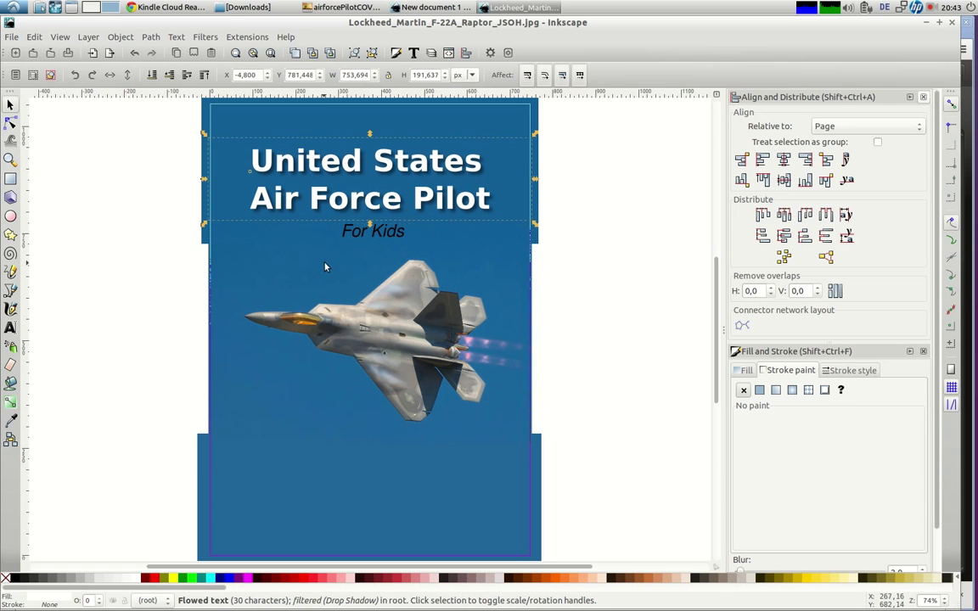
key(Up)
key(Up)
key(Up)
key(Up)
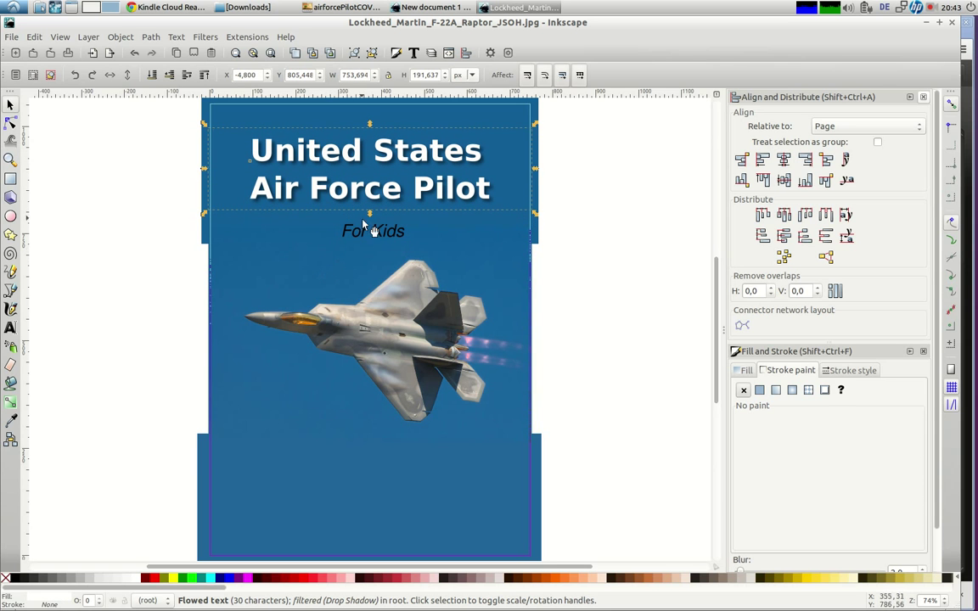
click(358, 238)
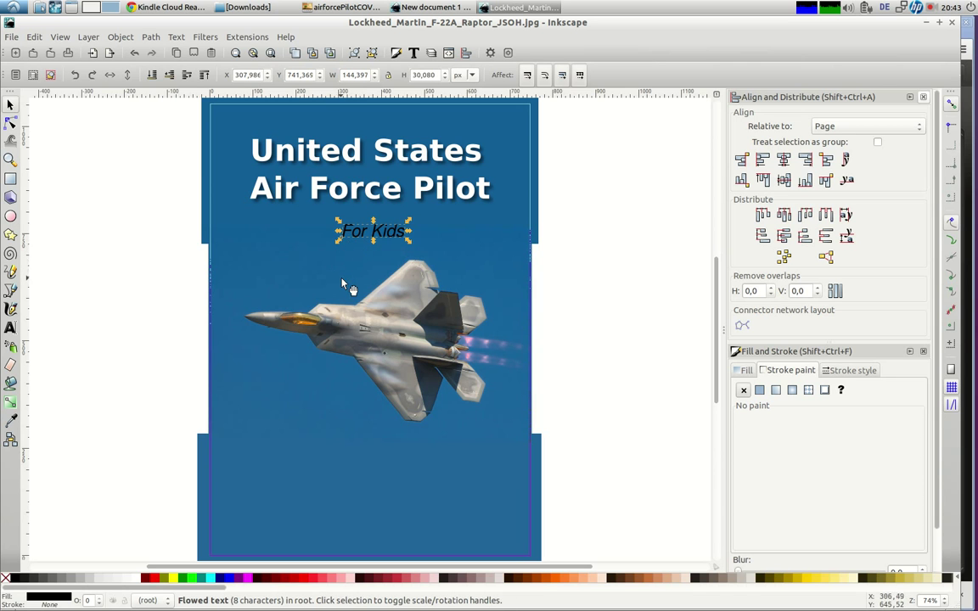
drag(337, 242, 302, 263)
click(781, 162)
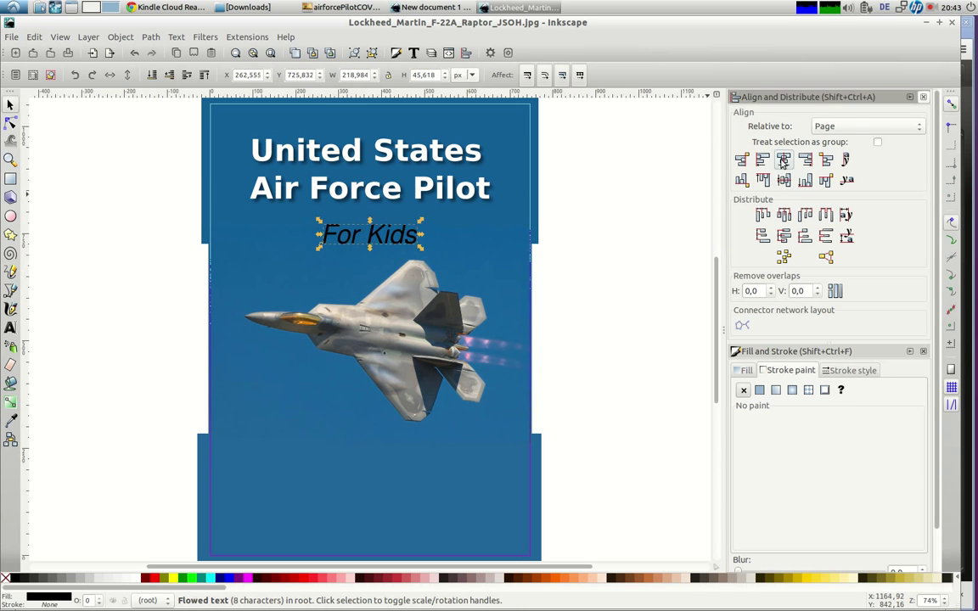
click(146, 183)
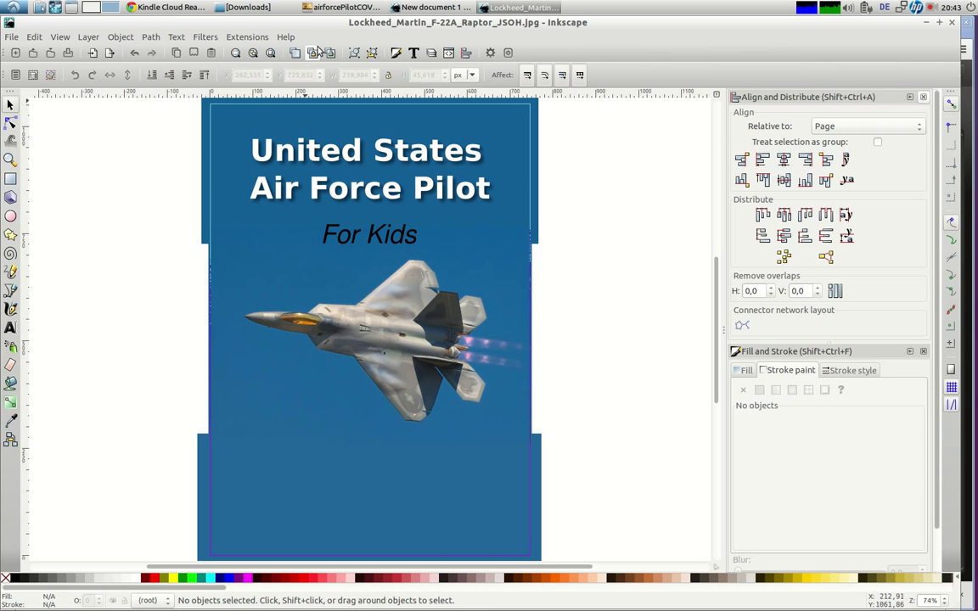
Step: Close the Lockheed Martin F-22 photo tab in Chrome
click(314, 8)
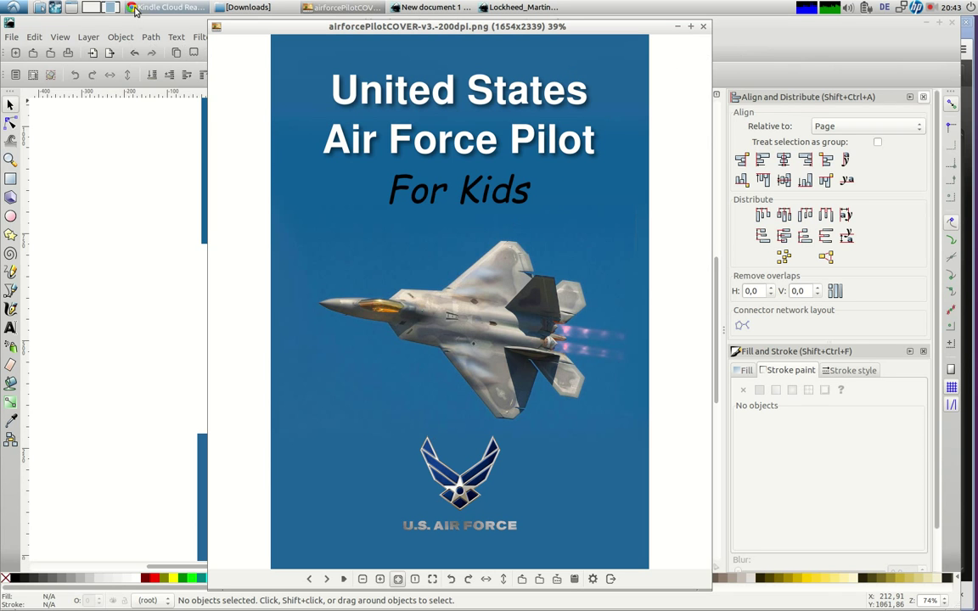
click(165, 7)
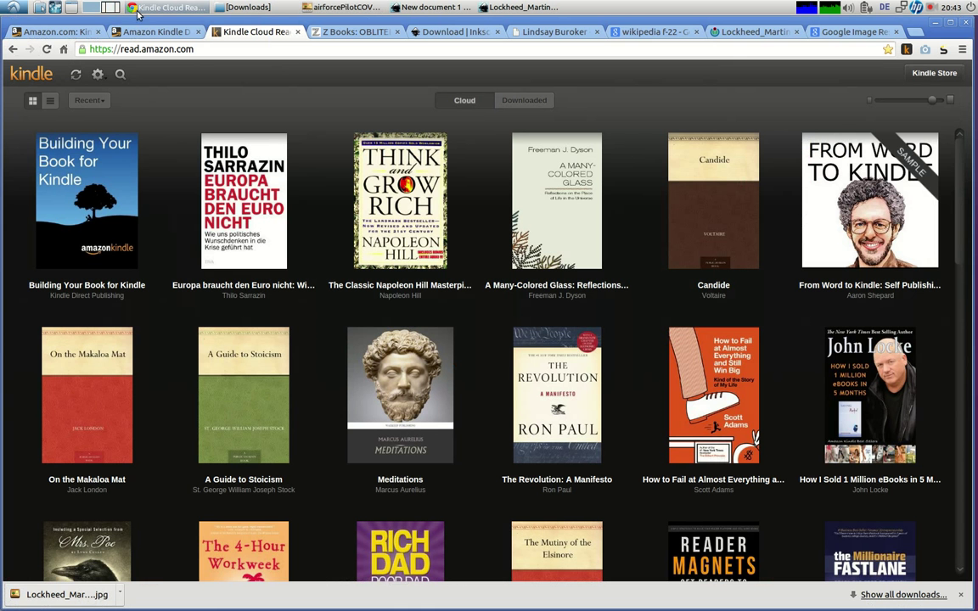
click(745, 33)
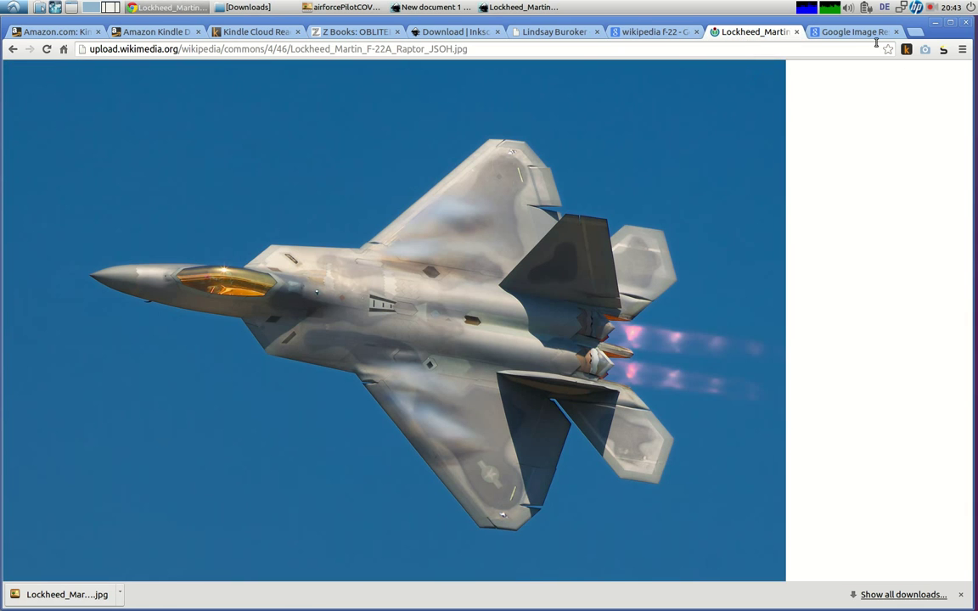
click(794, 34)
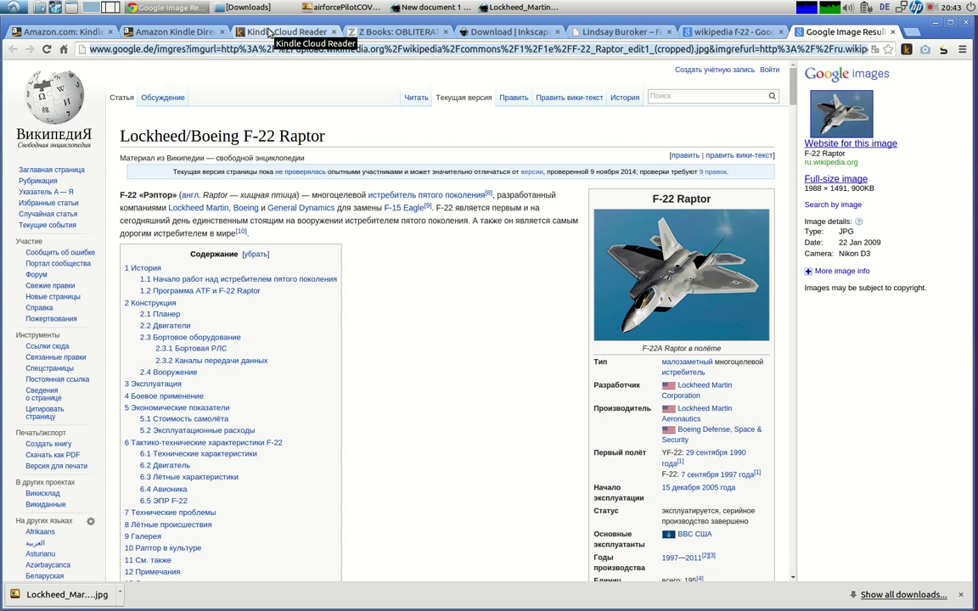
Step: Search for 'wikipedia usaf' and open the United States Air Force Wikipedia article
key(ctrl+l)
text(wikip)
key(BackSpace)
key(BackSpace)
key(BackSpace)
text(pe)
key(BackSpace)
key(BackSpace)
text(ipedia usaf)
key(Return)
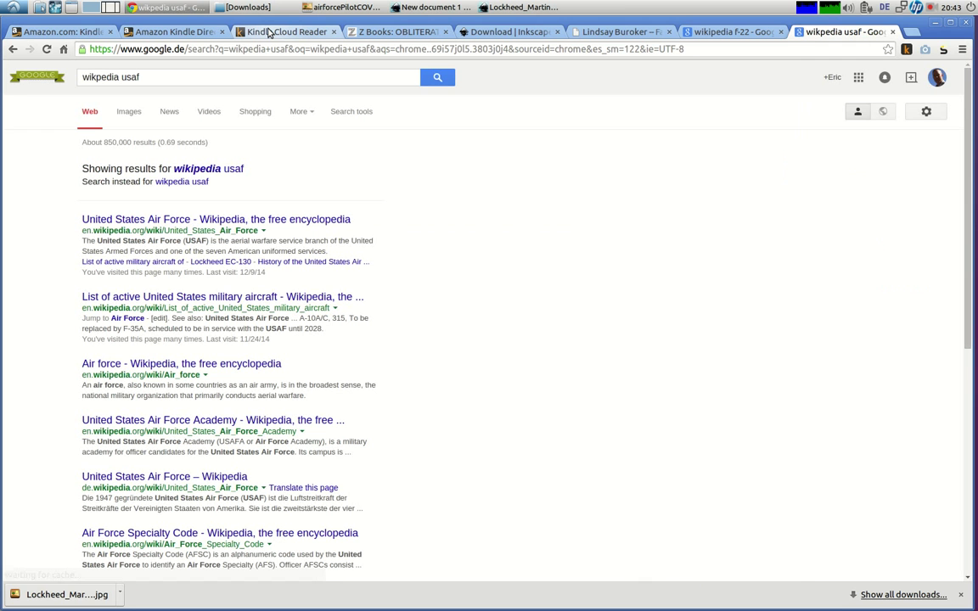
click(271, 222)
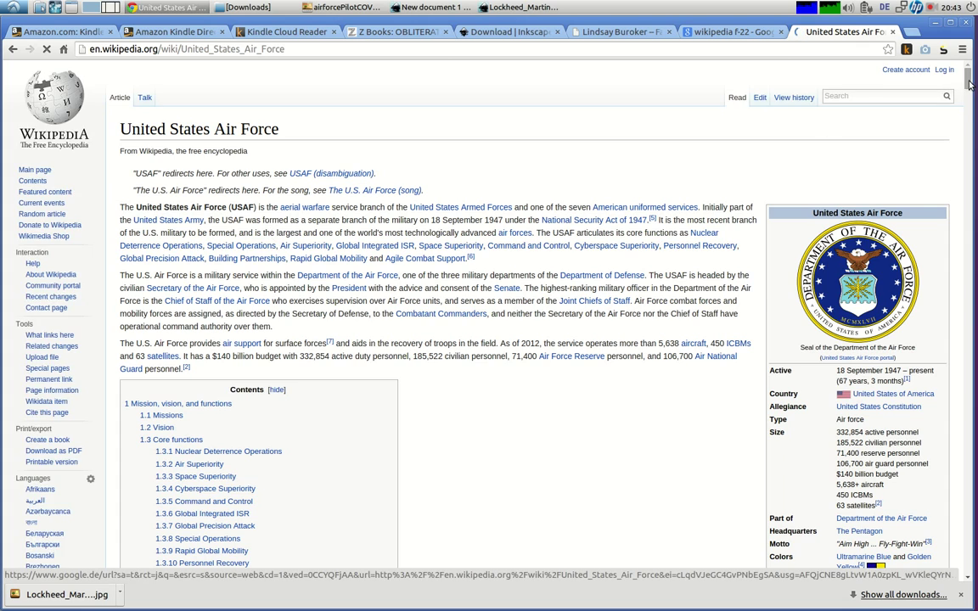
Step: Open the USAF logo's 715 × 600 version and save 715px-USAF_logo.png to Downloads
drag(967, 83, 968, 108)
scroll(866, 208, down, 3)
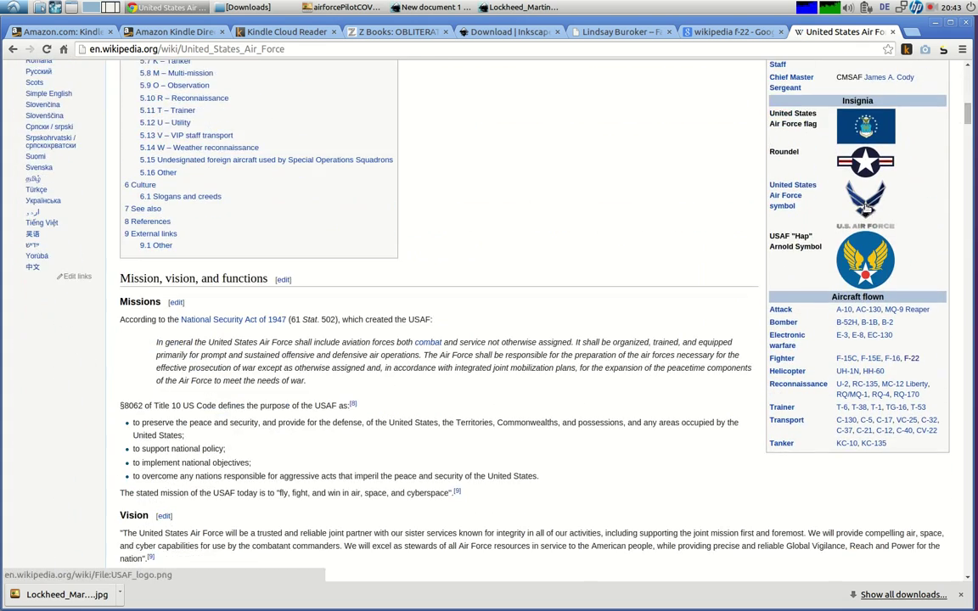
click(866, 208)
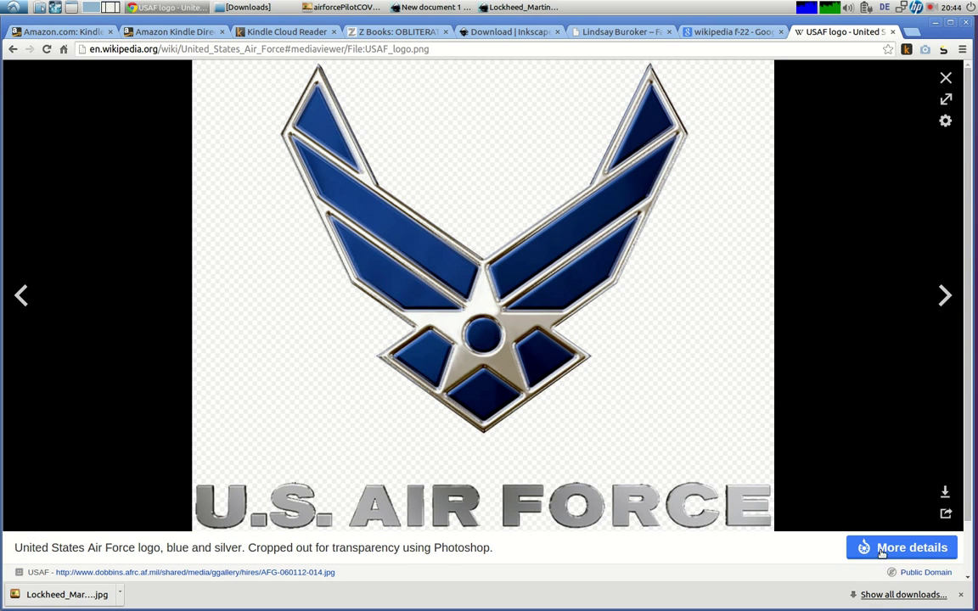
click(883, 547)
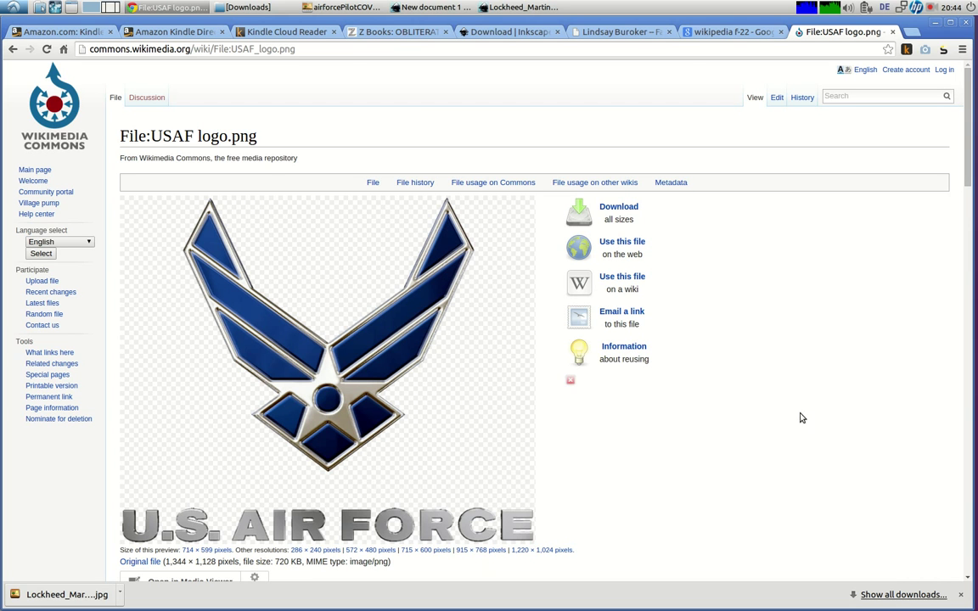
drag(963, 168, 961, 210)
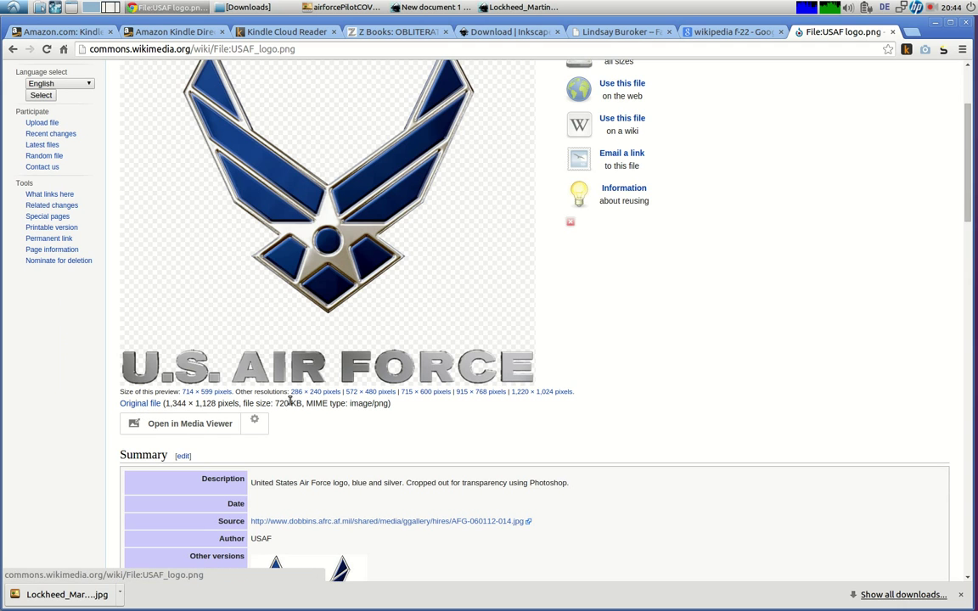
click(423, 393)
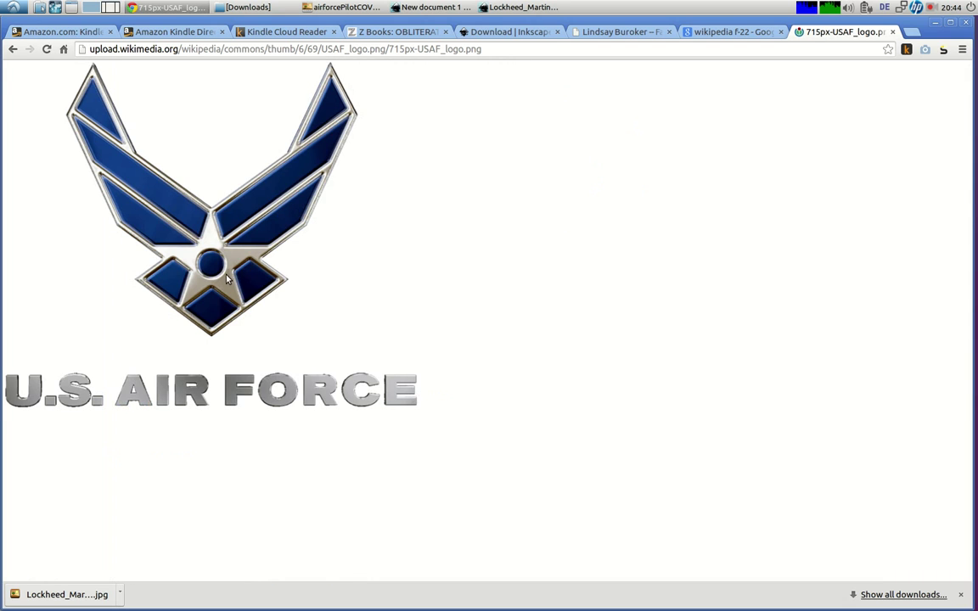
right_click(228, 275)
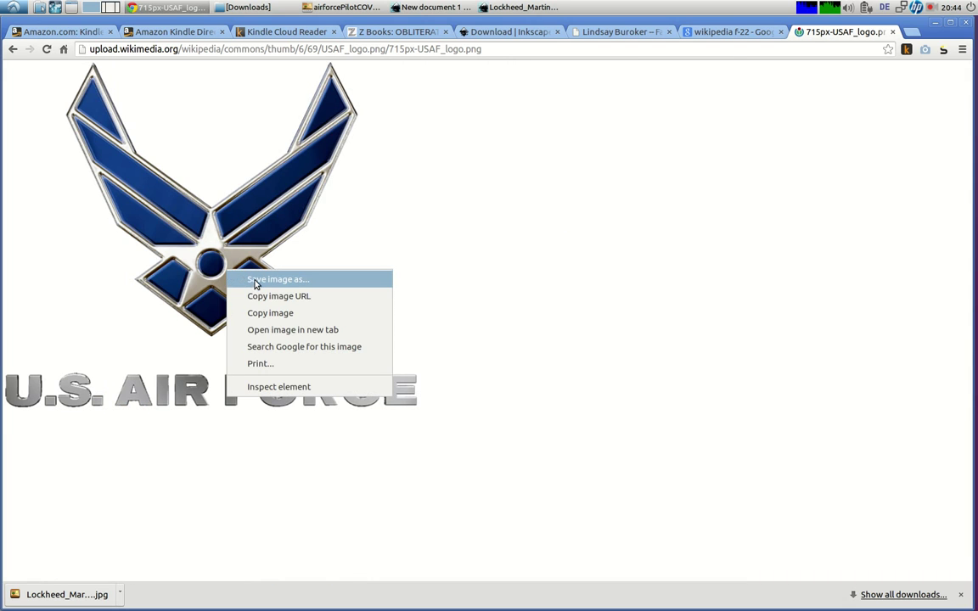
click(254, 280)
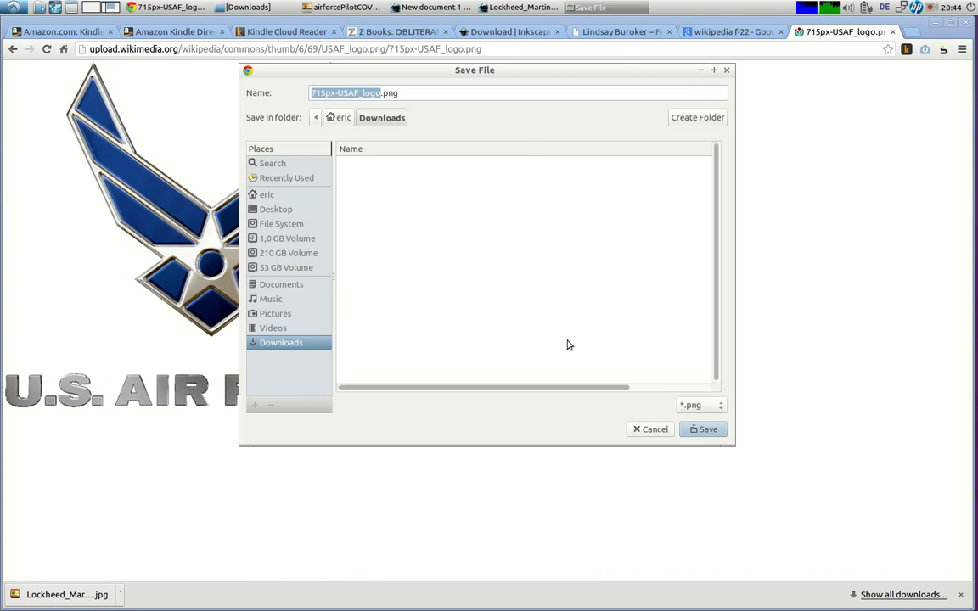
click(703, 429)
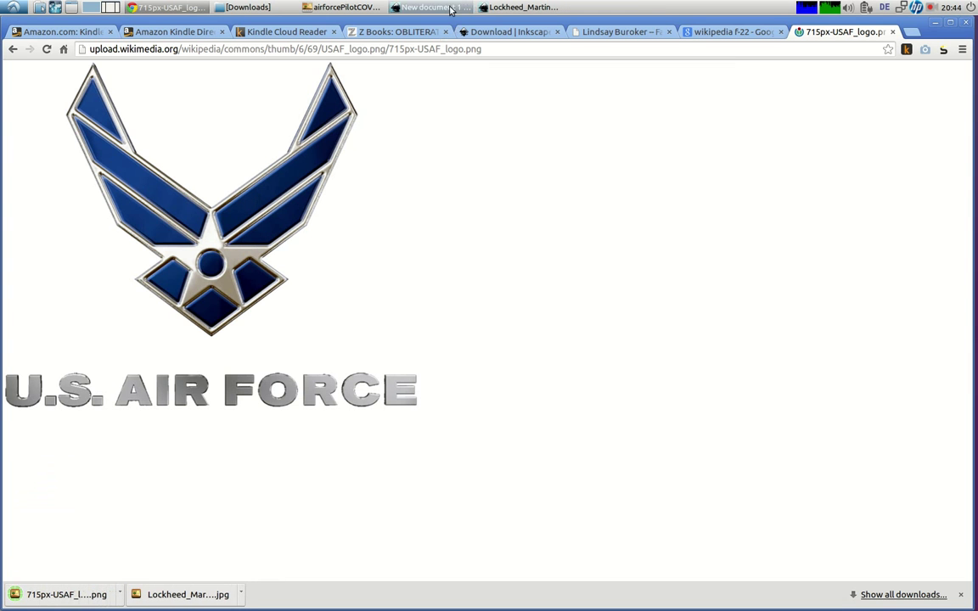
Step: Import 715px-USAF_logo.png from Downloads into the cover as an embedded image
click(505, 7)
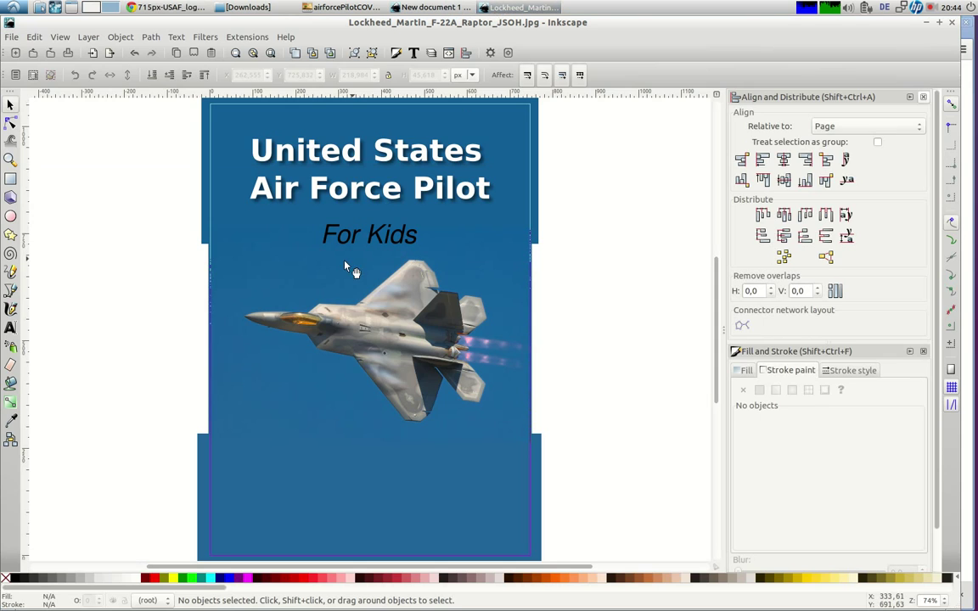
click(11, 37)
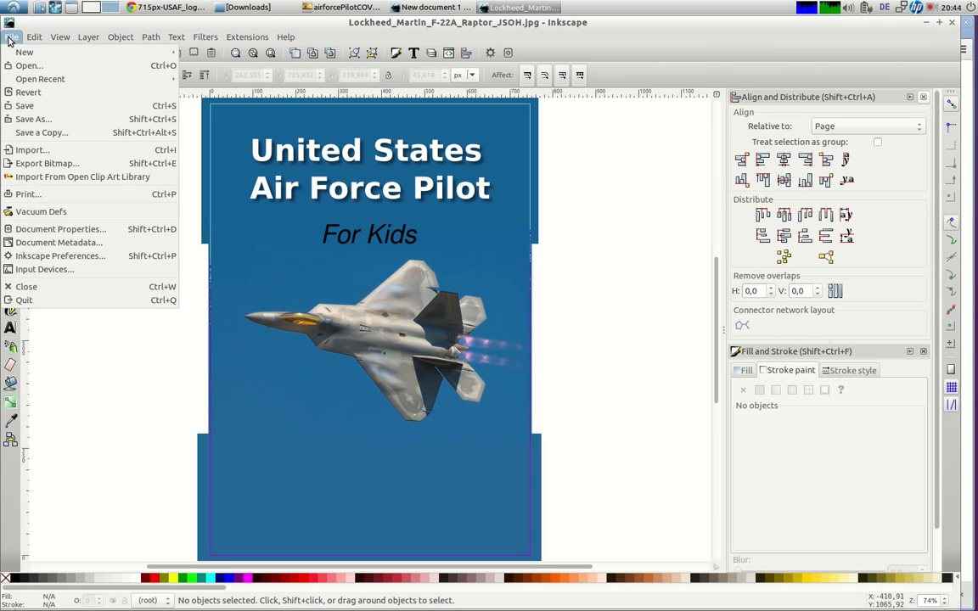
click(28, 151)
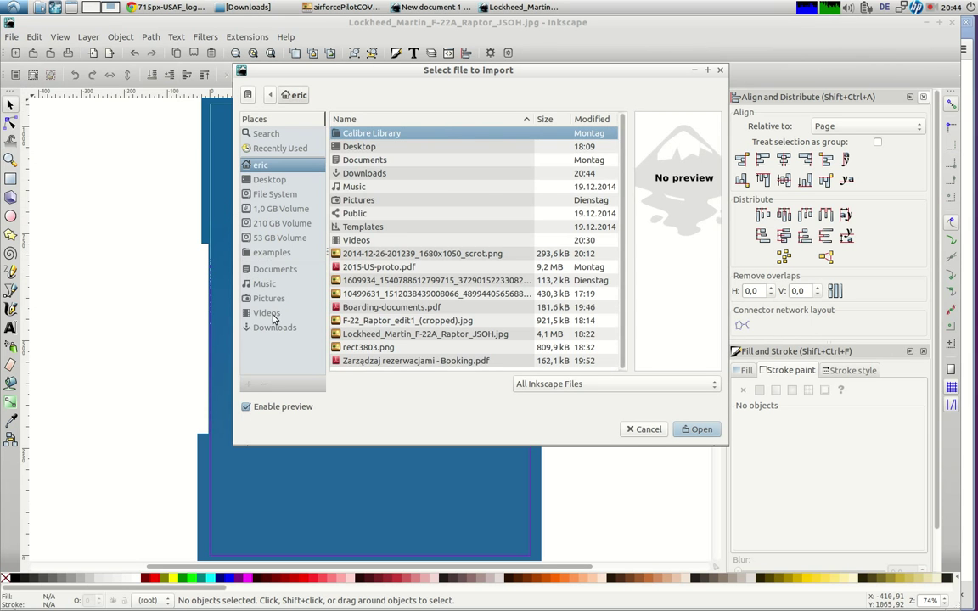
click(271, 327)
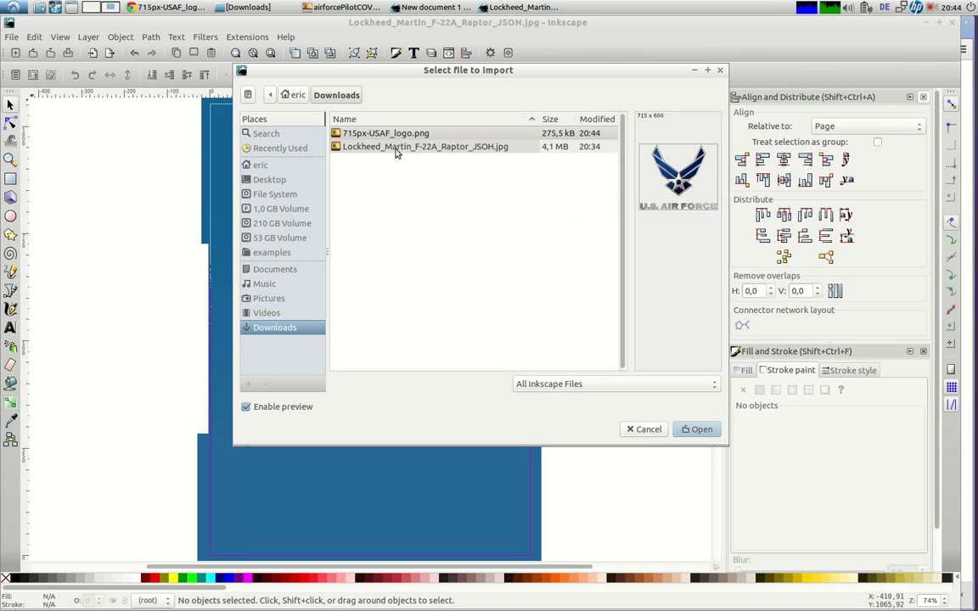
click(397, 134)
click(694, 428)
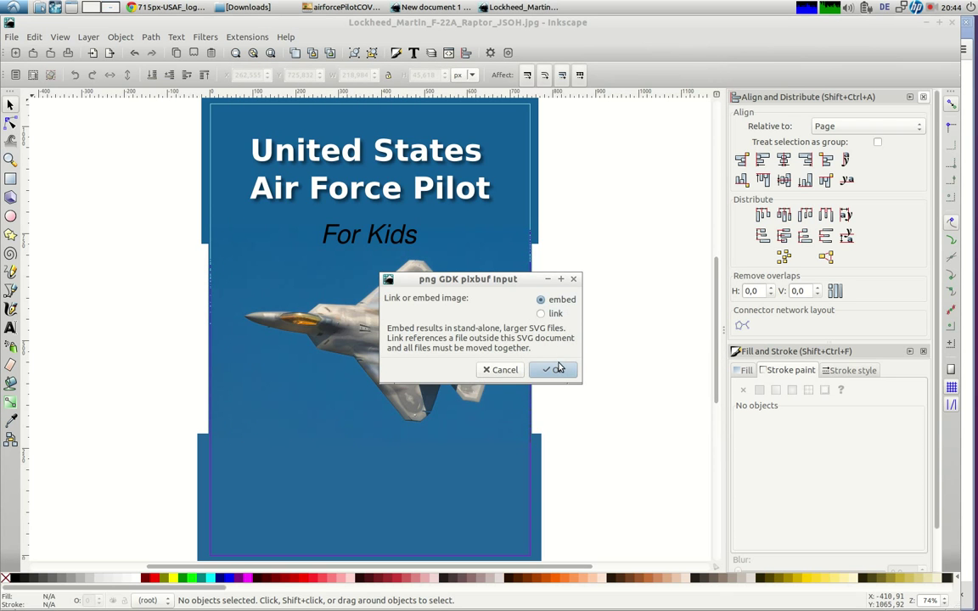
click(556, 370)
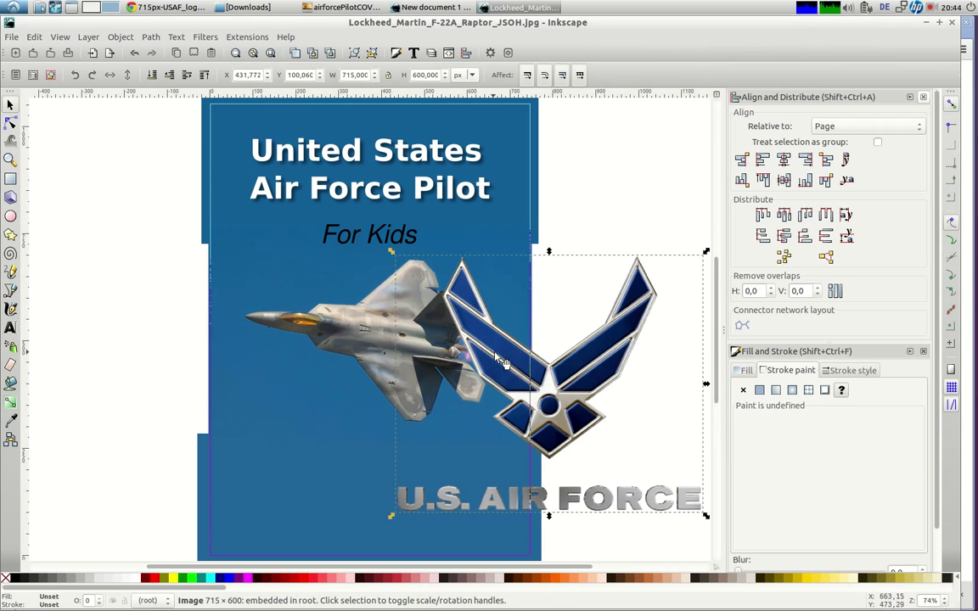
Step: Shrink the logo and centre it horizontally on the page below the jet
drag(491, 359, 171, 224)
drag(234, 252, 315, 357)
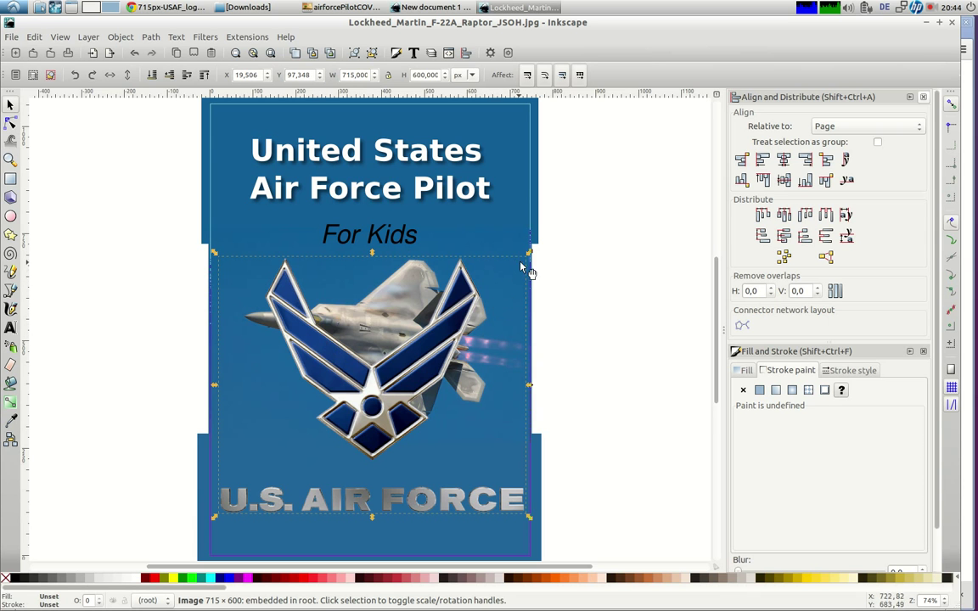
drag(529, 253, 412, 382)
drag(283, 441, 352, 477)
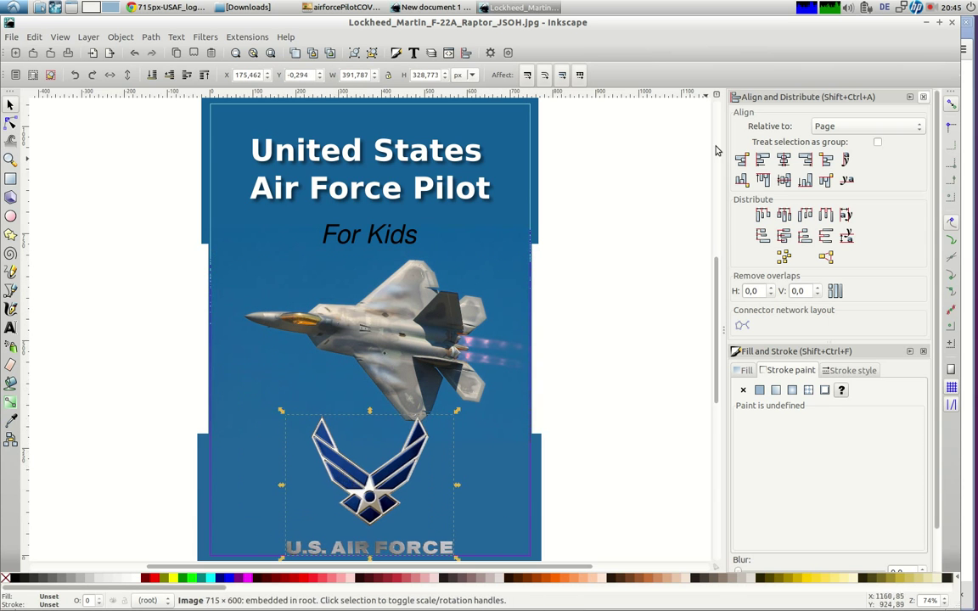
click(783, 160)
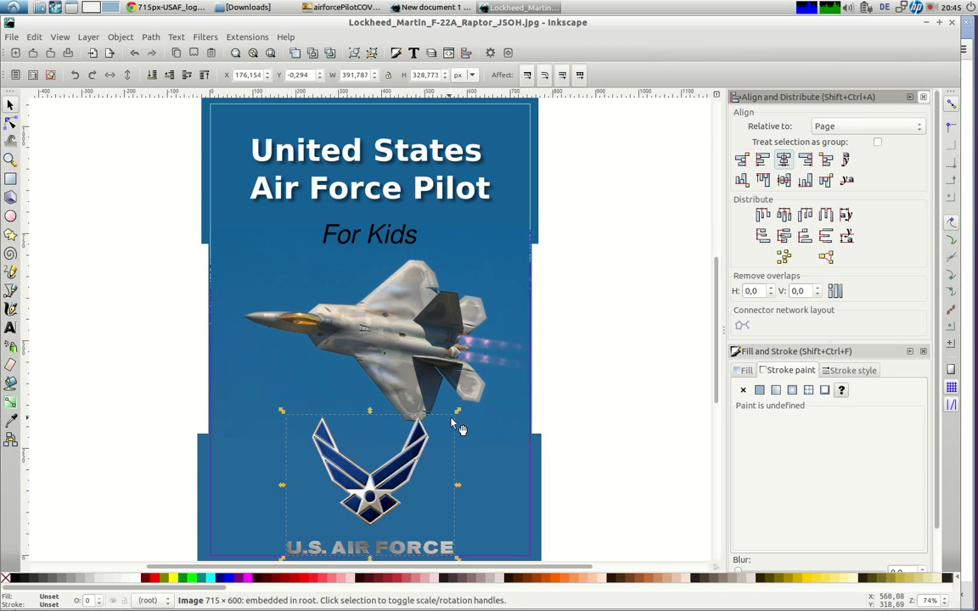
drag(456, 415, 411, 450)
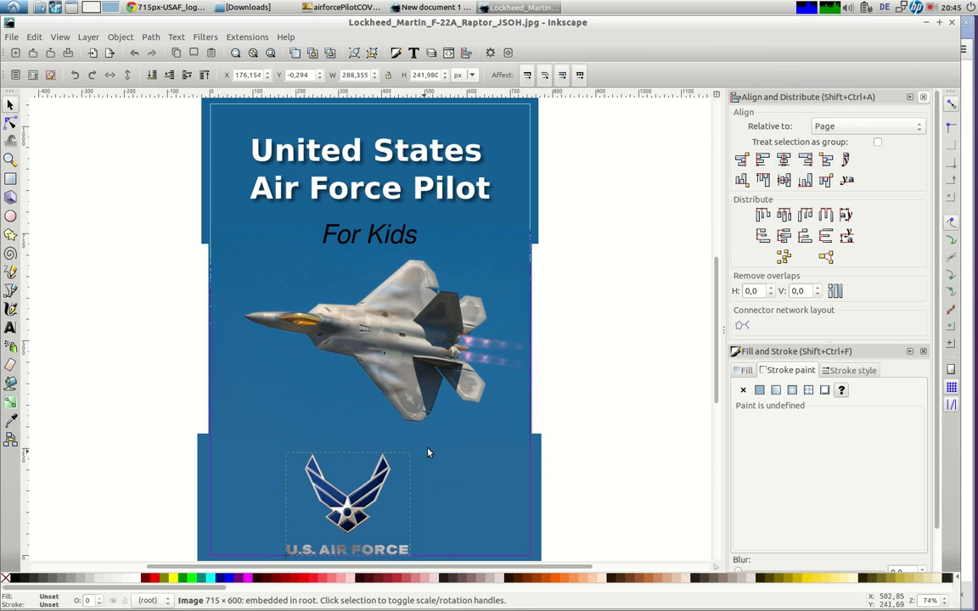
click(784, 160)
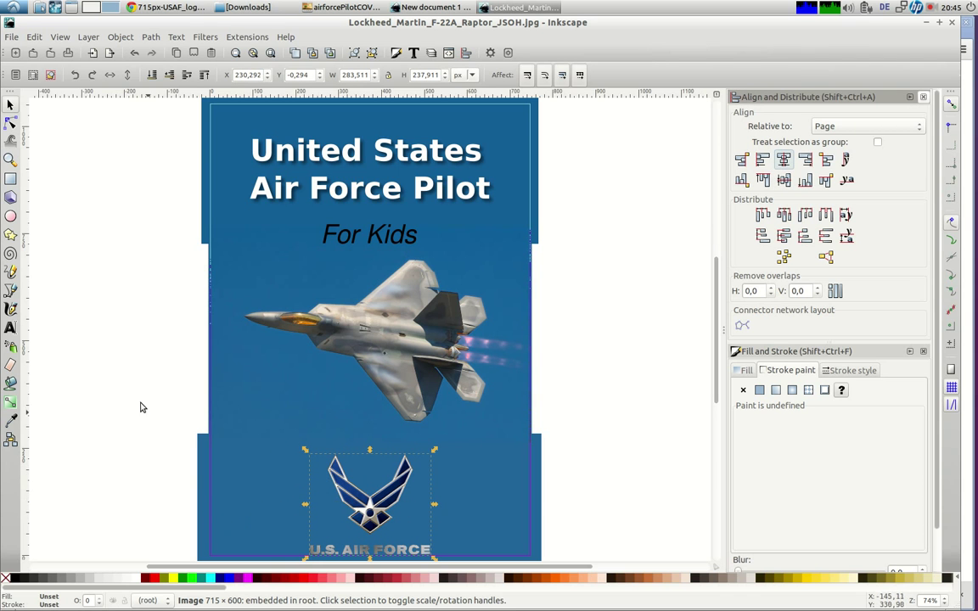
Step: Change the alignment reference and nudge the logo into place near the page bottom
key(Up)
key(Up)
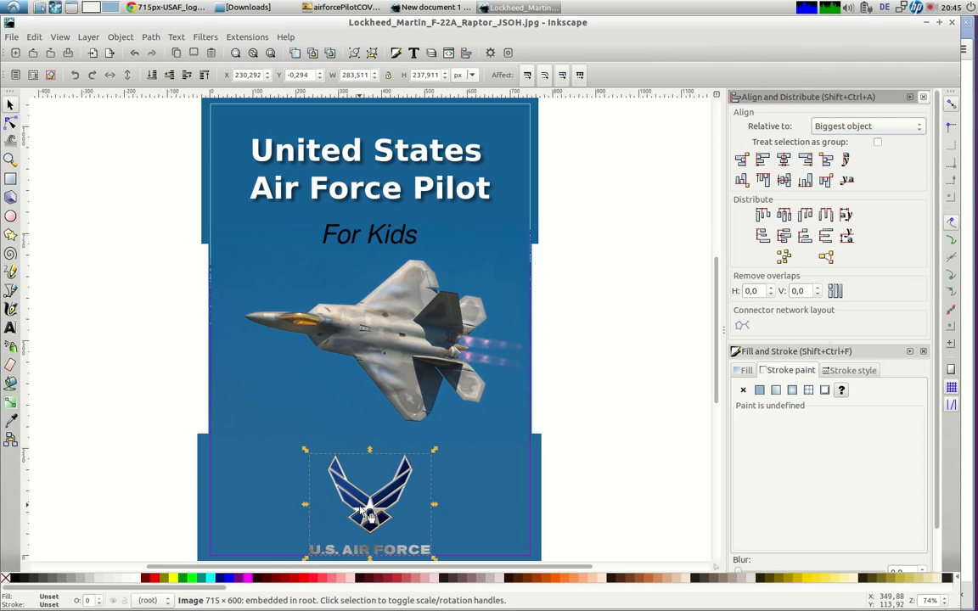
key(Up)
key(Up)
drag(362, 501, 361, 494)
key(Up)
key(Up)
key(Up)
key(Up)
key(Up)
key(Up)
key(Up)
key(Up)
key(Up)
key(Up)
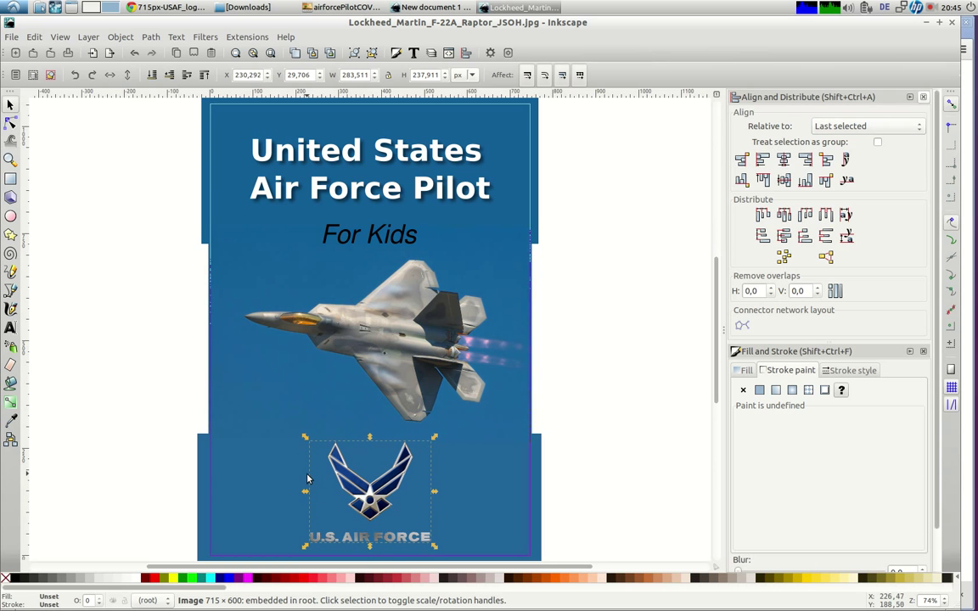
key(Up)
key(Up)
key(Up)
key(Up)
key(Up)
key(Up)
key(Up)
key(Up)
key(Up)
key(Up)
key(Up)
key(Up)
key(Up)
key(Up)
key(Up)
key(Up)
key(Up)
key(Up)
key(Up)
key(Up)
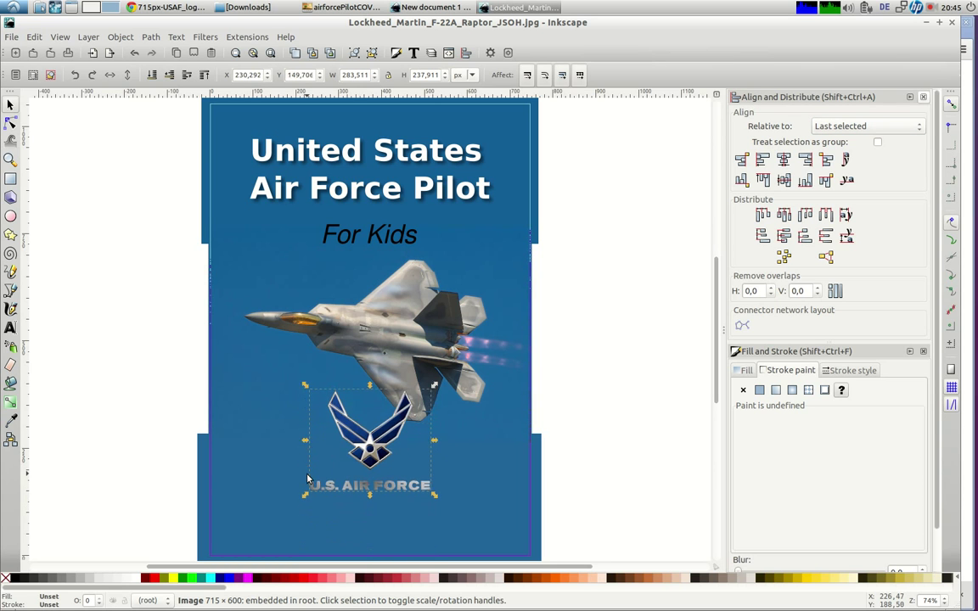
key(shift+Down)
key(shift+Down)
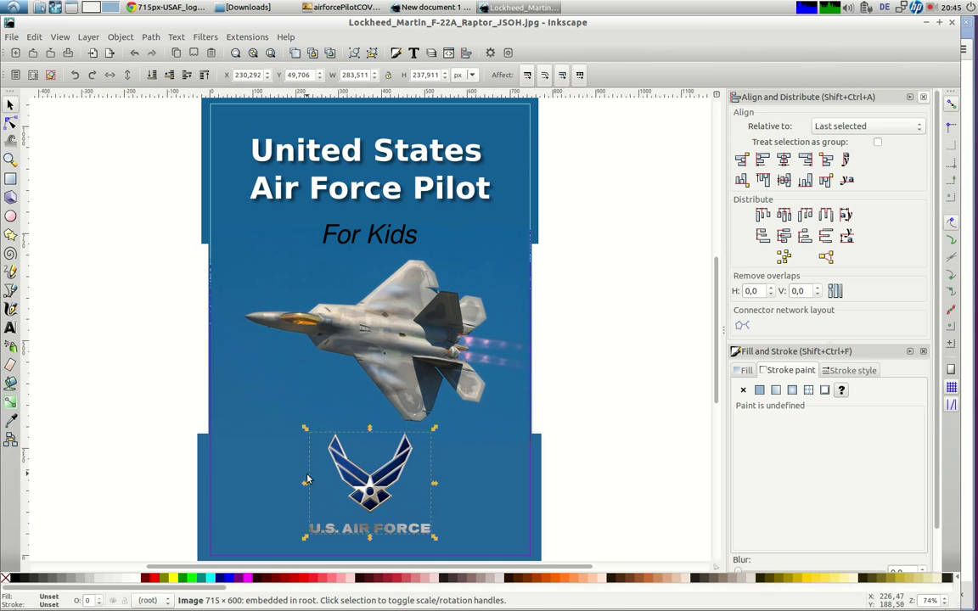
Step: Compare with the exported airforcePilotCOVER image, then return to the Inkscape cover and deselect
click(316, 7)
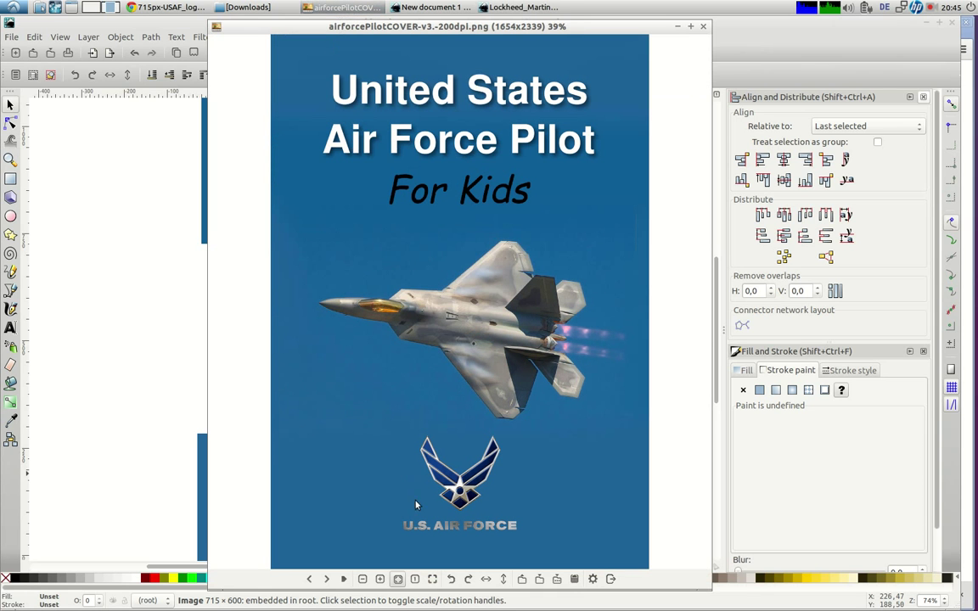
click(463, 8)
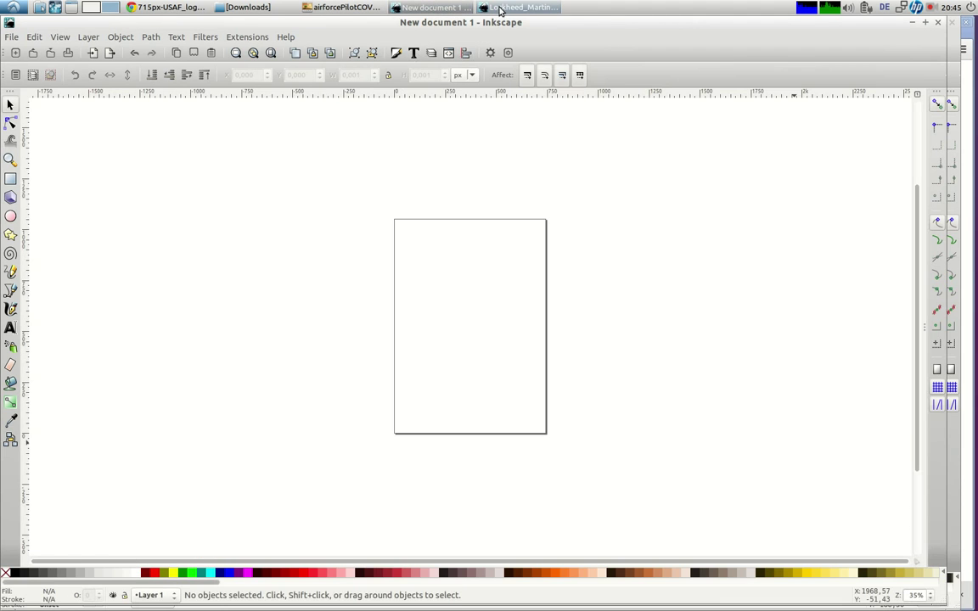
click(497, 7)
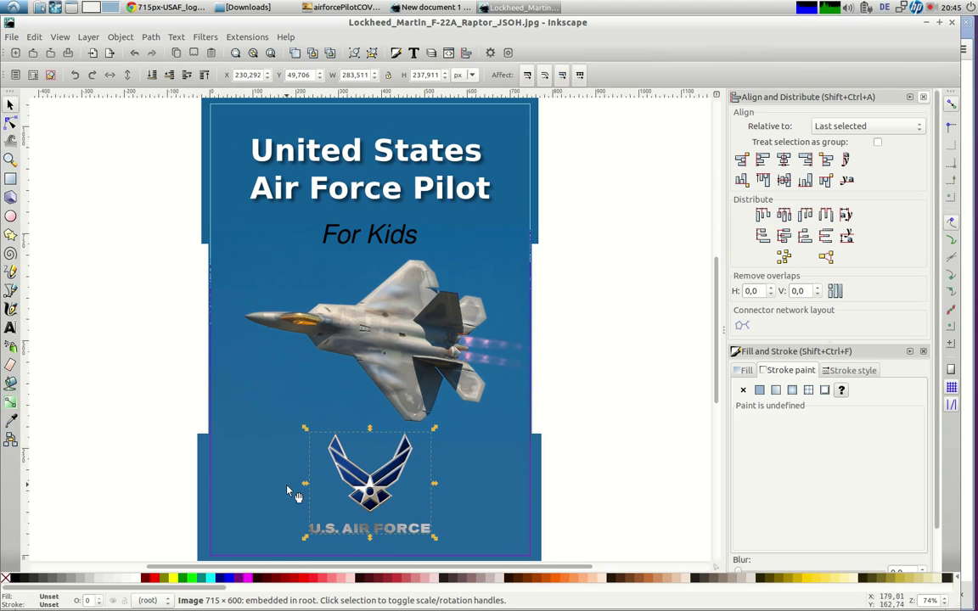
click(119, 194)
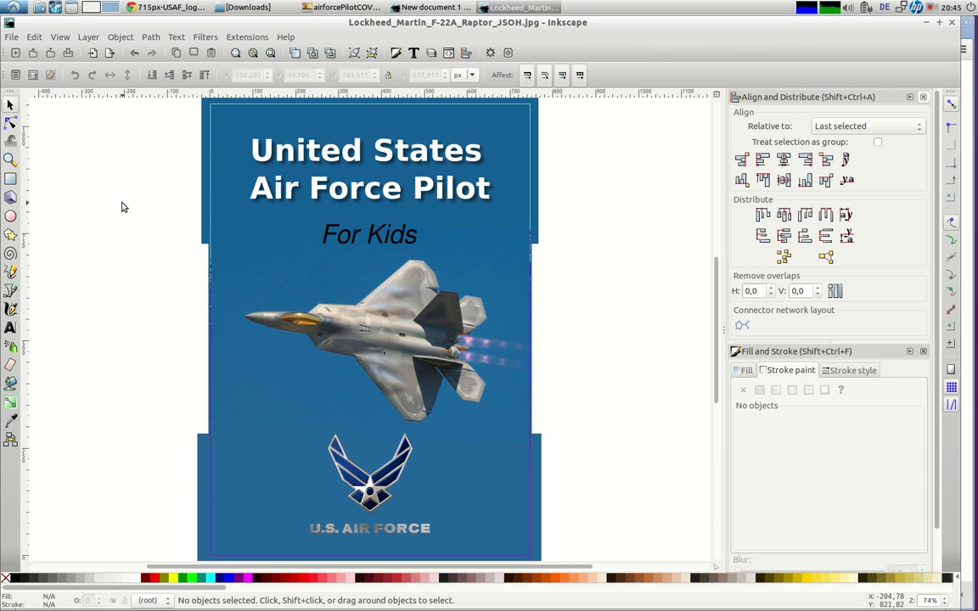
Step: Change the page size to A4 (744,09 × 1052,36 px) in Document Properties
click(507, 53)
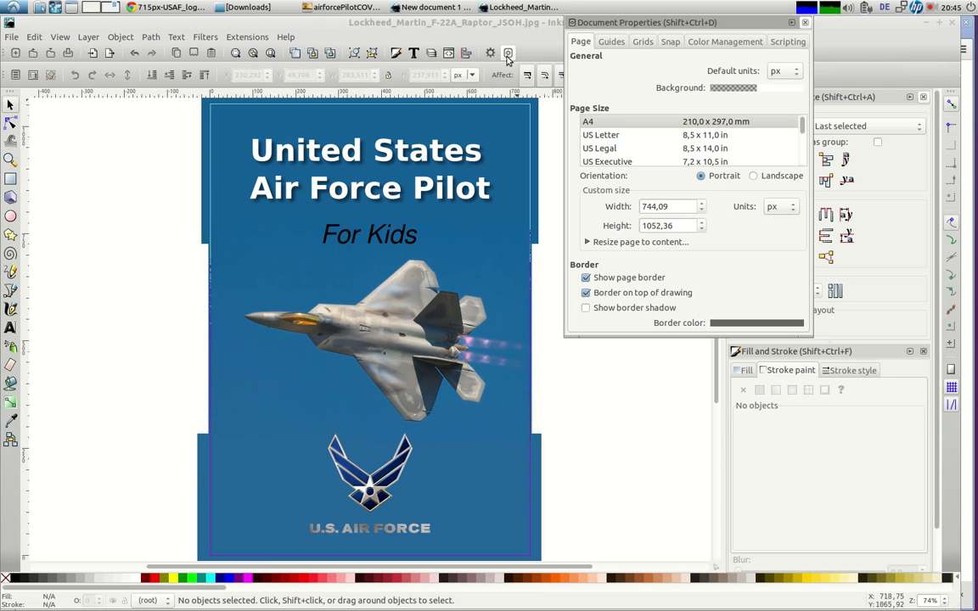
double_click(670, 208)
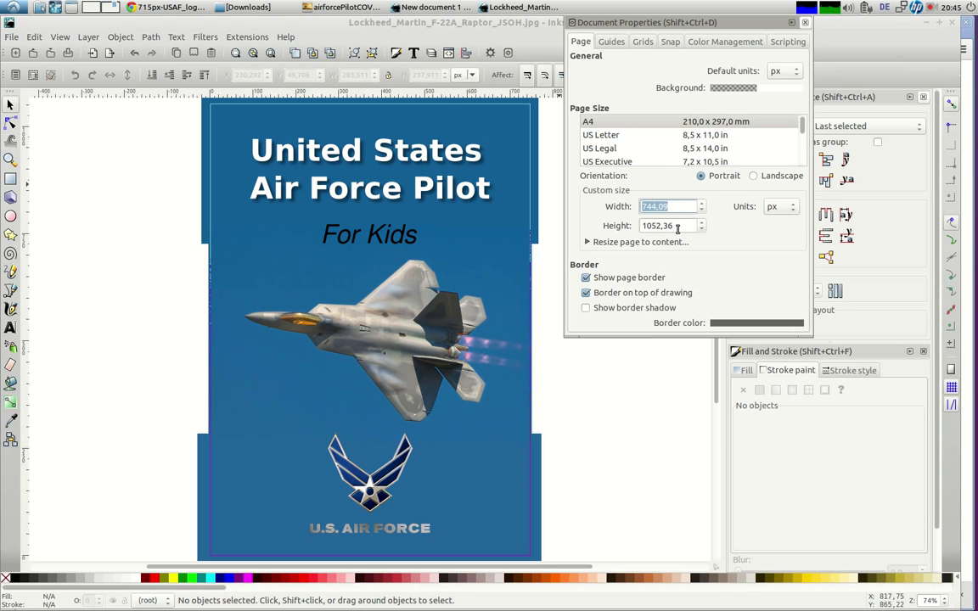
drag(676, 225, 628, 216)
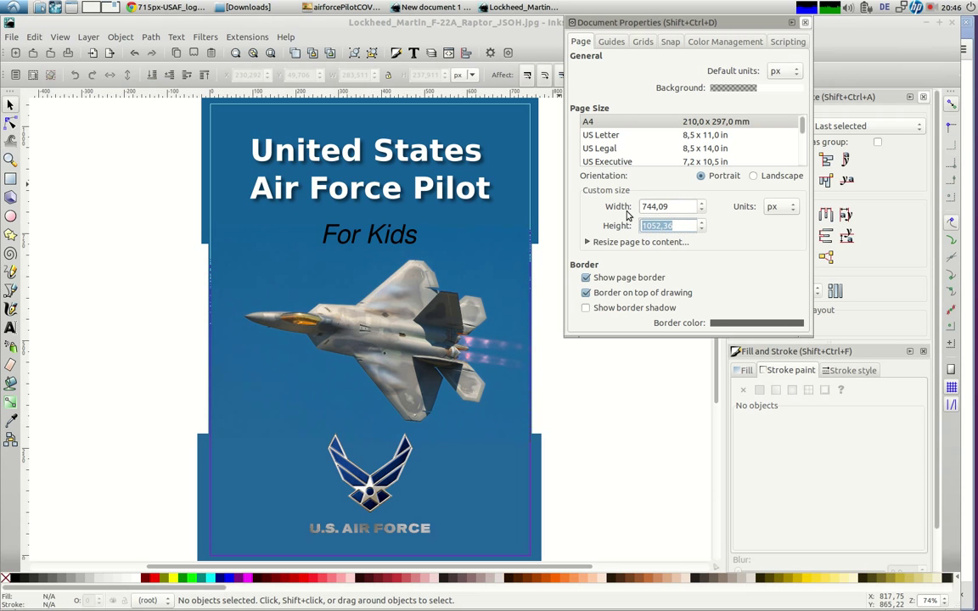
click(617, 123)
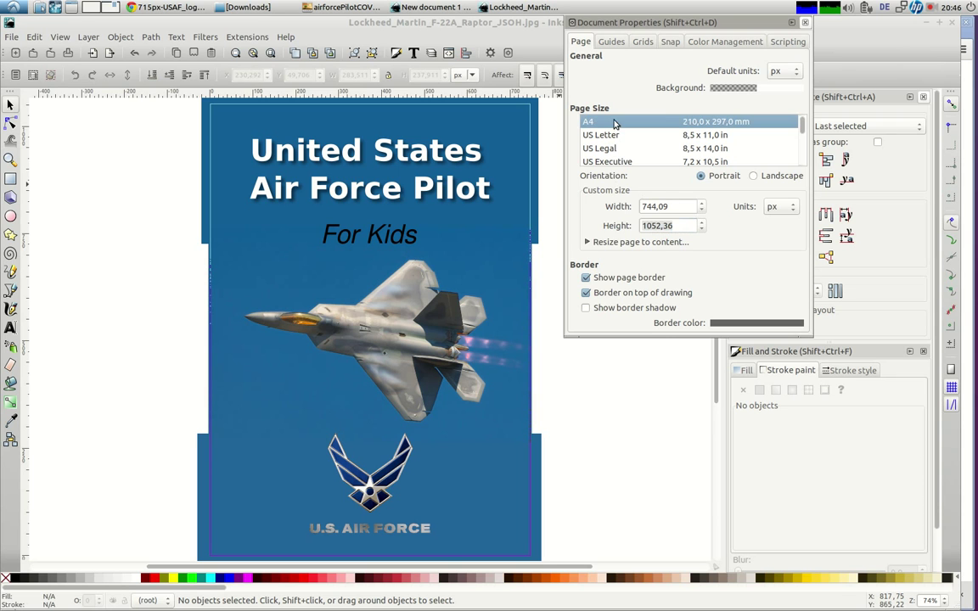
click(804, 22)
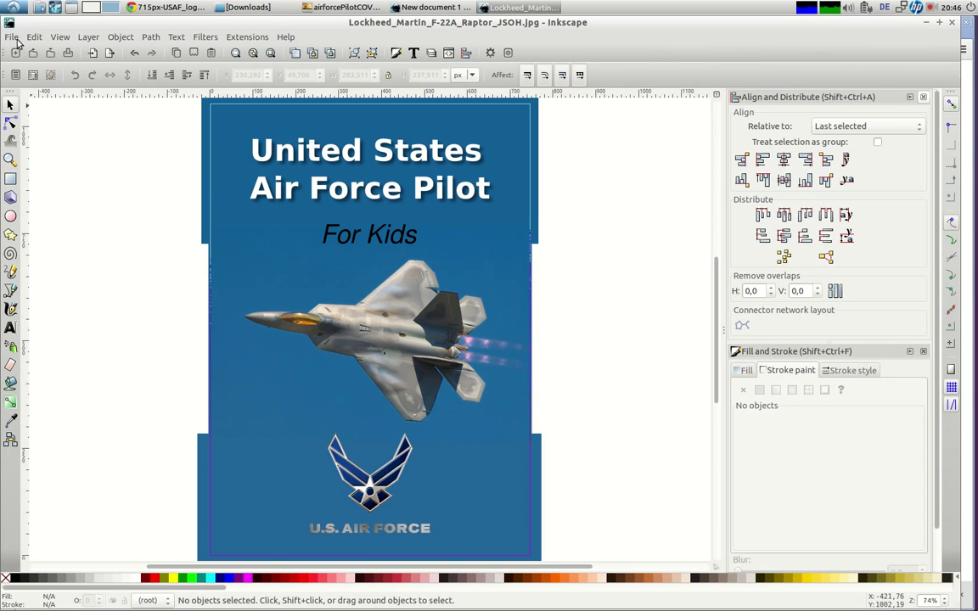
Step: Set up a bitmap export of the whole page at 90 dpi (744 × 1052 pixels)
click(12, 38)
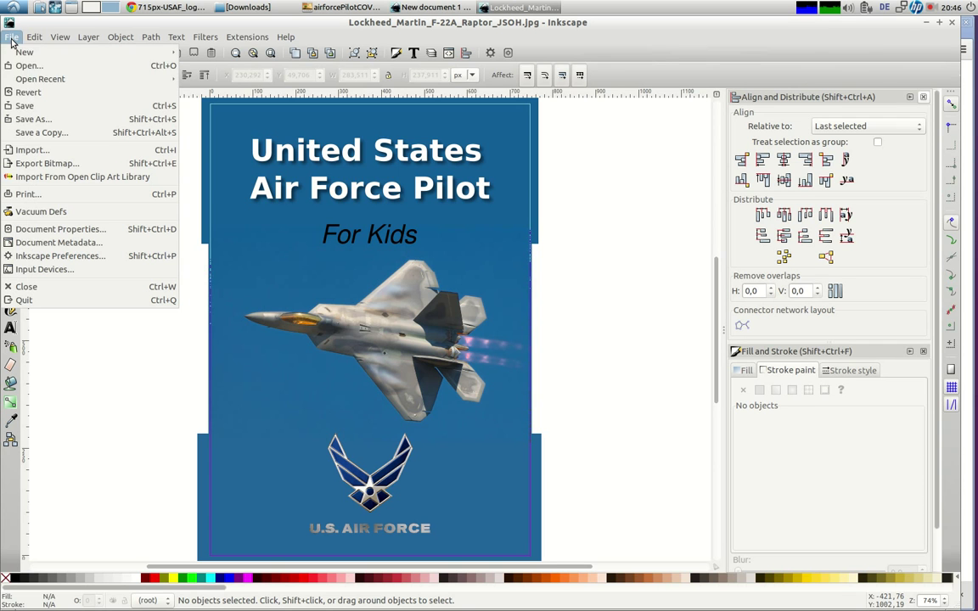
click(27, 163)
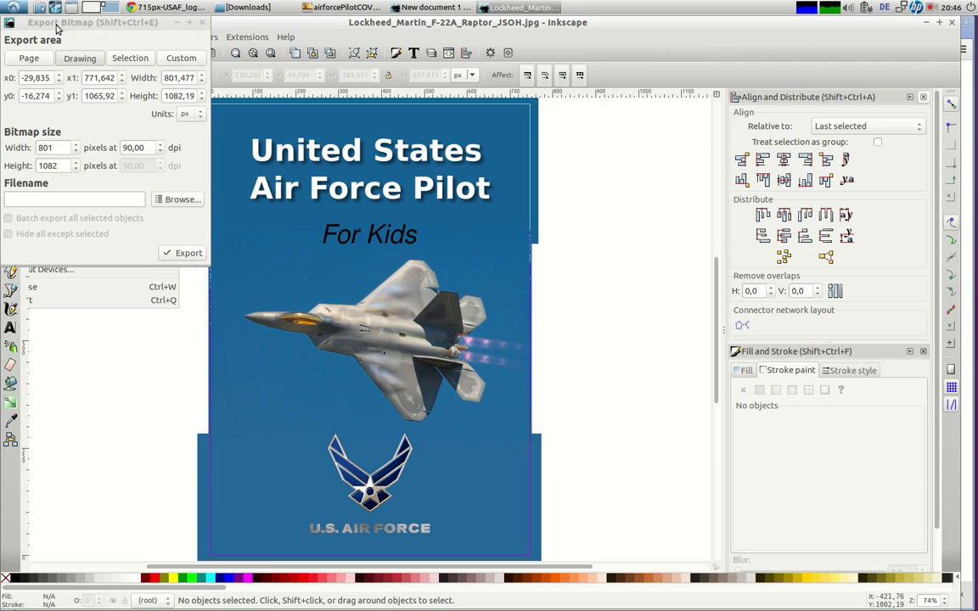
click(32, 58)
drag(71, 21, 354, 201)
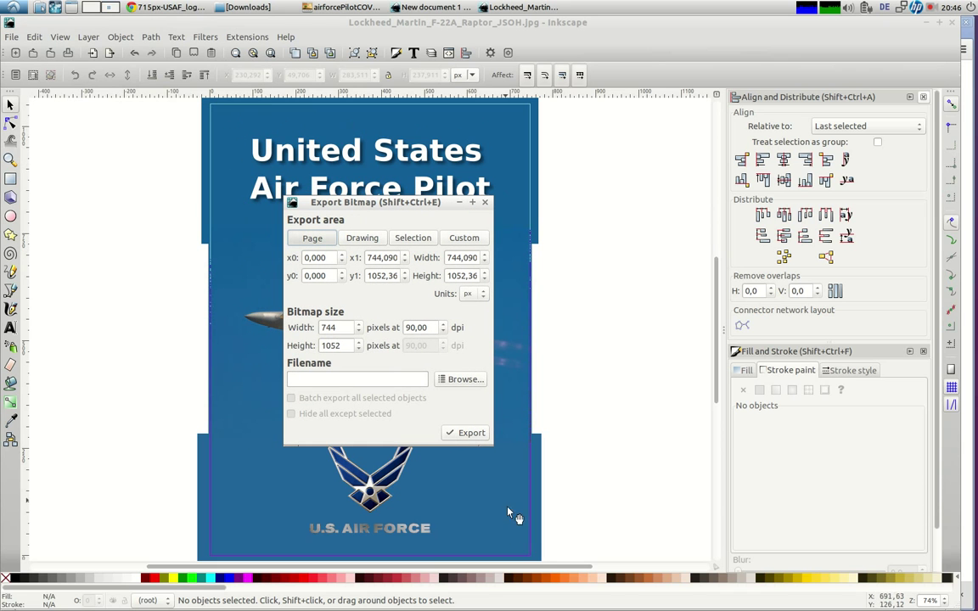
click(313, 240)
double_click(409, 328)
click(340, 327)
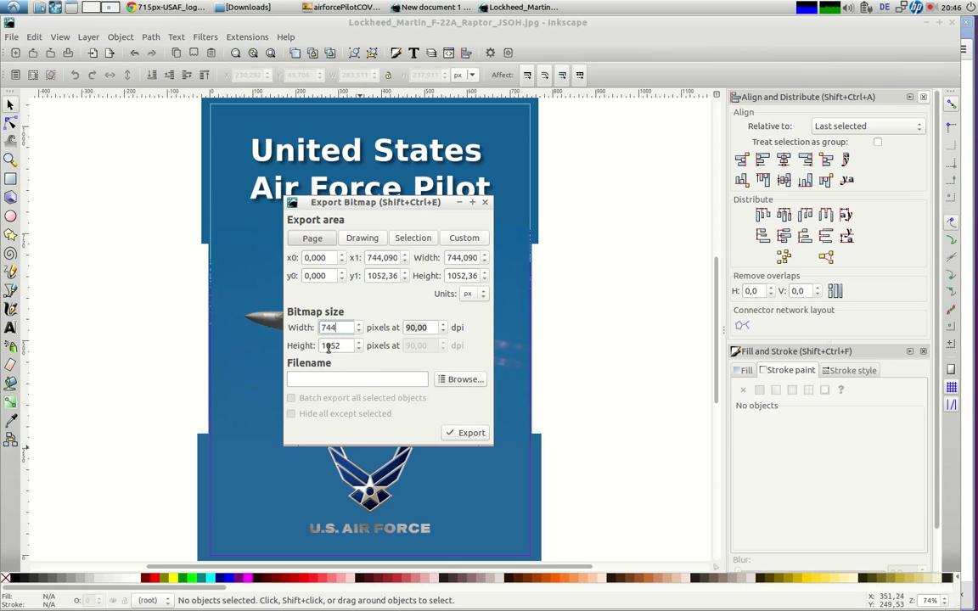
Step: Export the page to Downloads as USAFcoverThumb.png
click(456, 387)
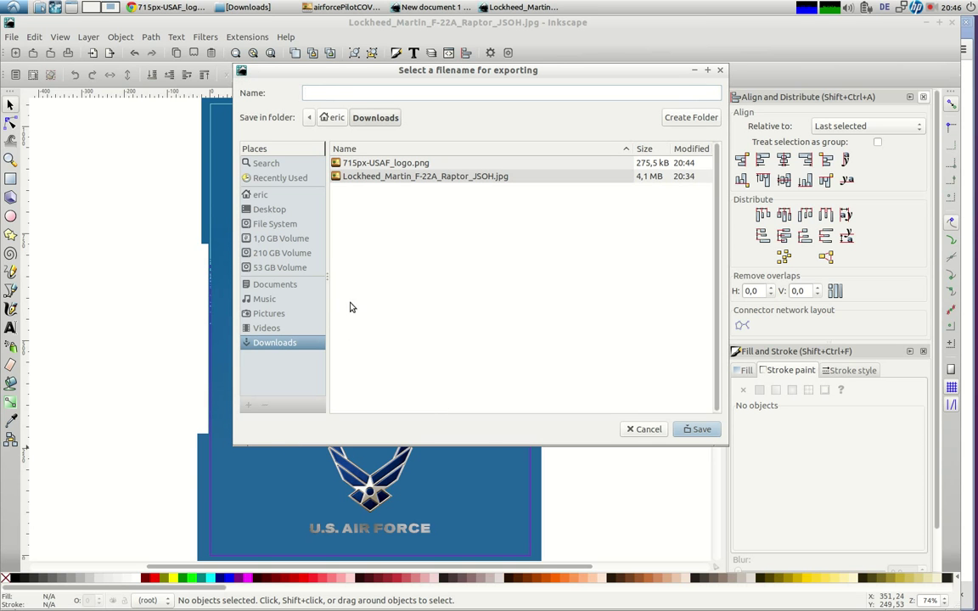
text(gjhghj)
click(696, 430)
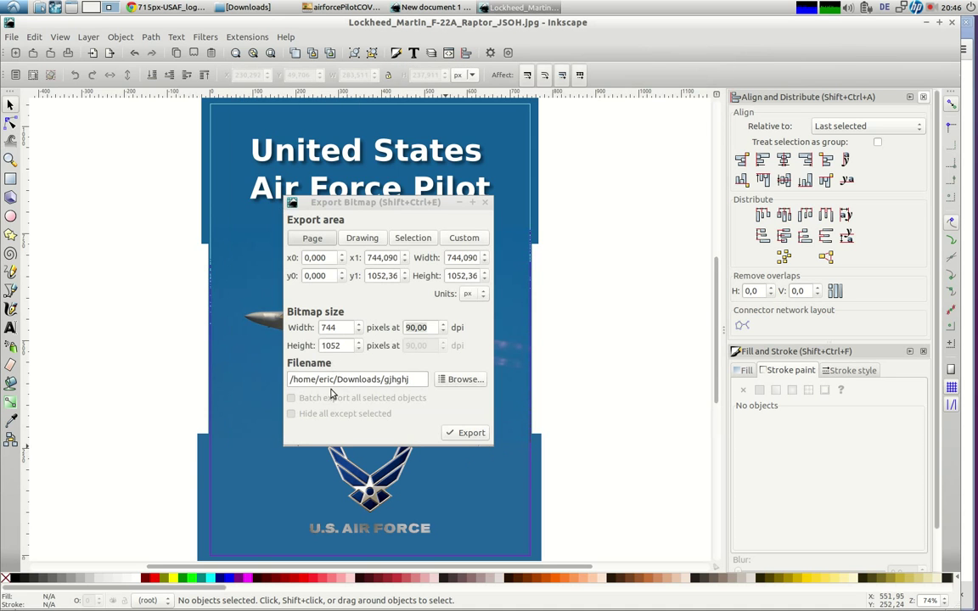
click(415, 380)
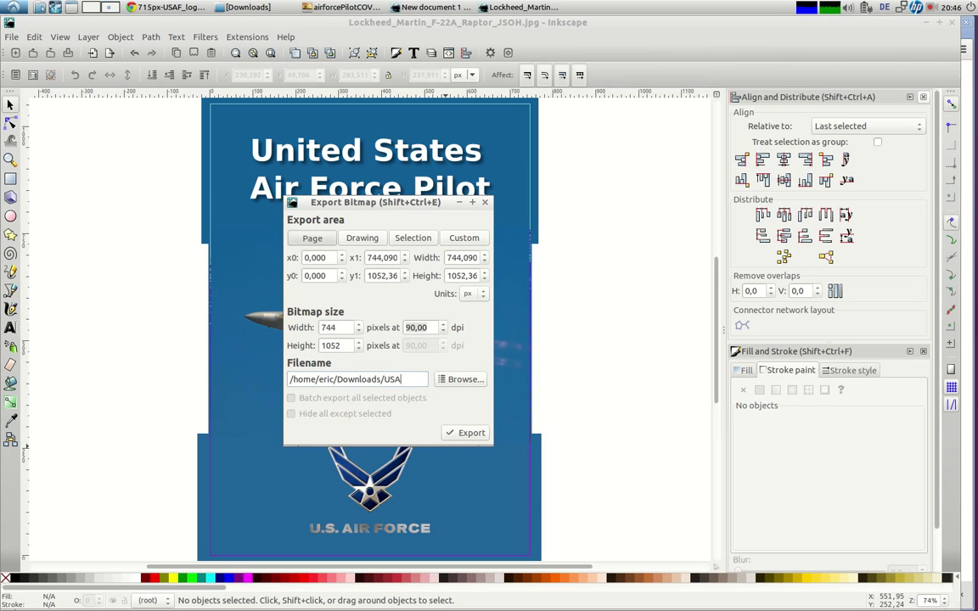
text(USAFcoverTh)
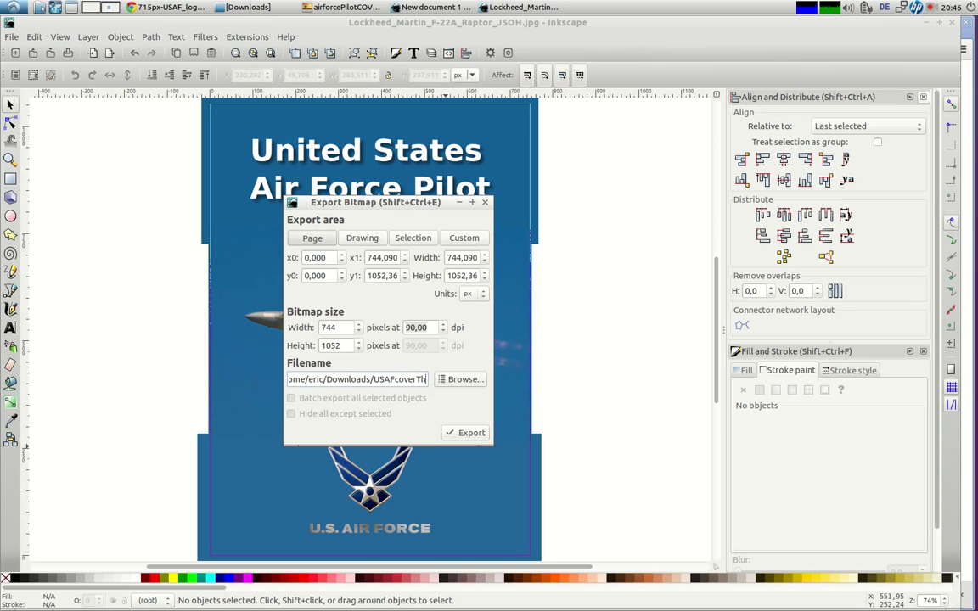
text(umb.png)
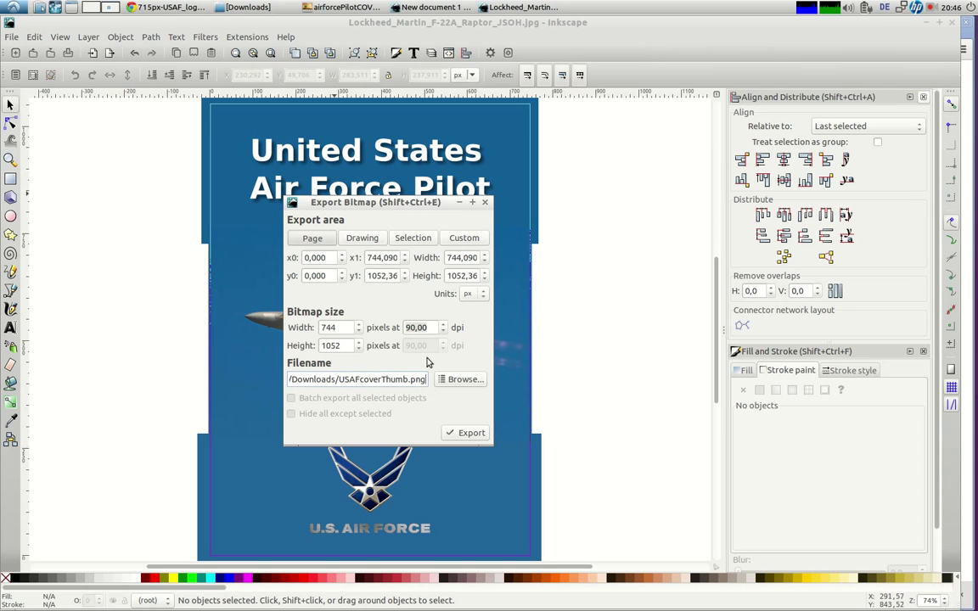
click(460, 437)
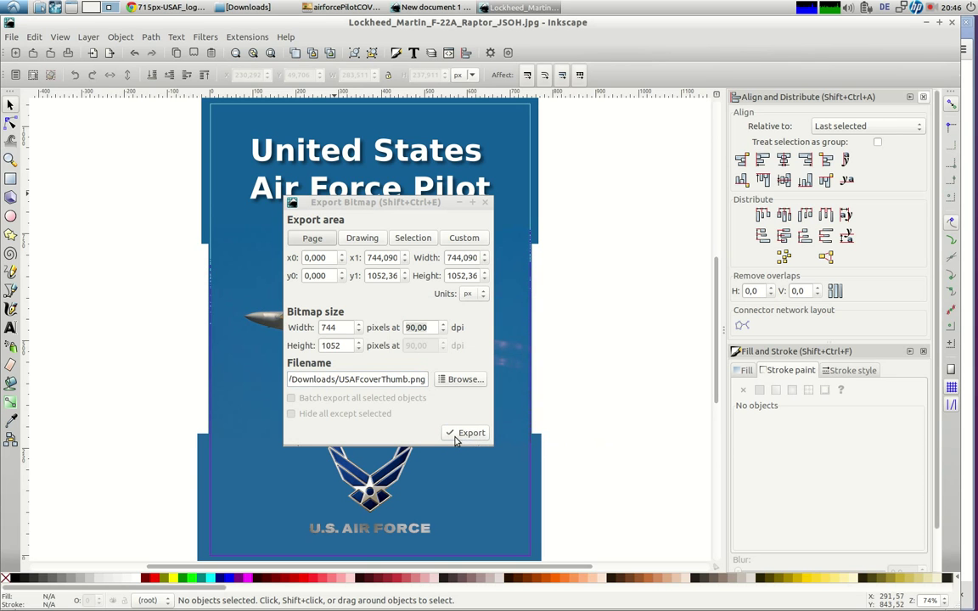
Step: Set the export resolution to 200 dpi, giving 1654 × 2339 pixels
click(421, 327)
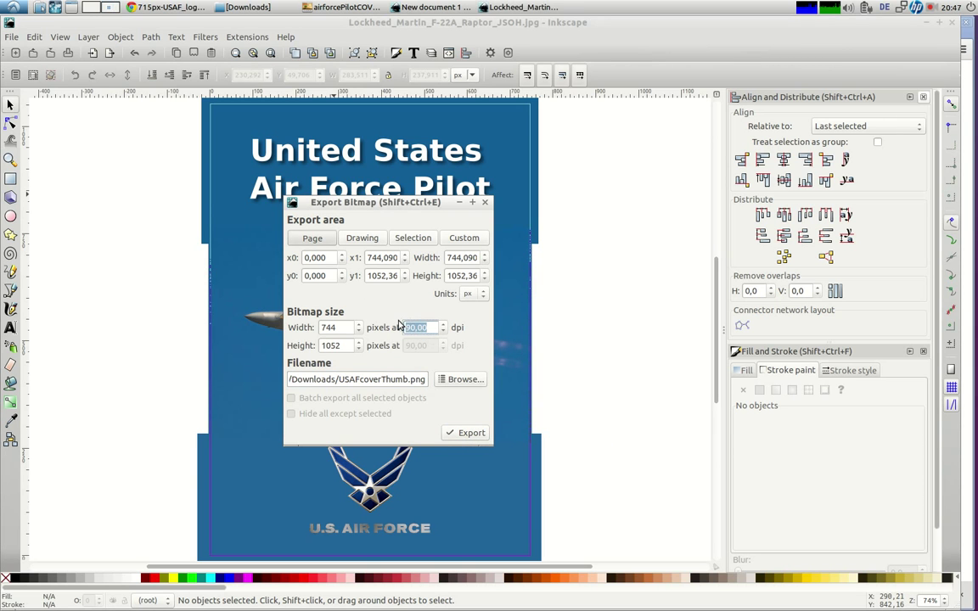
text(200)
click(347, 330)
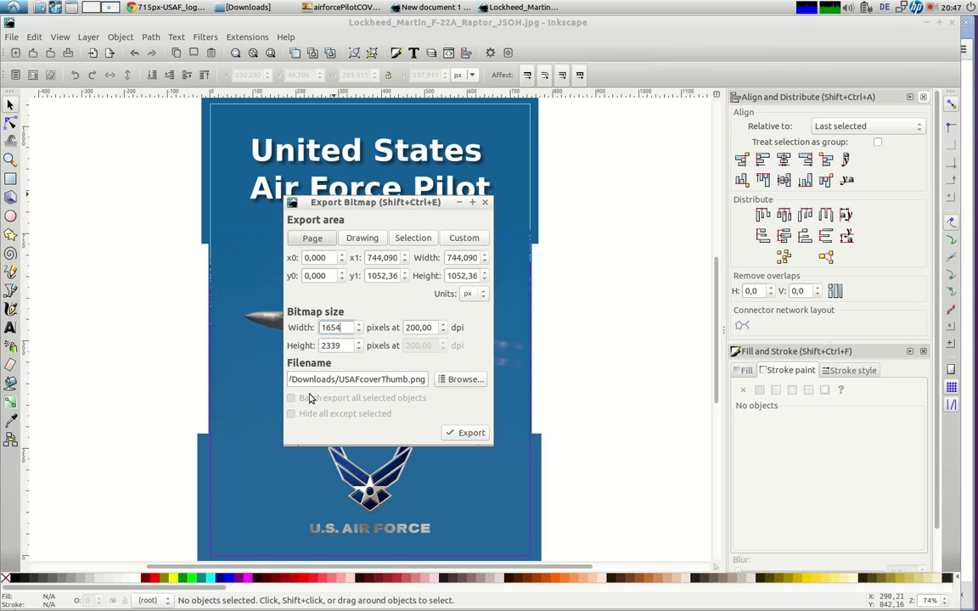
Step: Rename the export file from USAFcoverThumb.png to USAFcoverBanner.png, export it, and close the dialog
click(405, 381)
key(BackSpace)
key(BackSpace)
key(BackSpace)
key(BackSpace)
key(BackSpace)
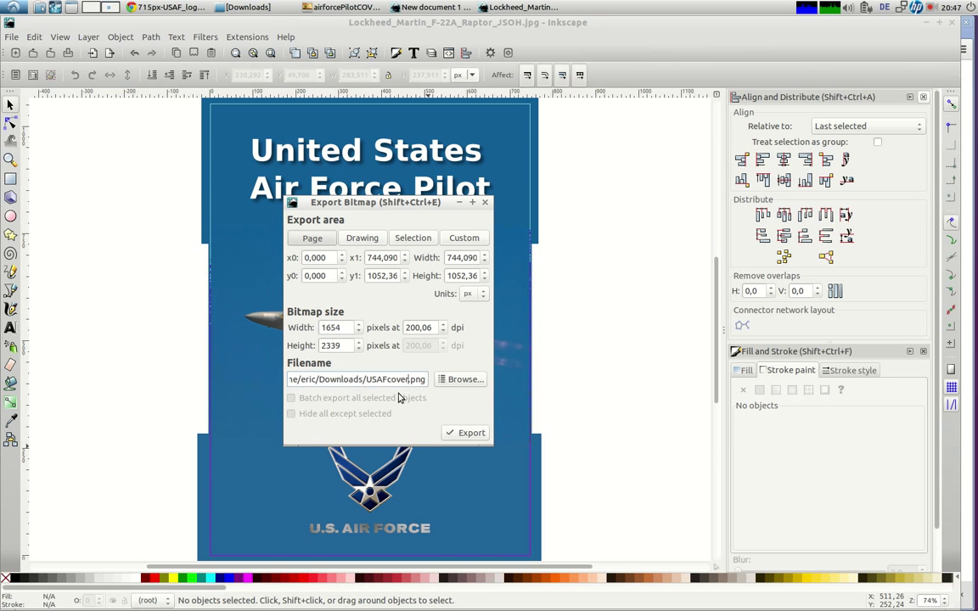
text(Banner)
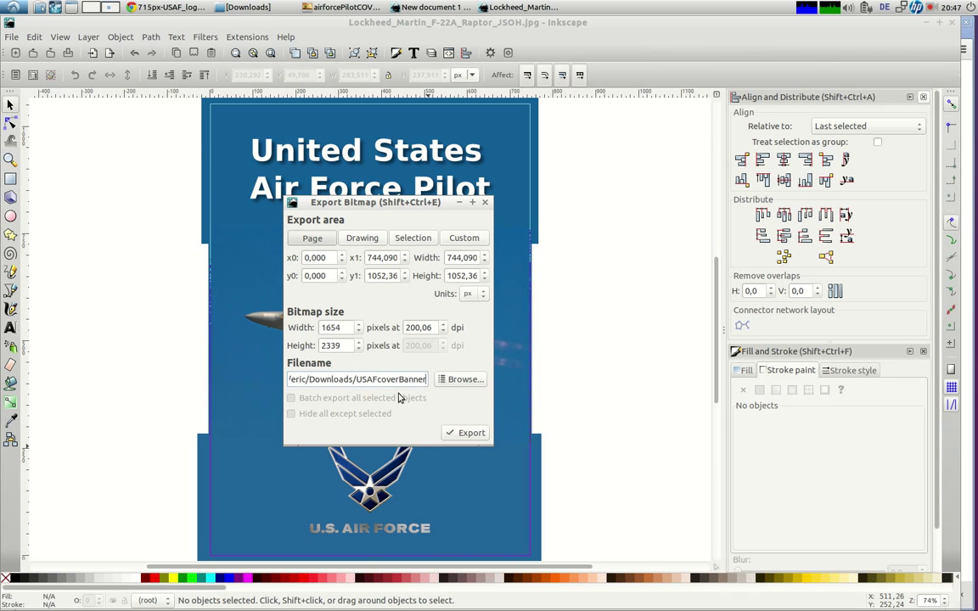
click(450, 434)
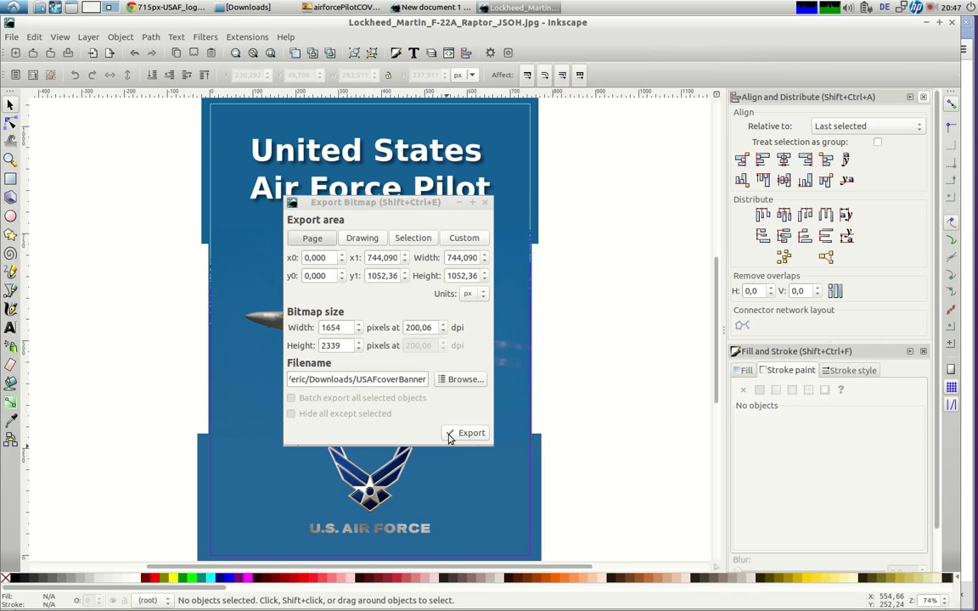
click(484, 202)
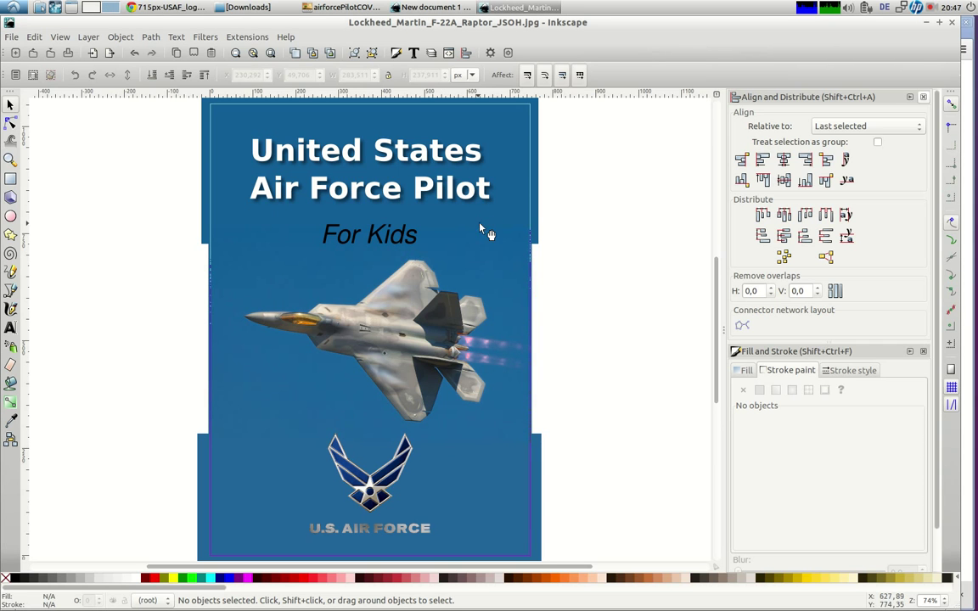
Step: Preview the 744 × 1052 USAFcoverThumb.png from the Downloads folder, then close it and return to Inkscape
click(245, 8)
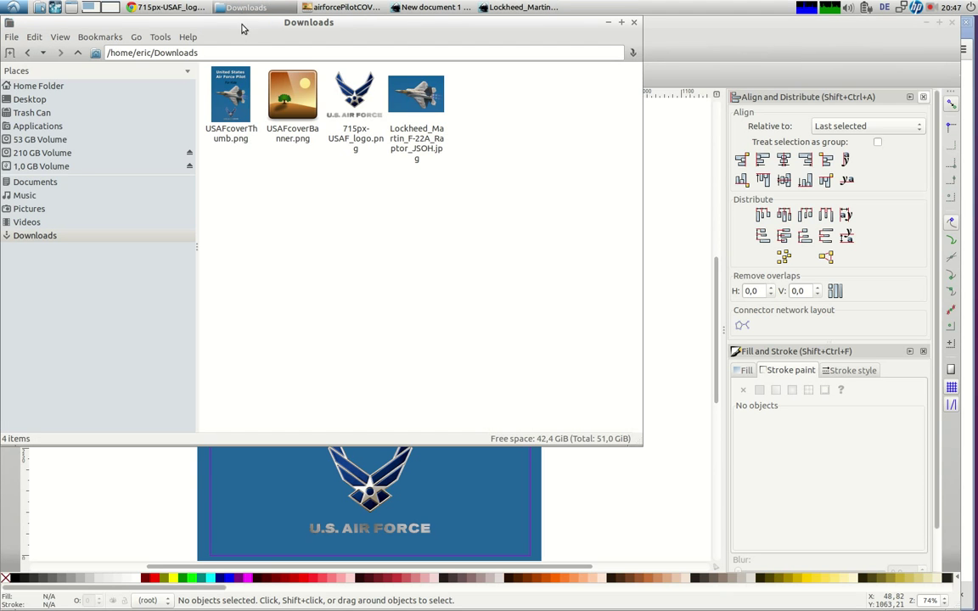
click(225, 115)
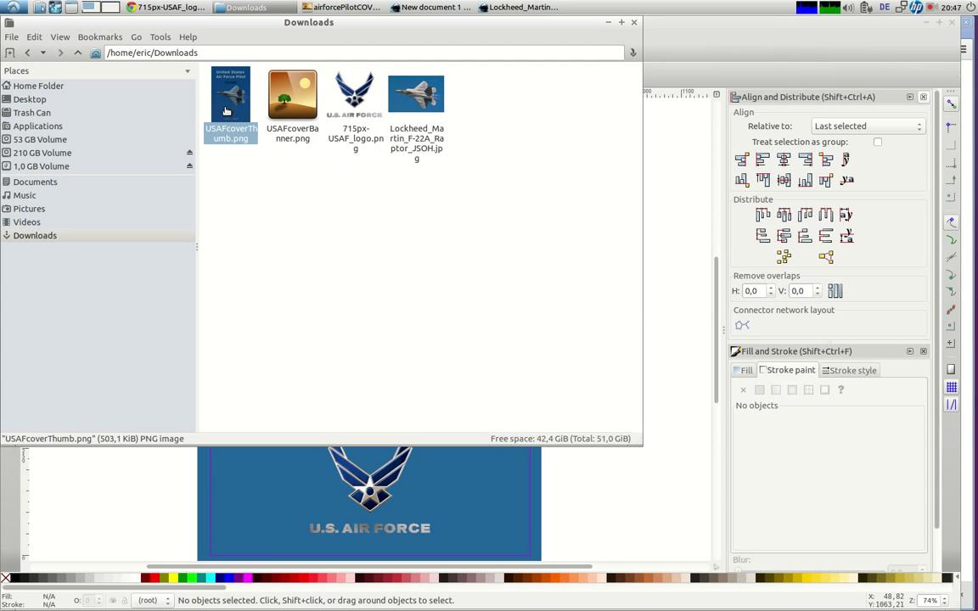
double_click(225, 111)
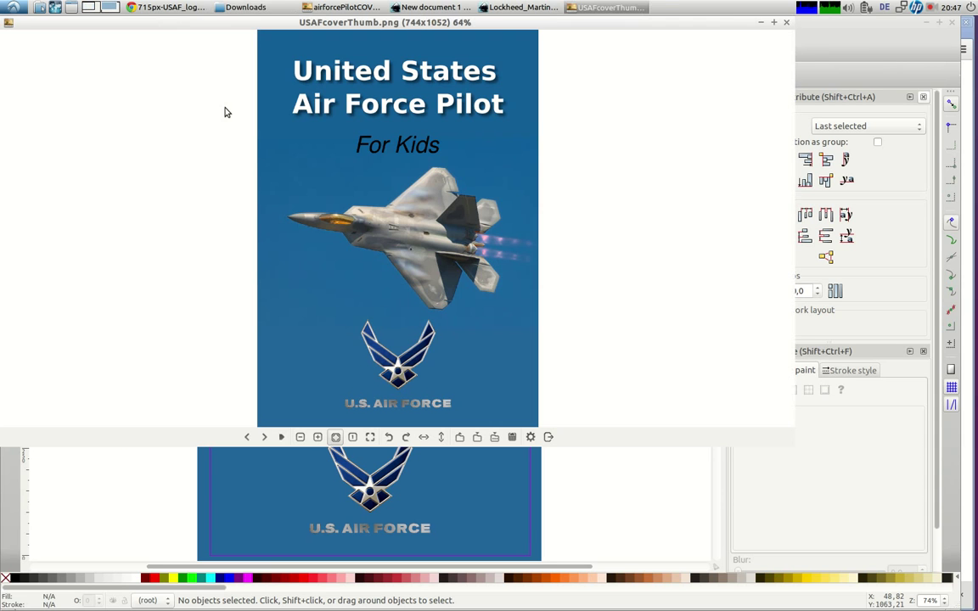
click(785, 25)
click(682, 27)
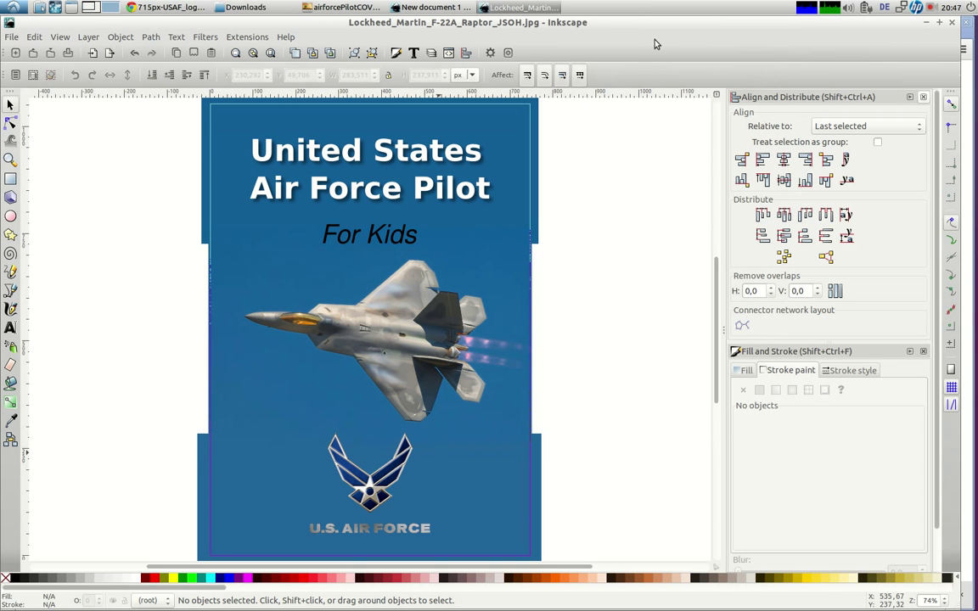
Step: Bring Chrome forward and switch from the USAF logo tab to the author's blog tab
click(167, 8)
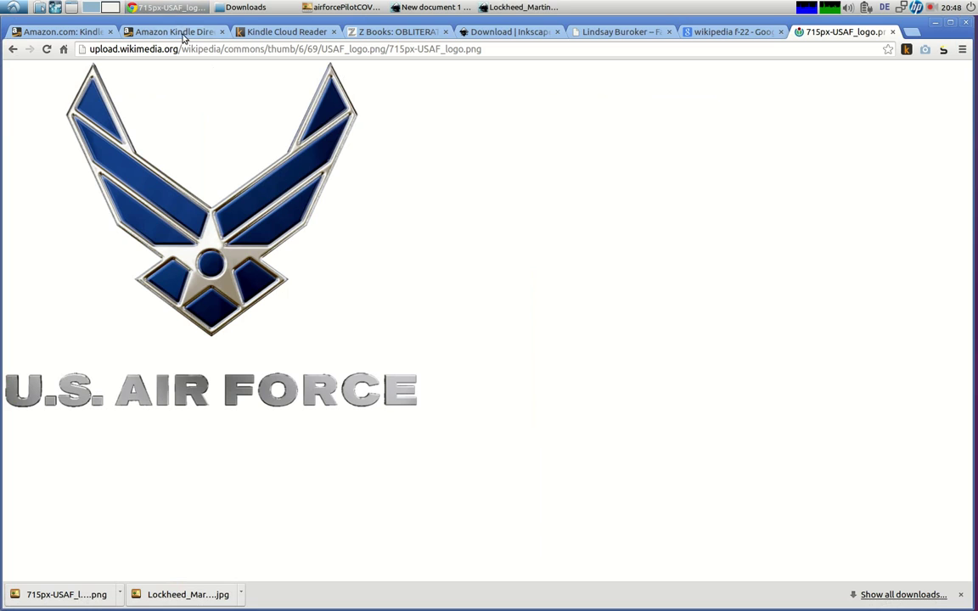
click(603, 36)
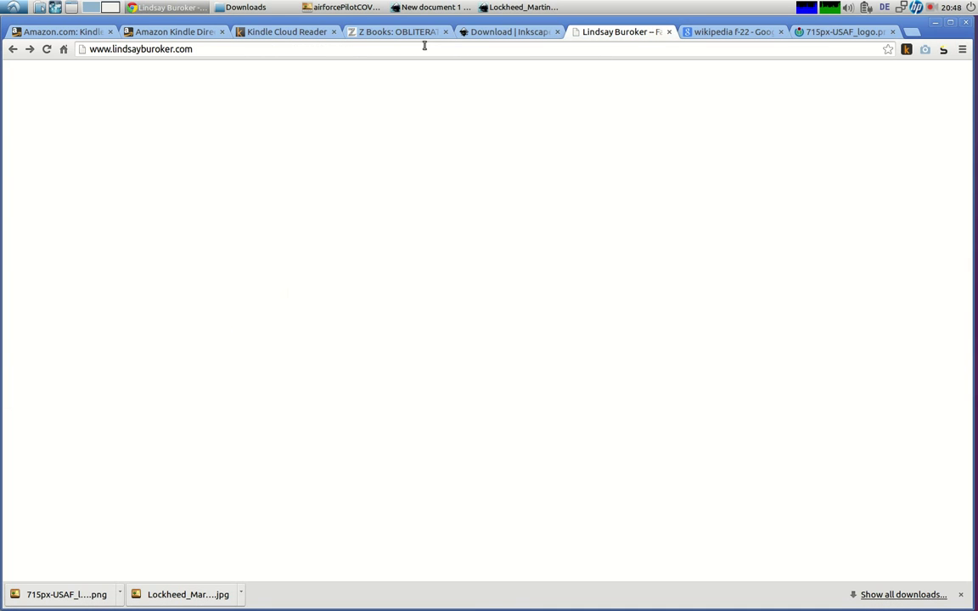